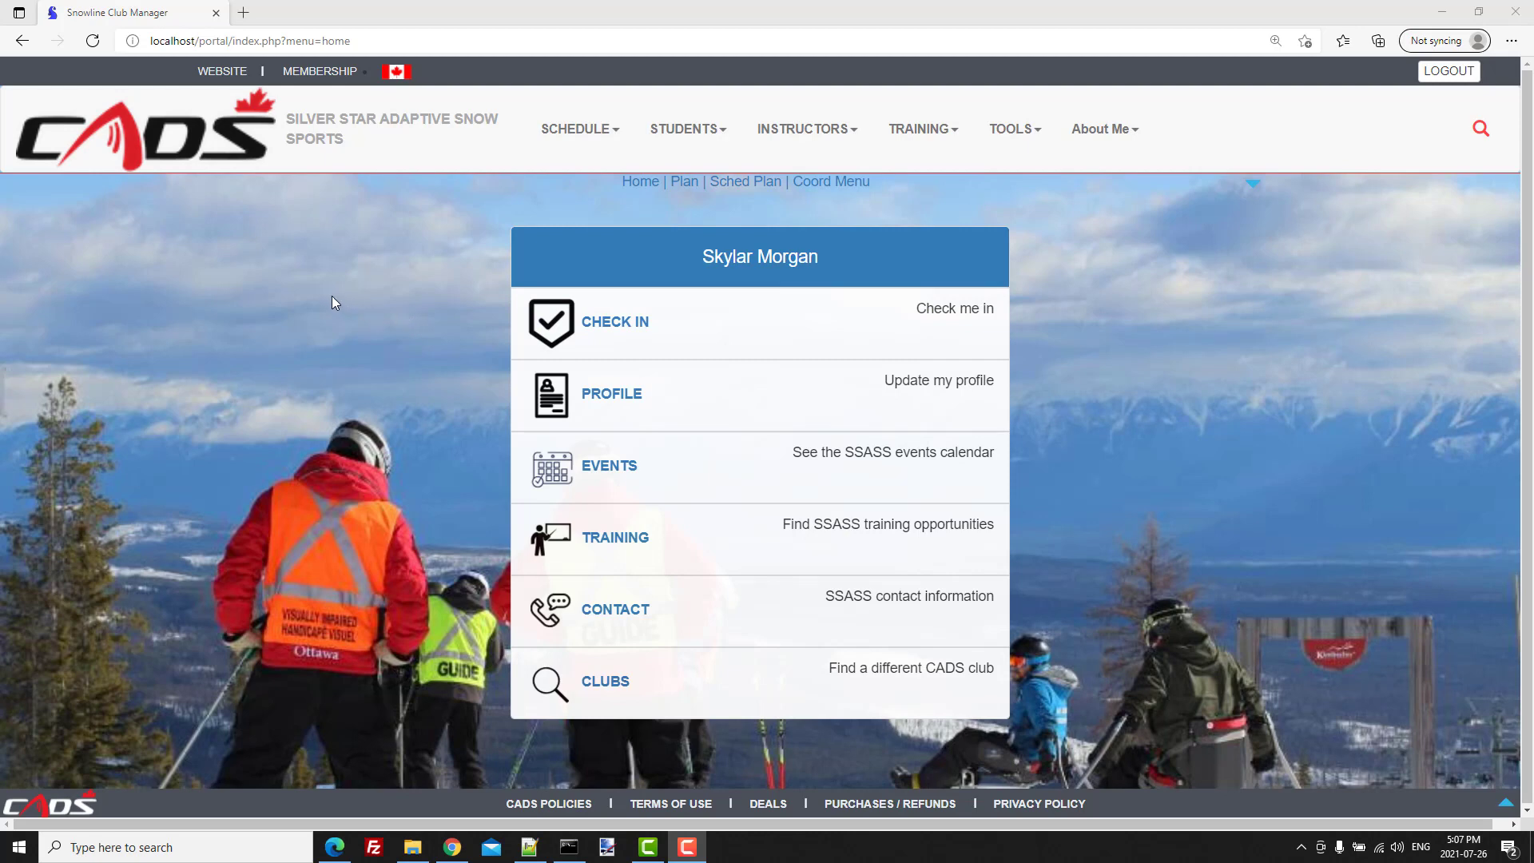
# Open the Weekly Program Plan Editor from the Lesson Manager section of the coordinator tools
pyautogui.click(1014, 136)
pyautogui.moveTo(1023, 178)
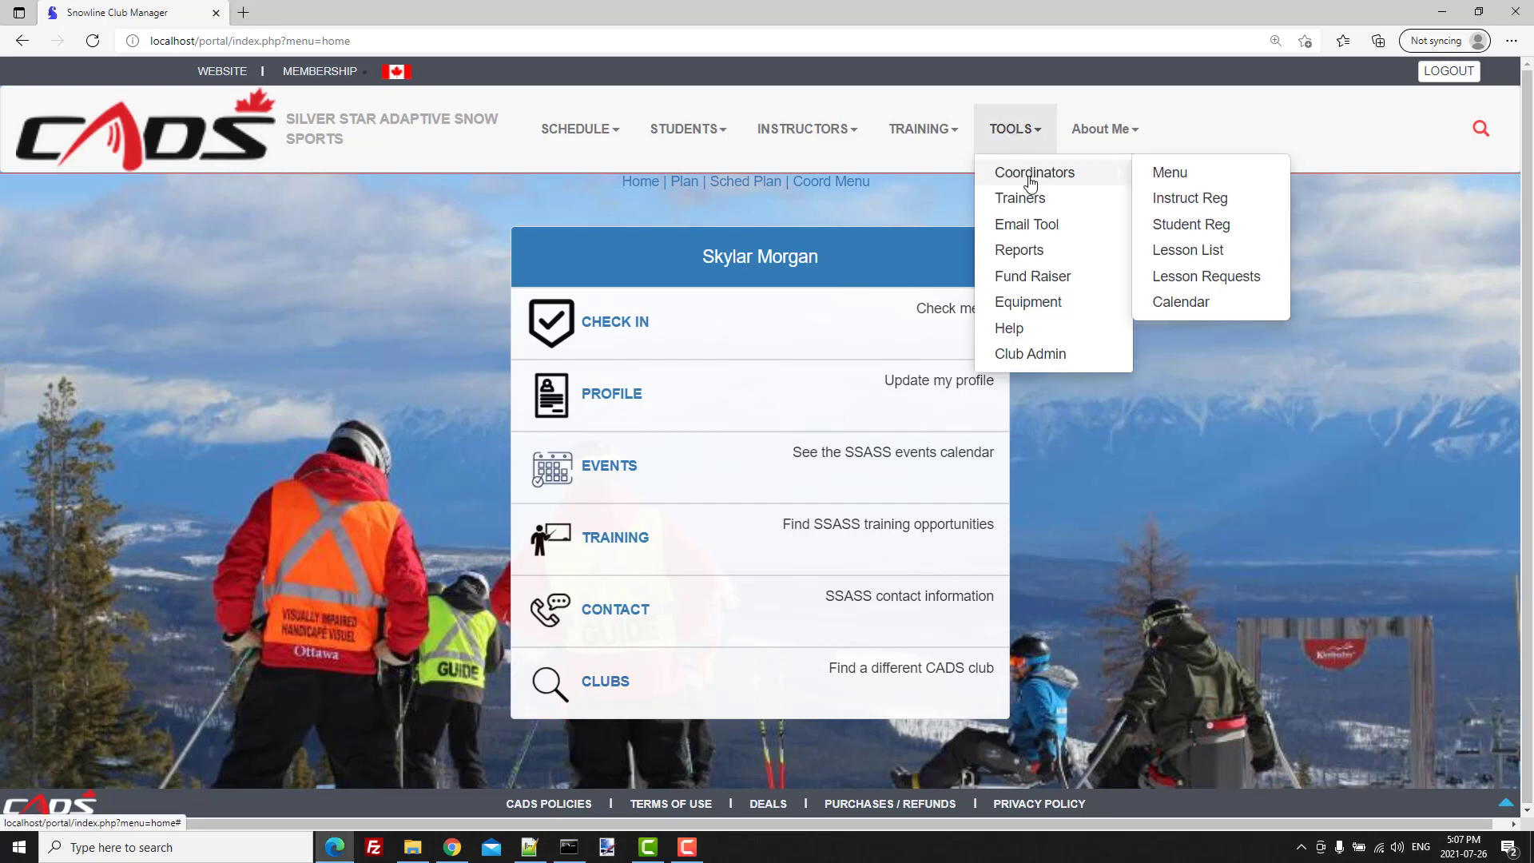
pyautogui.click(1168, 178)
pyautogui.click(502, 453)
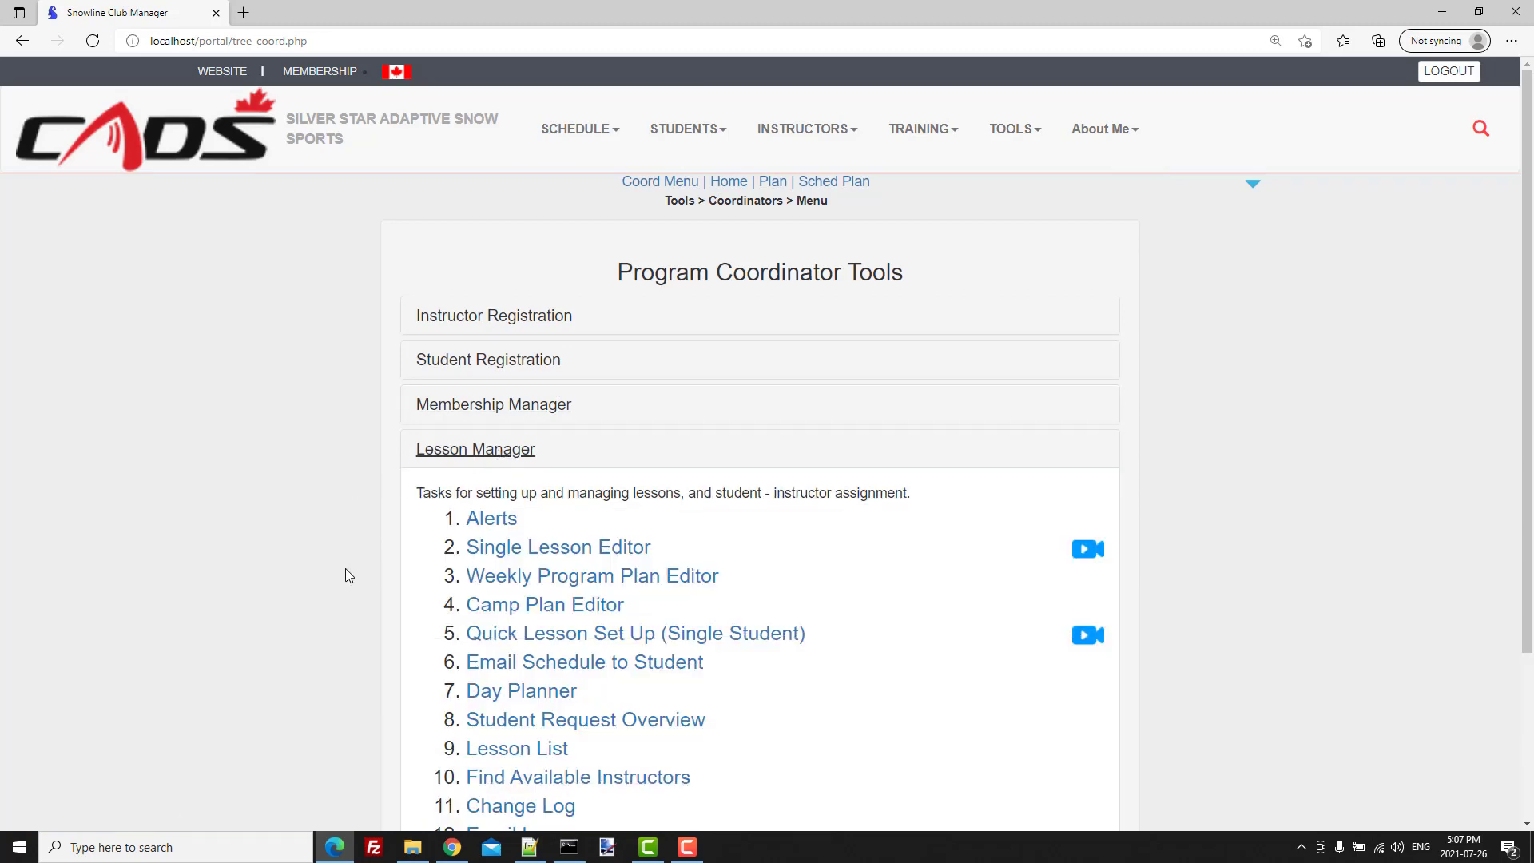
pyautogui.click(578, 585)
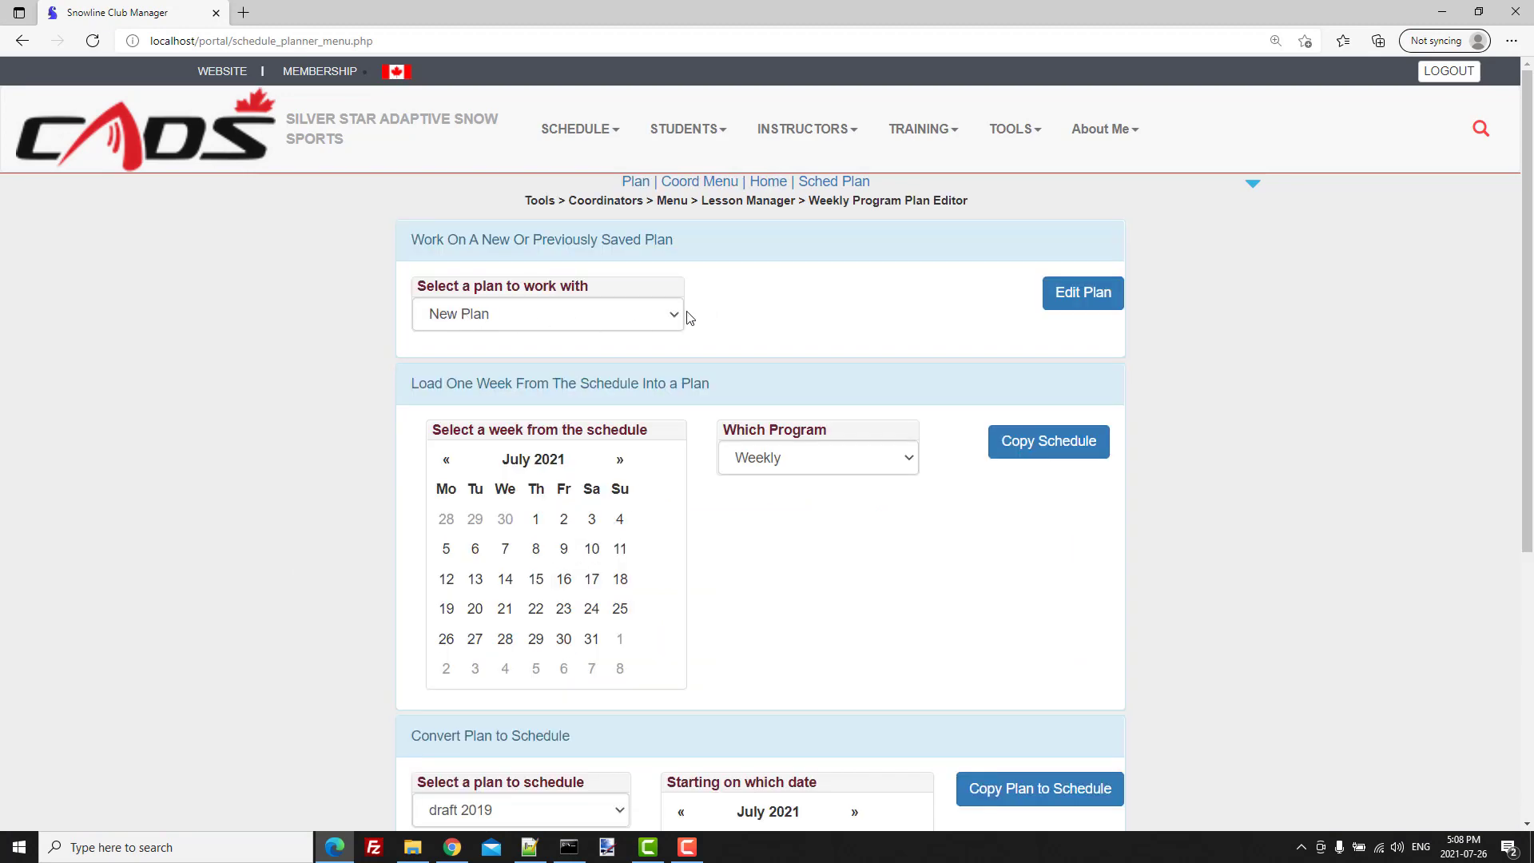
# Start editing a new plan for the Weekly program
pyautogui.click(1077, 297)
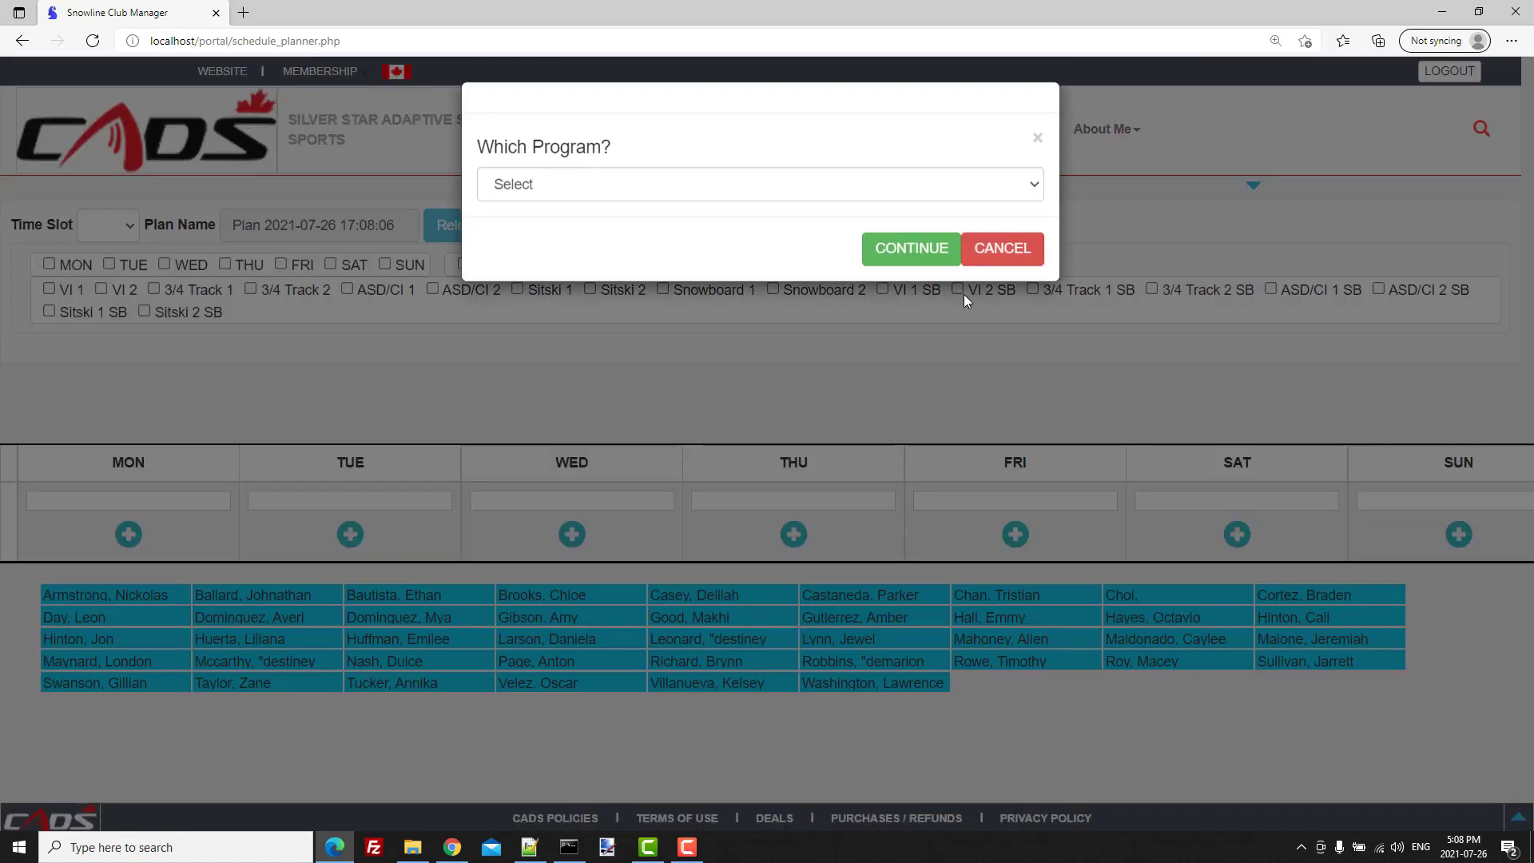
pyautogui.click(1036, 196)
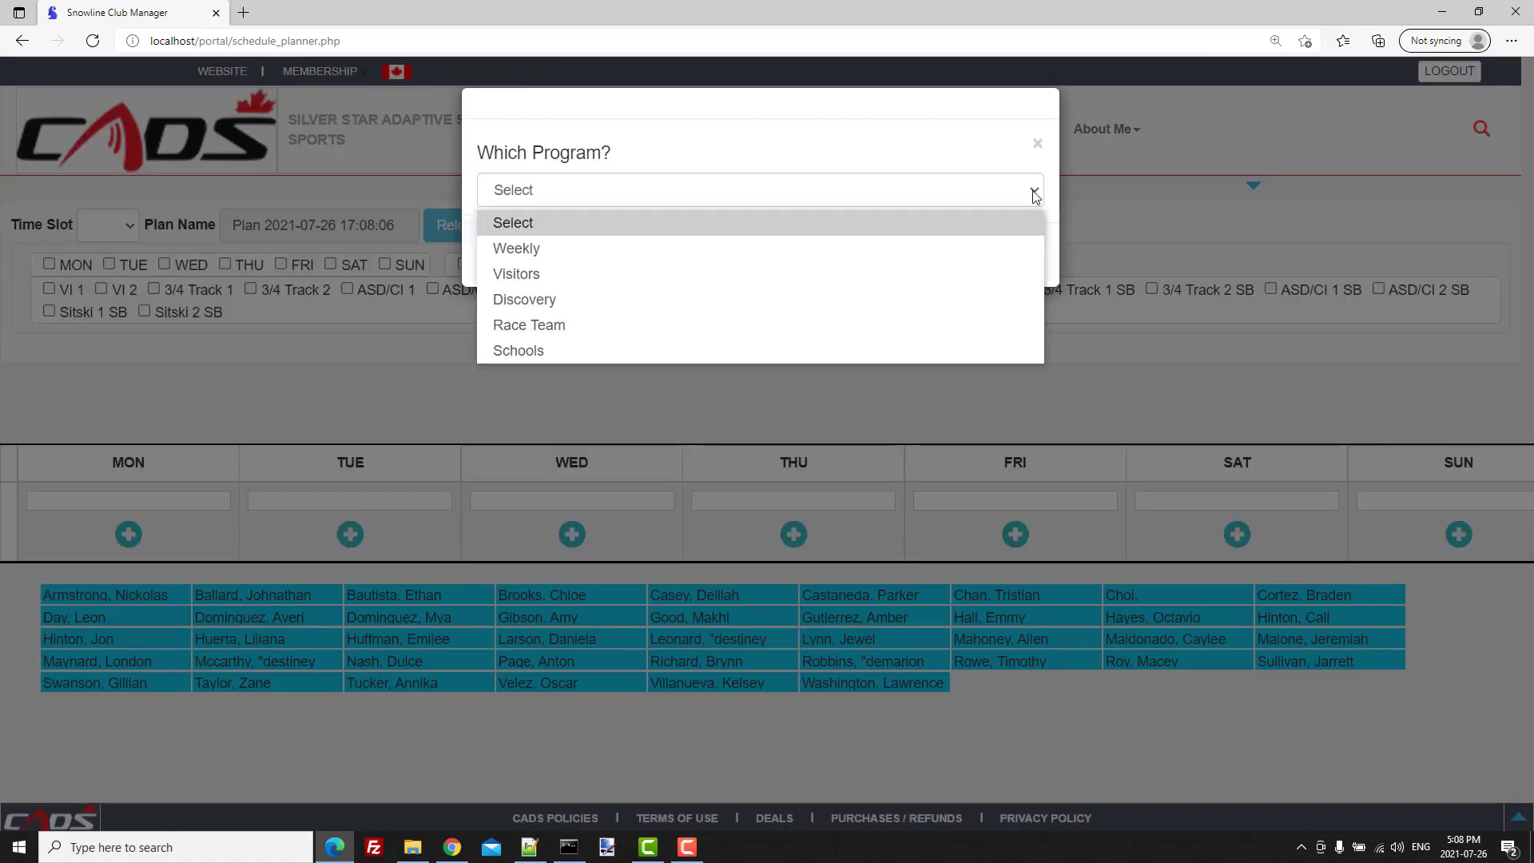
pyautogui.click(533, 250)
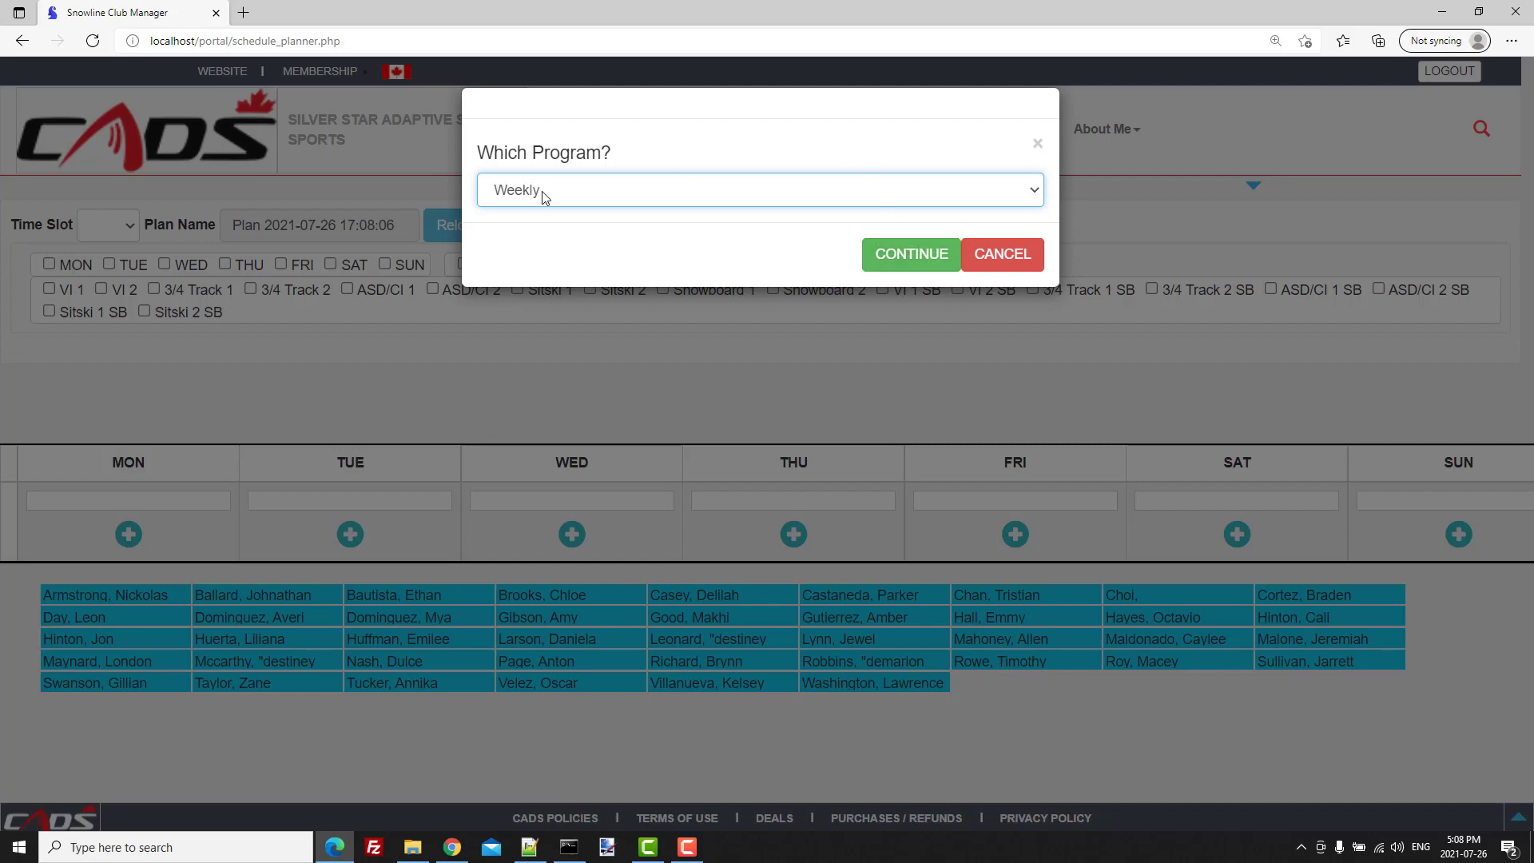
pyautogui.click(911, 254)
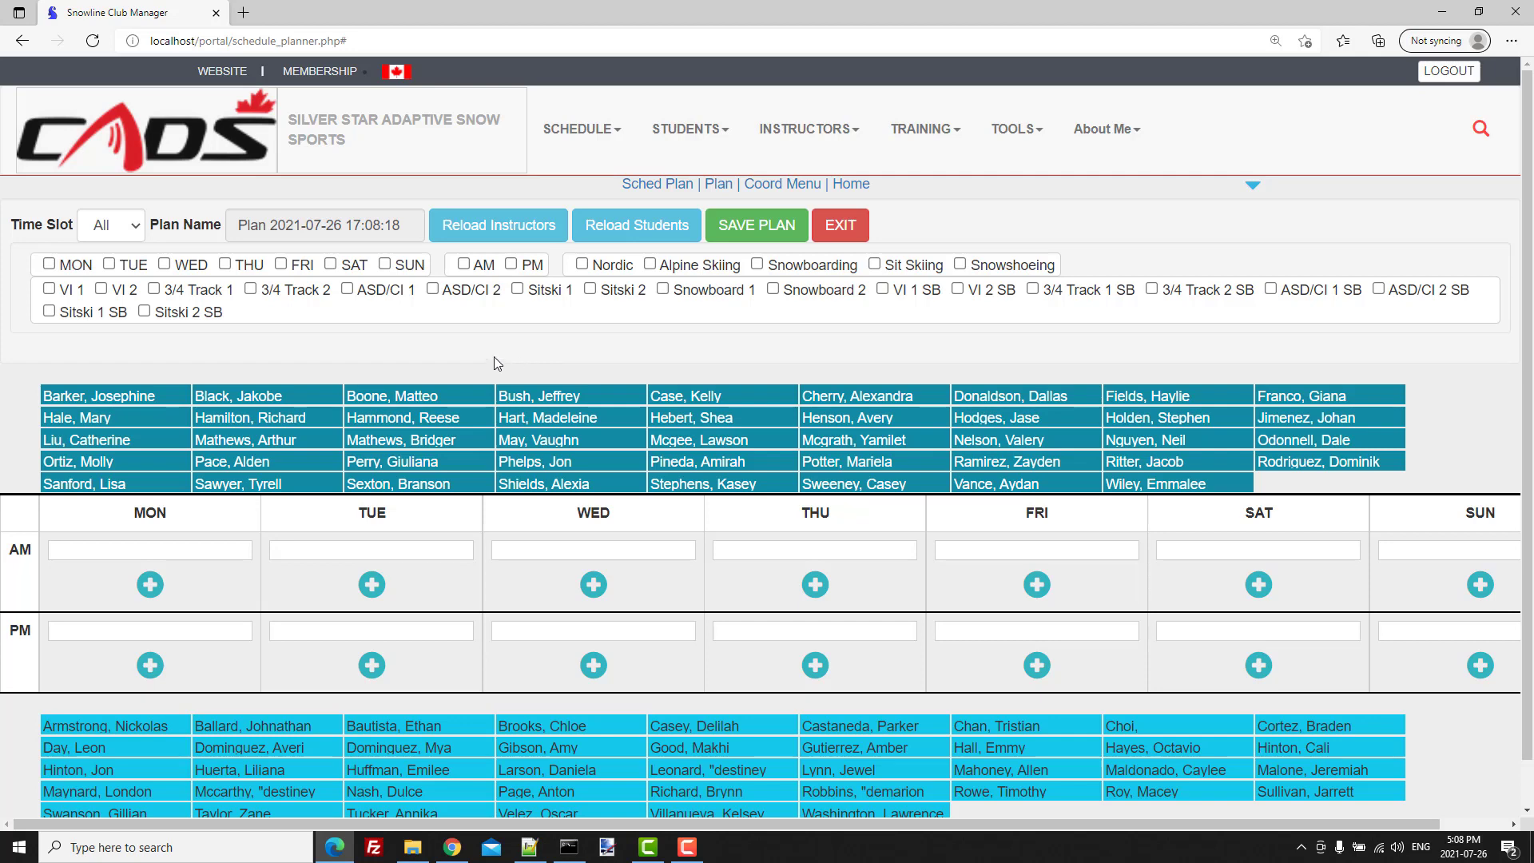
# Highlight the people available on Monday, briefly checking the AM and PM availability filters before clearing both
pyautogui.click(49, 263)
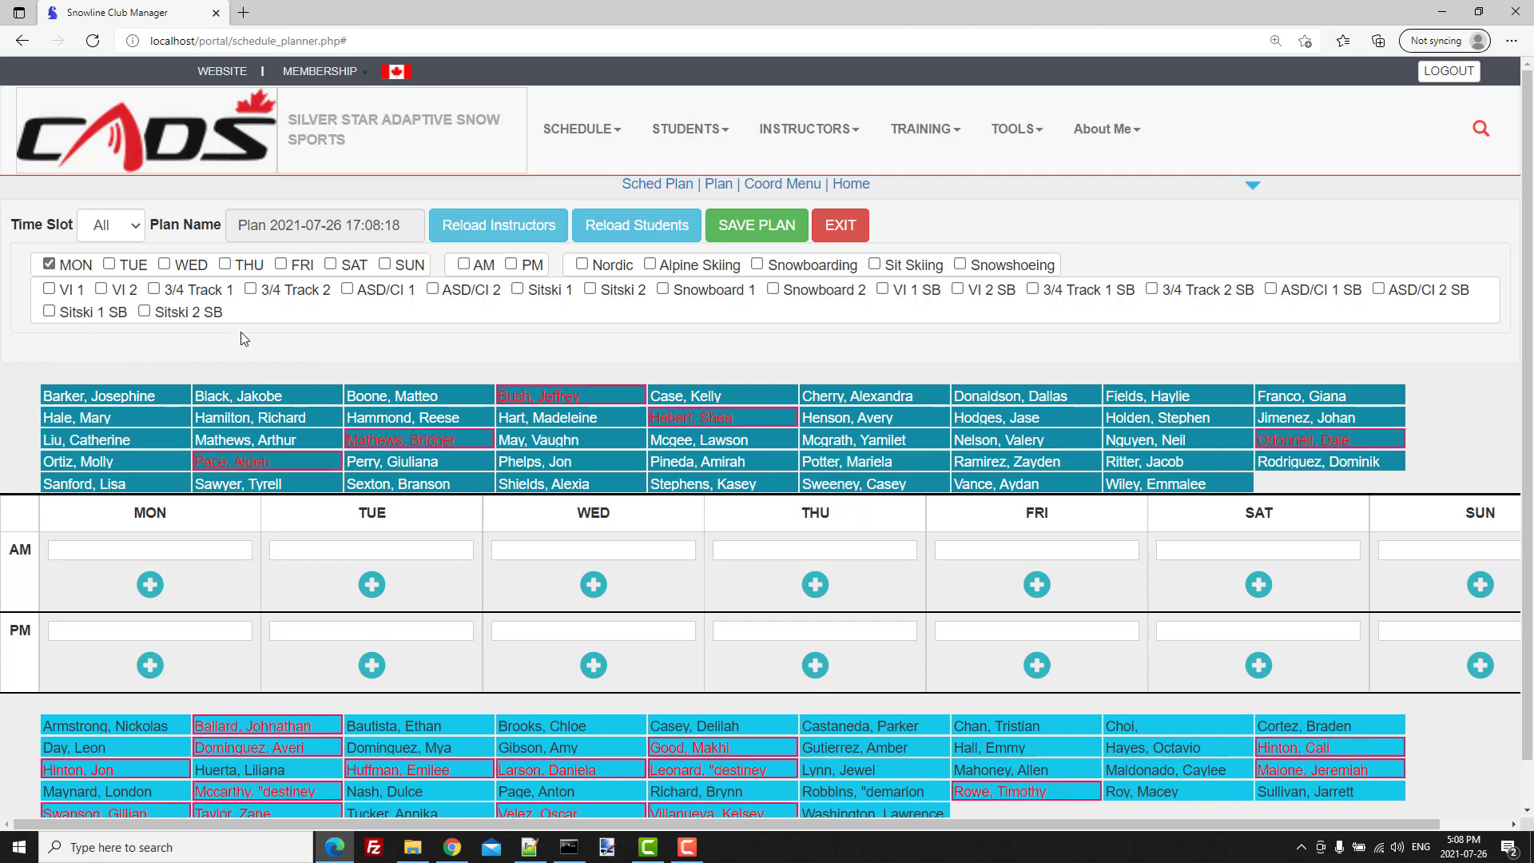
pyautogui.click(464, 265)
pyautogui.click(464, 266)
pyautogui.click(511, 265)
pyautogui.click(511, 265)
# Assign three of the highlighted instructors to Monday AM, each in a separate lesson slot
pyautogui.moveTo(1292, 442); pyautogui.dragTo(105, 553)
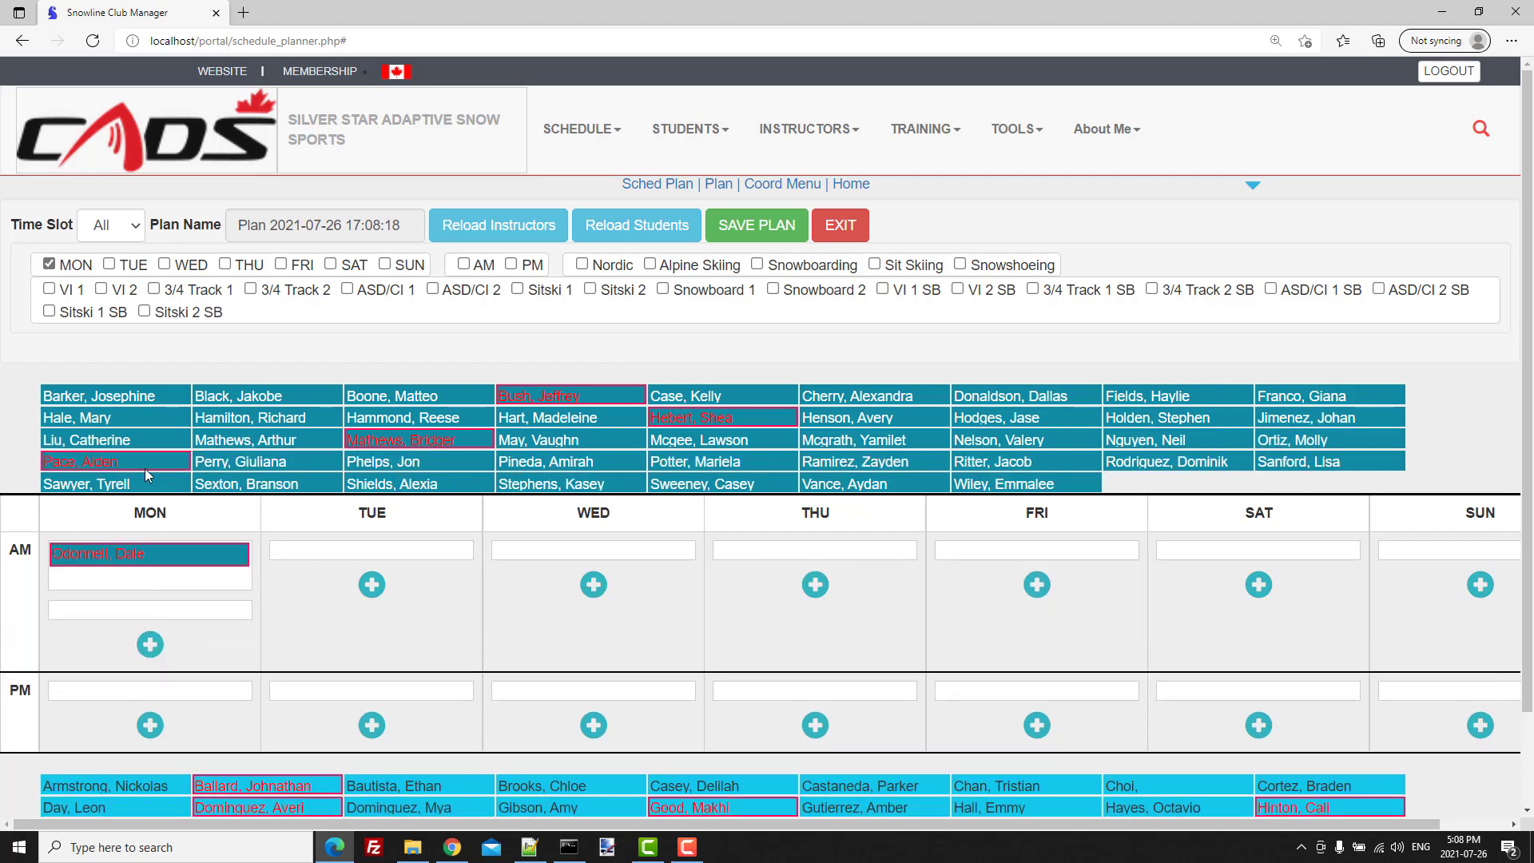
pyautogui.moveTo(148, 461); pyautogui.dragTo(164, 626)
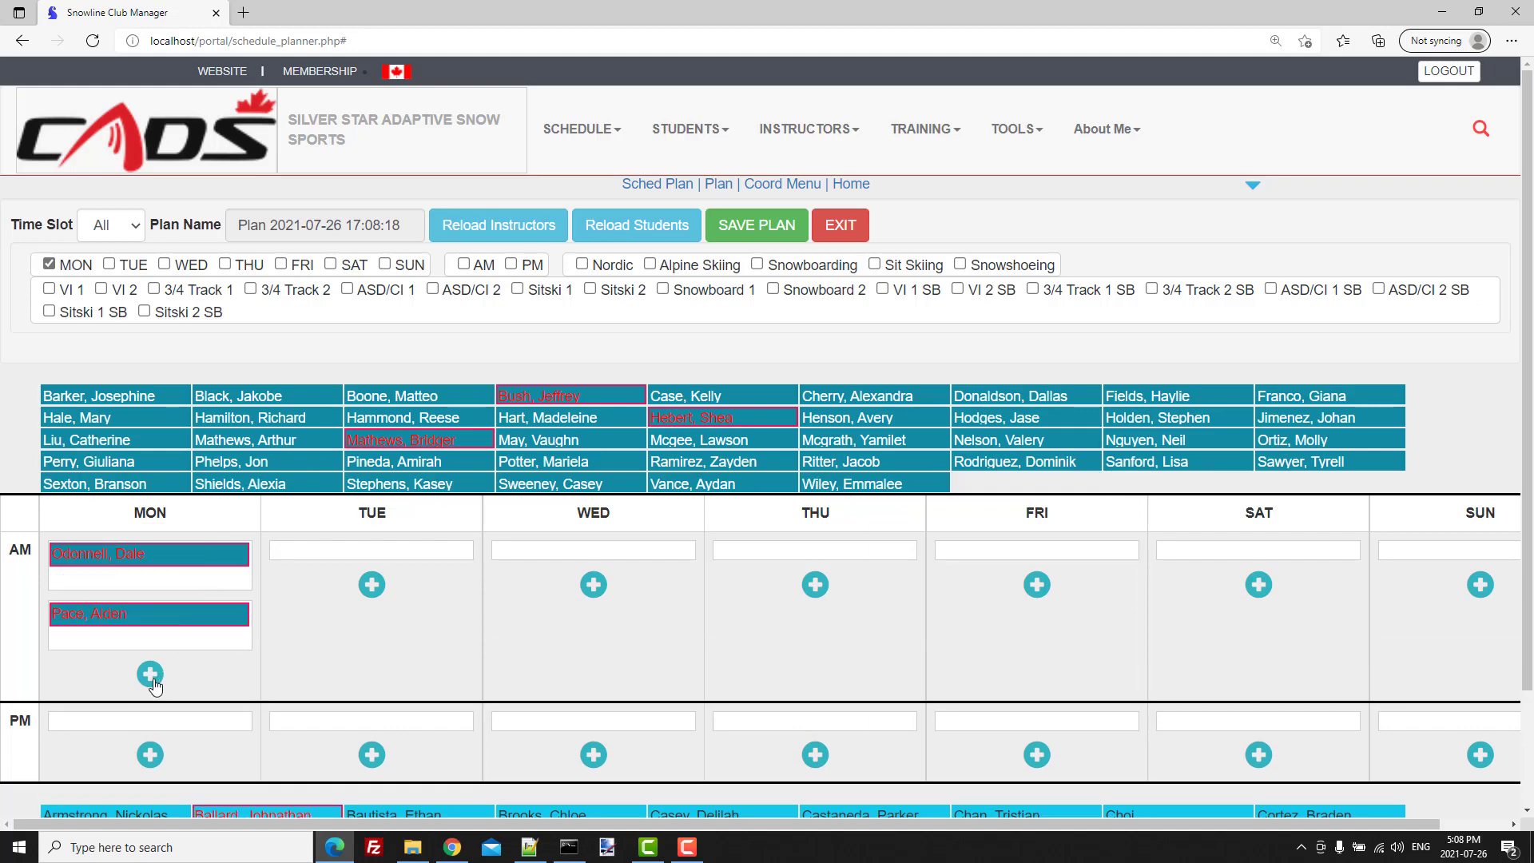
pyautogui.click(150, 675)
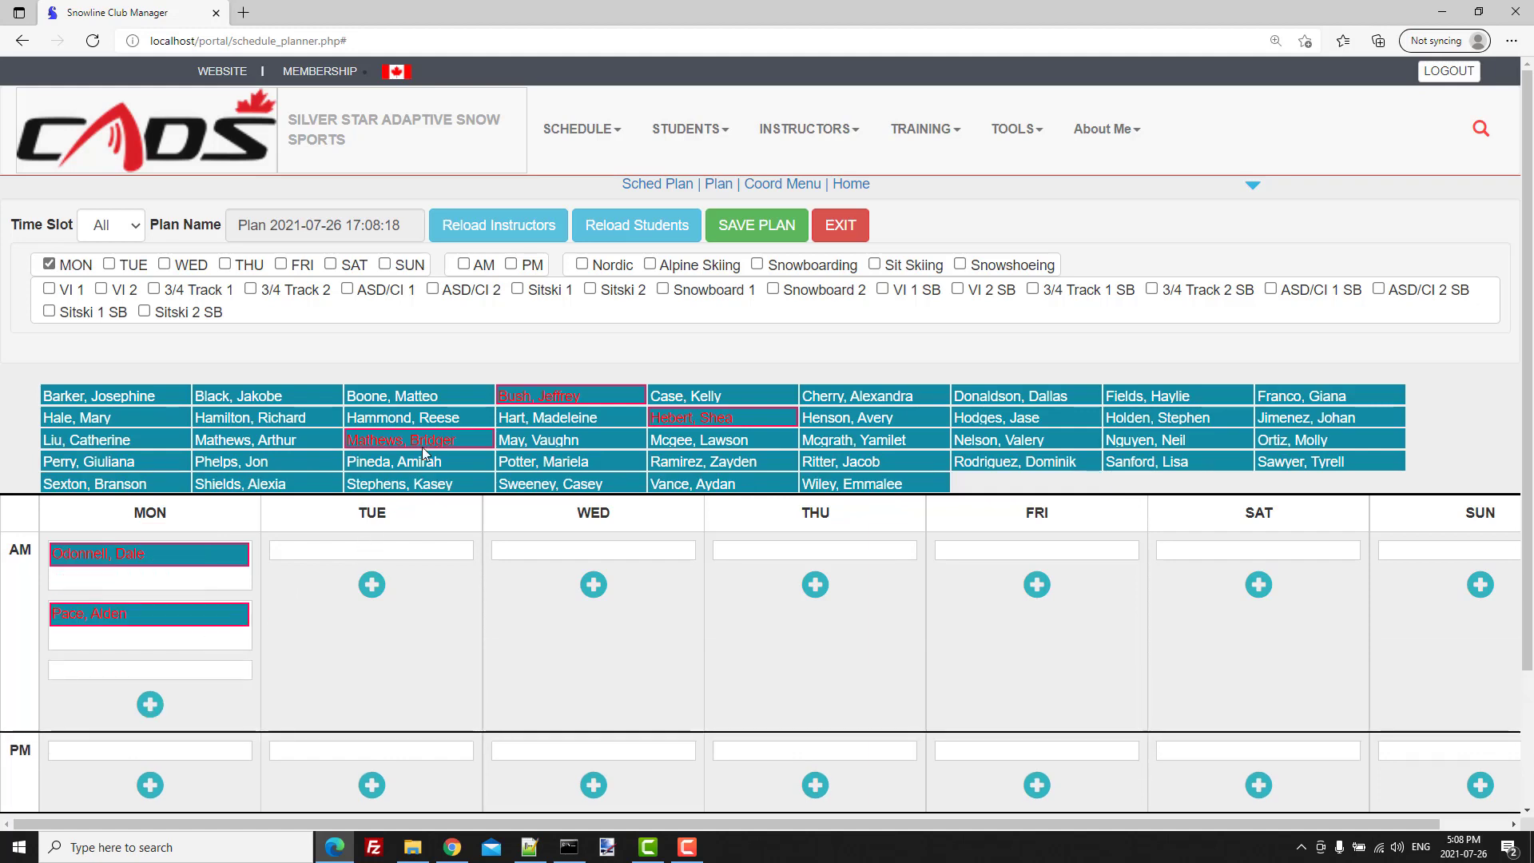
pyautogui.moveTo(435, 439); pyautogui.dragTo(166, 689)
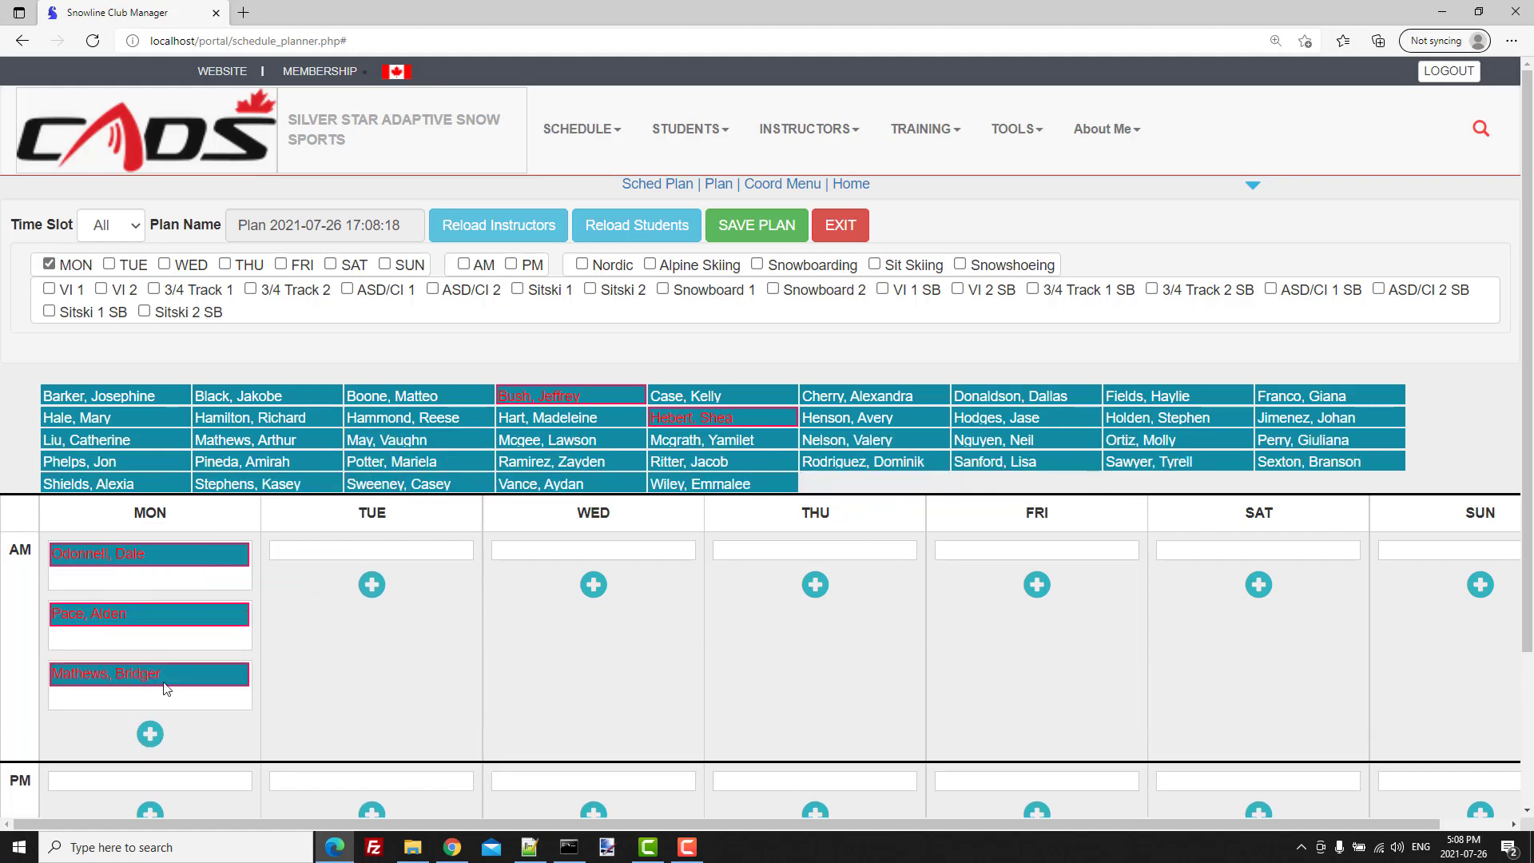
# Assign the two remaining highlighted instructors to separate lesson slots on Monday PM
pyautogui.moveTo(579, 393)
pyautogui.moveTo(690, 418)
pyautogui.scroll(-2, 461, 629)
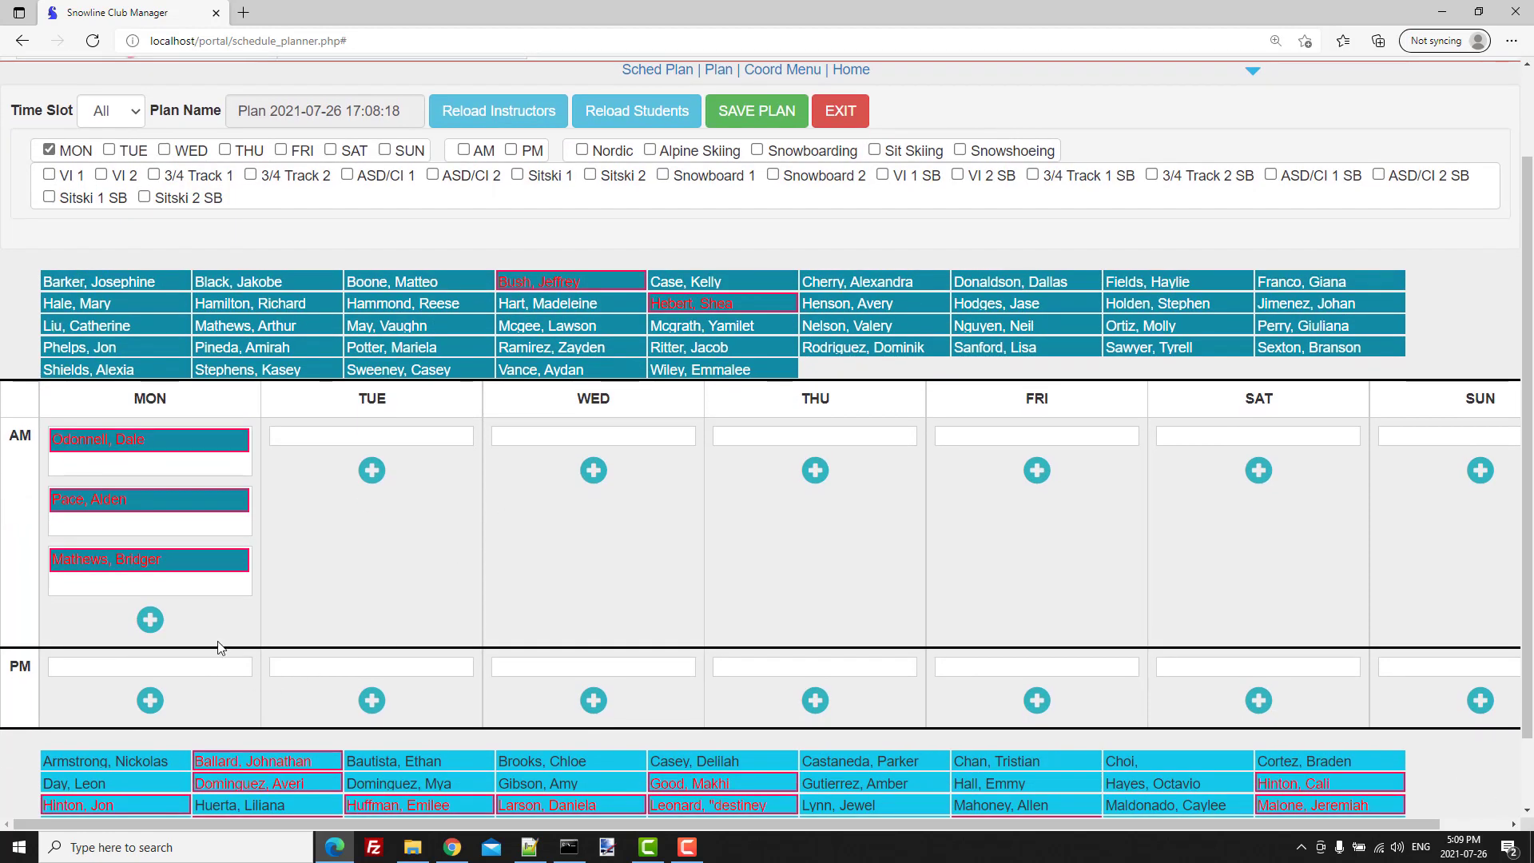
pyautogui.moveTo(583, 286); pyautogui.dragTo(152, 669)
pyautogui.click(168, 727)
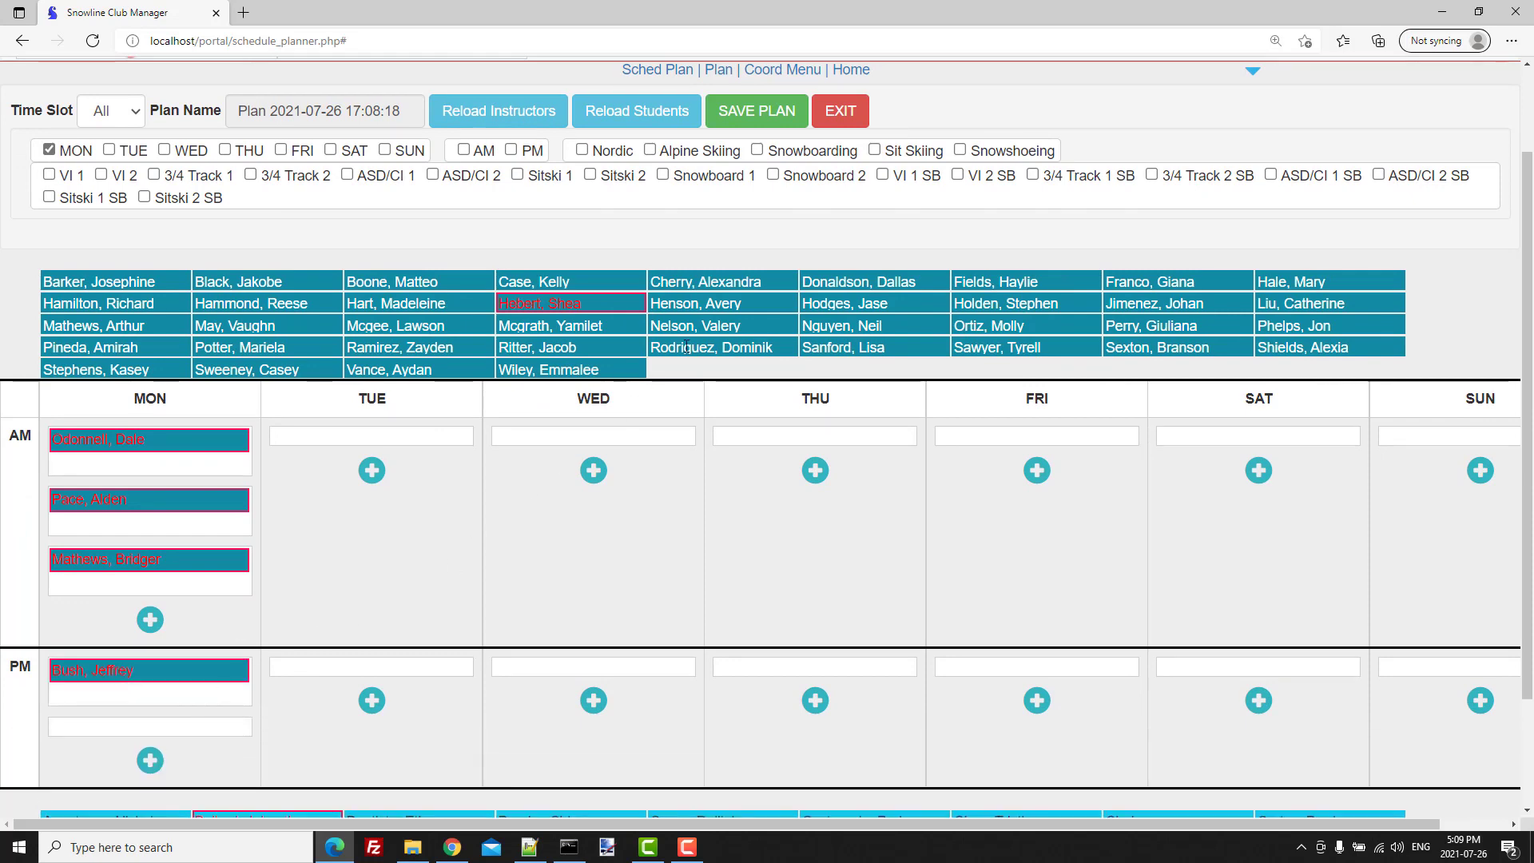
pyautogui.moveTo(611, 306); pyautogui.dragTo(152, 727)
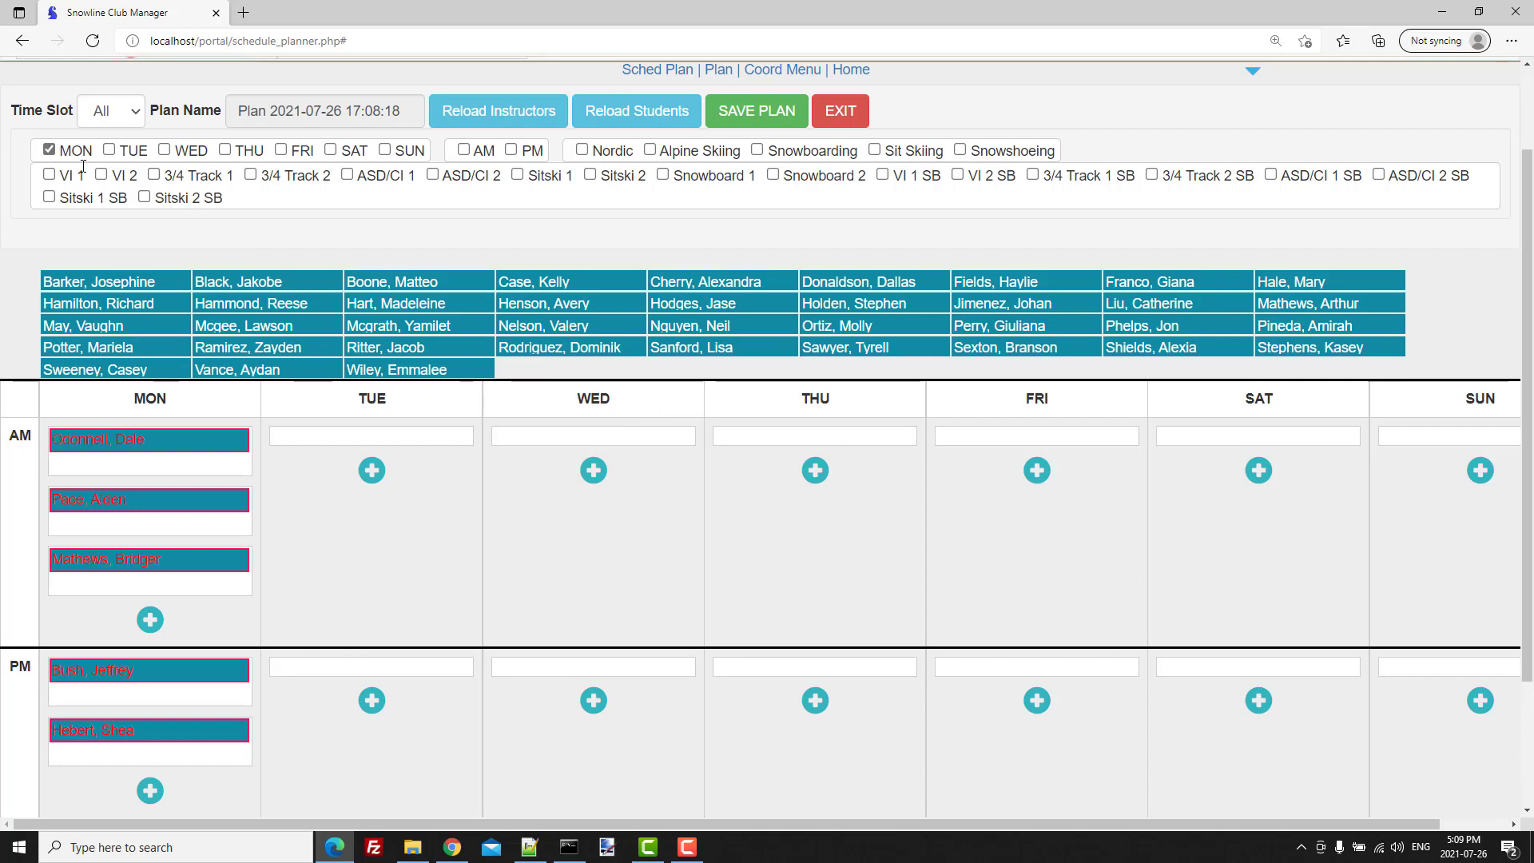
# Switch the availability filter from Monday to Tuesday, compare AM with PM, and keep only AM ticked
pyautogui.click(49, 150)
pyautogui.click(109, 150)
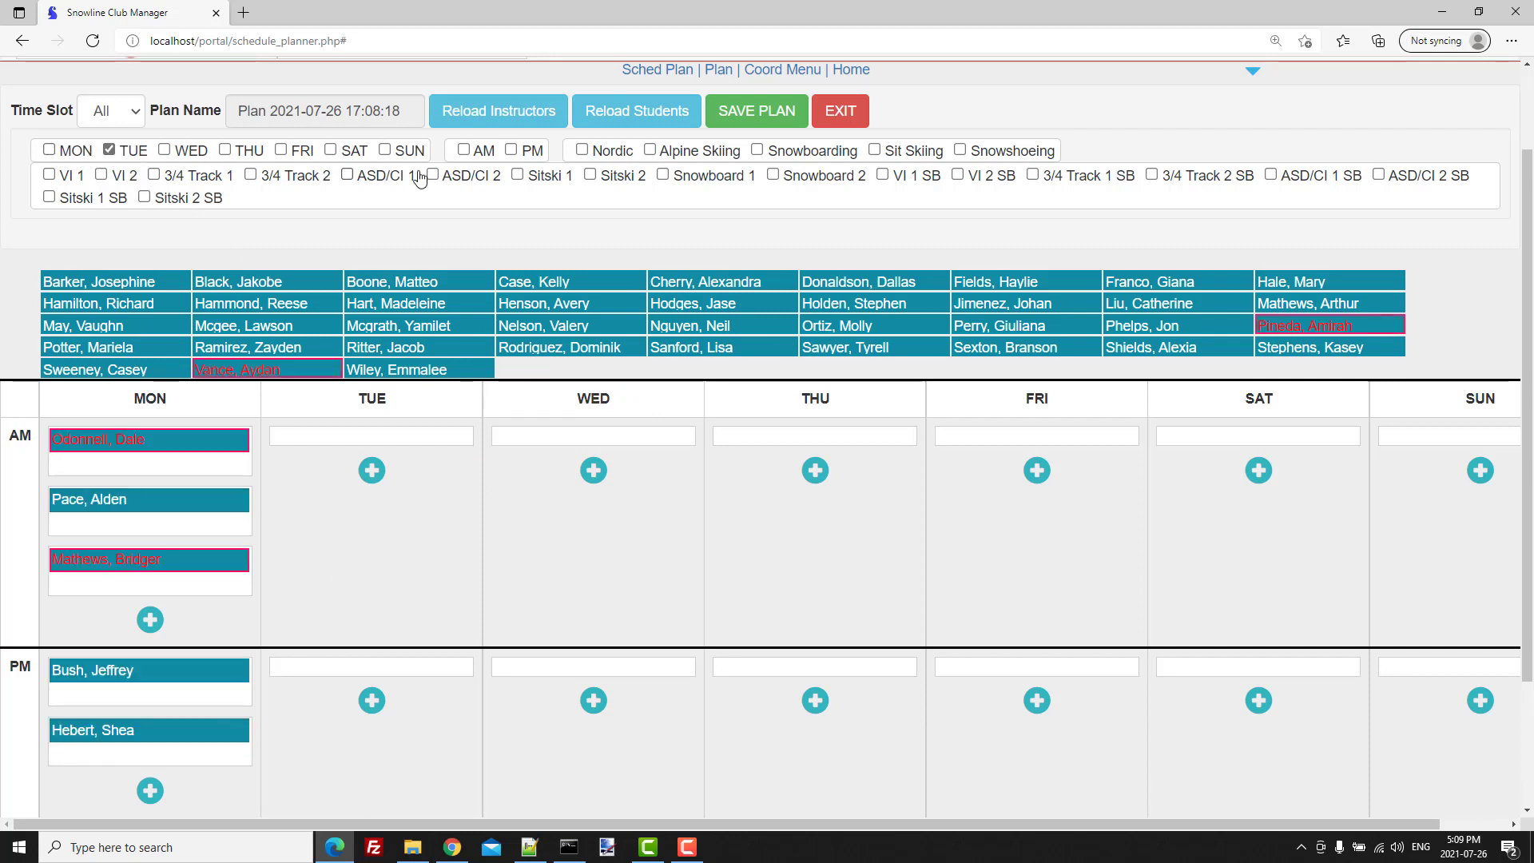
pyautogui.click(467, 149)
pyautogui.click(465, 149)
pyautogui.click(511, 150)
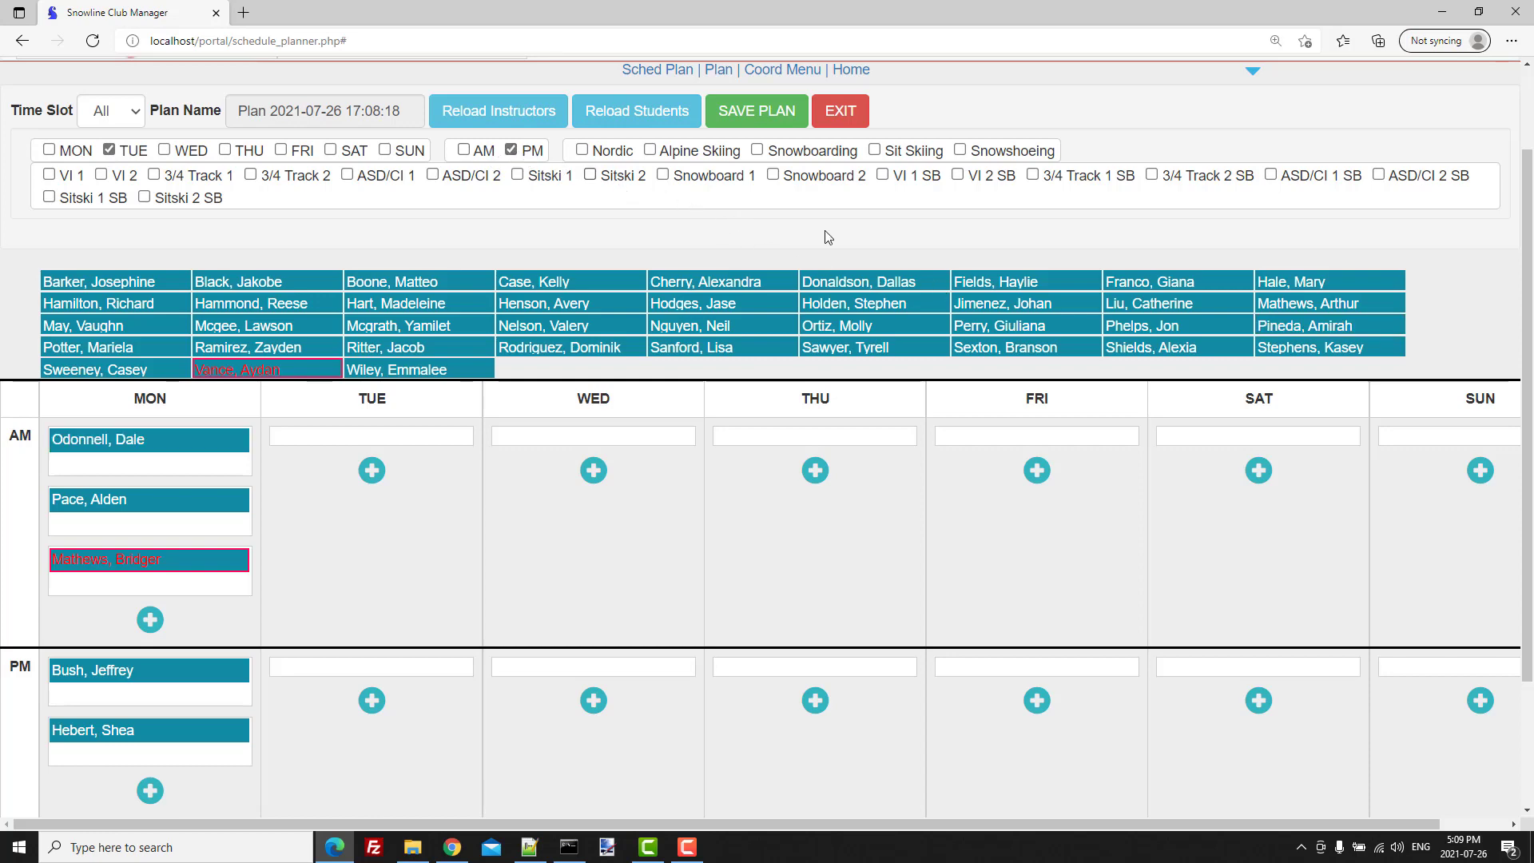
pyautogui.click(465, 149)
pyautogui.click(510, 150)
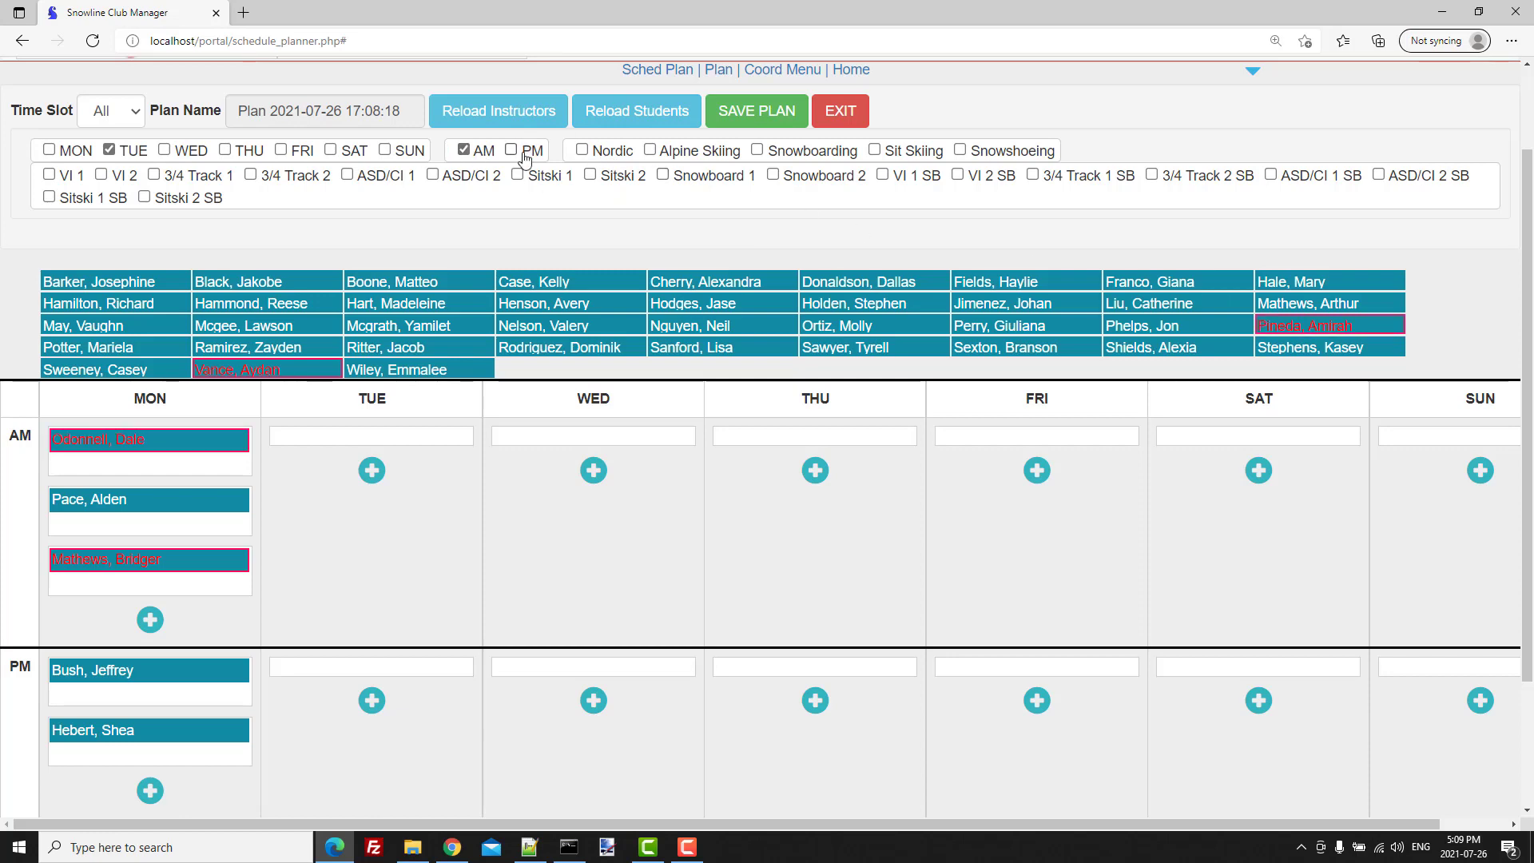
# Assign one highlighted instructor to Tuesday AM and the other to Tuesday PM, and clear the Tuesday and AM filters
pyautogui.moveTo(1328, 327); pyautogui.dragTo(367, 446)
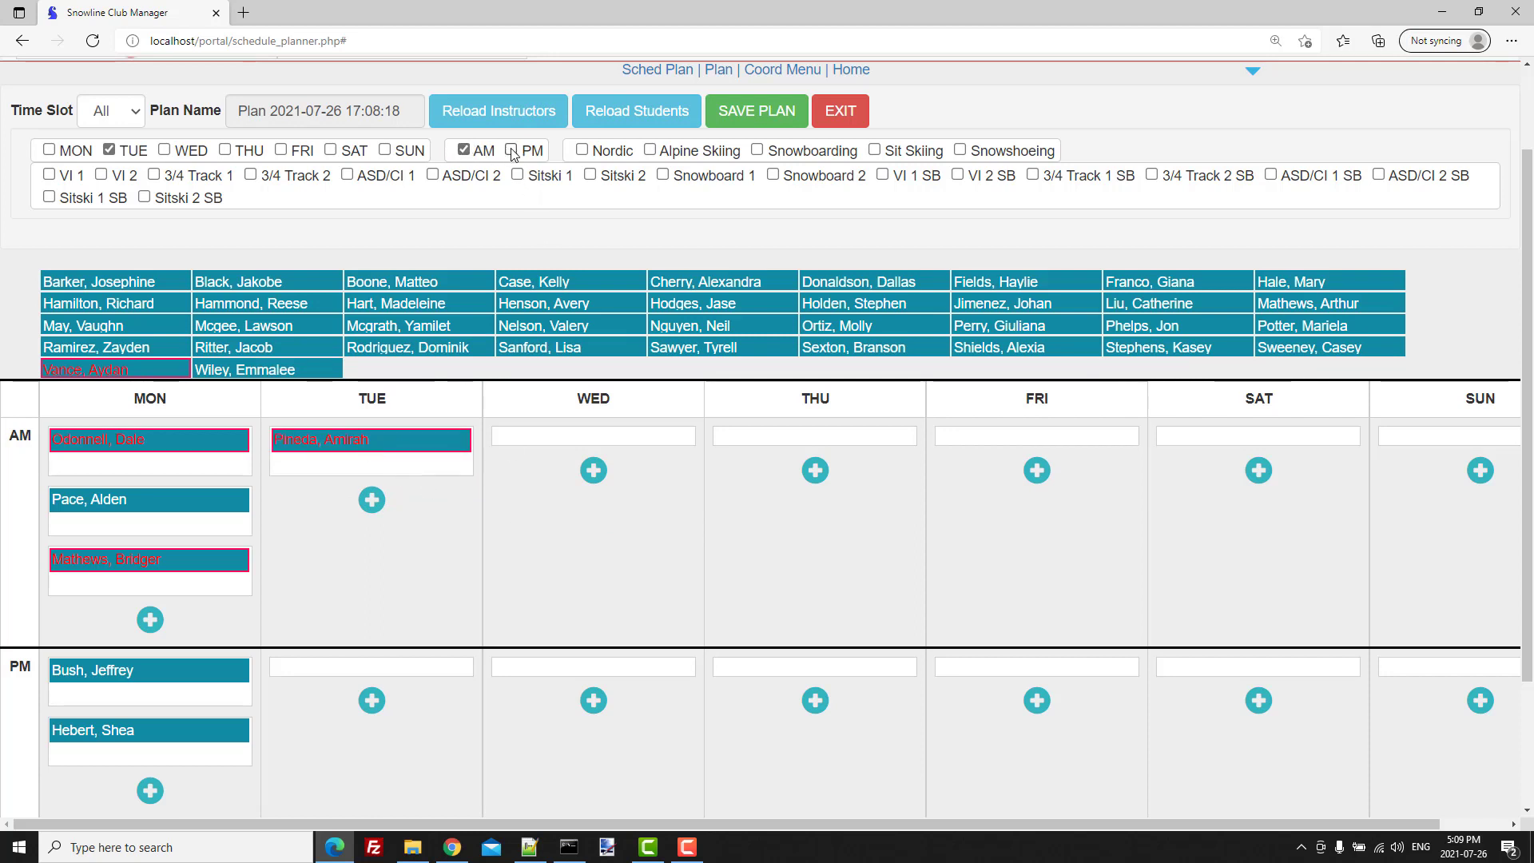
pyautogui.moveTo(109, 369); pyautogui.dragTo(382, 671)
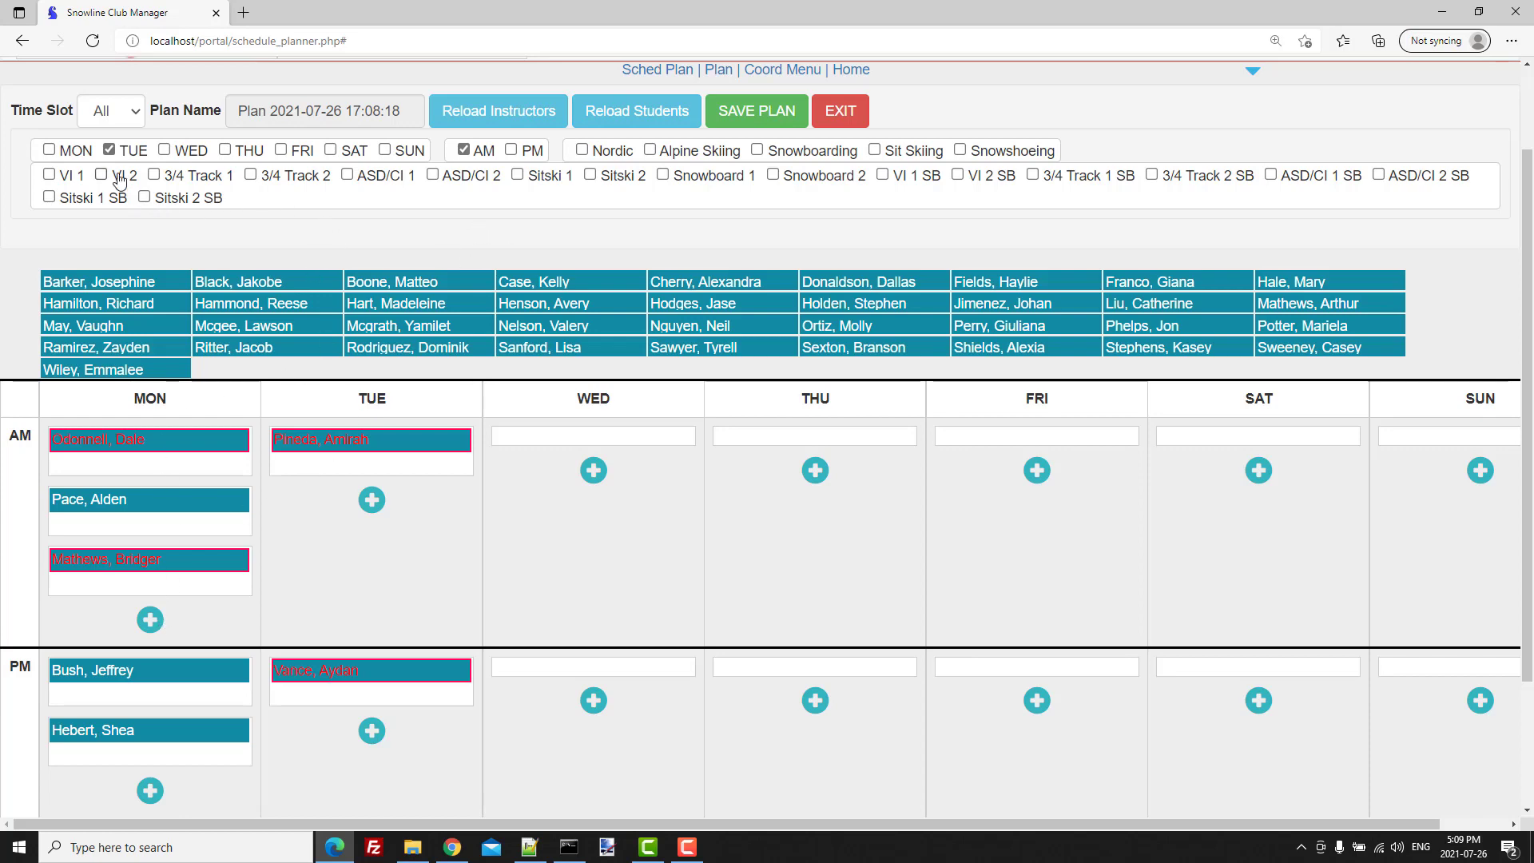
pyautogui.click(109, 149)
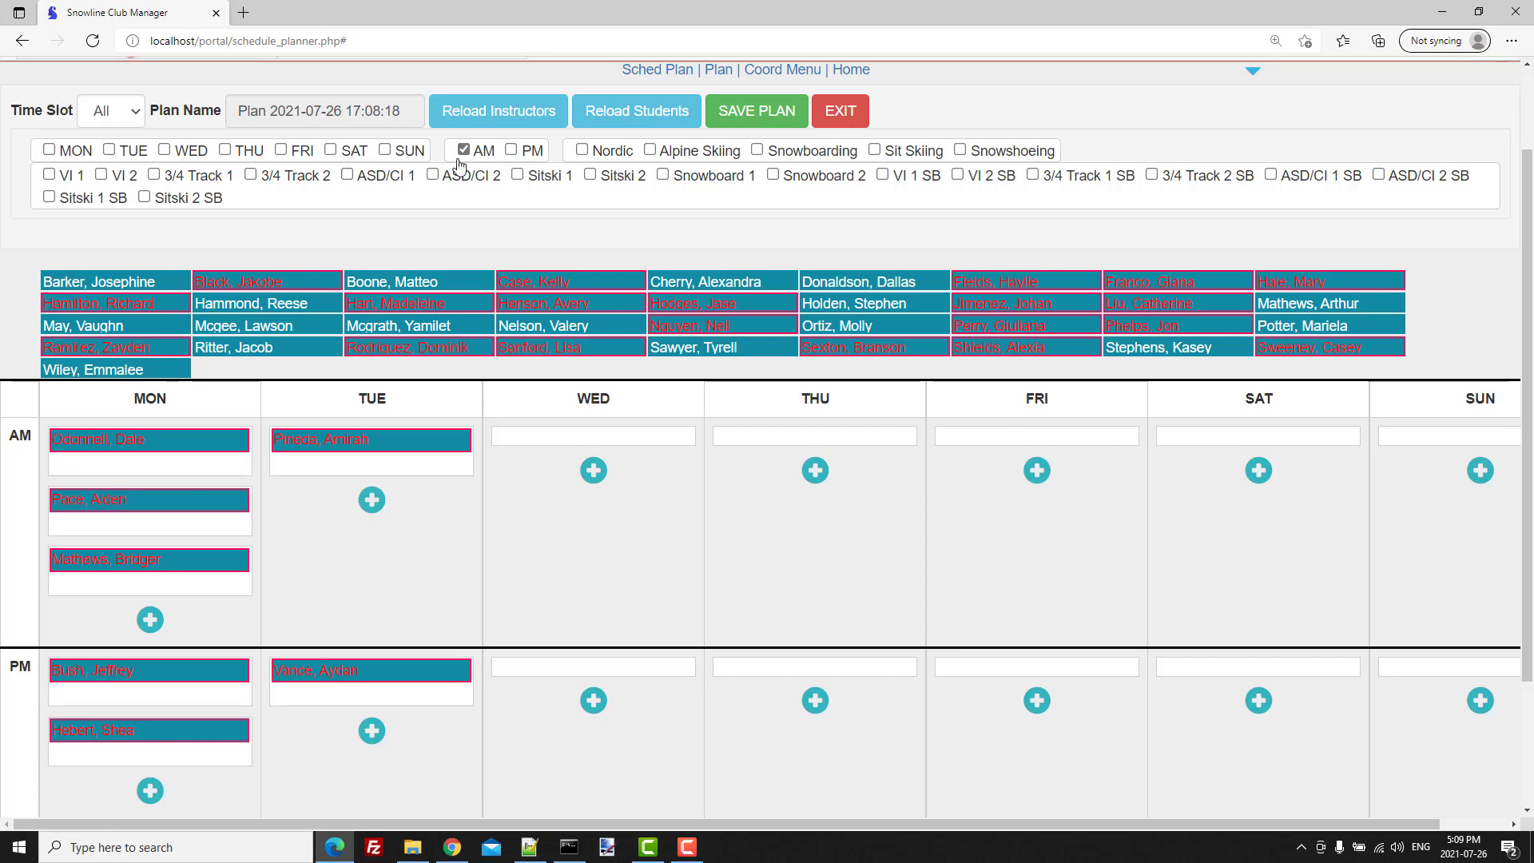
pyautogui.click(463, 149)
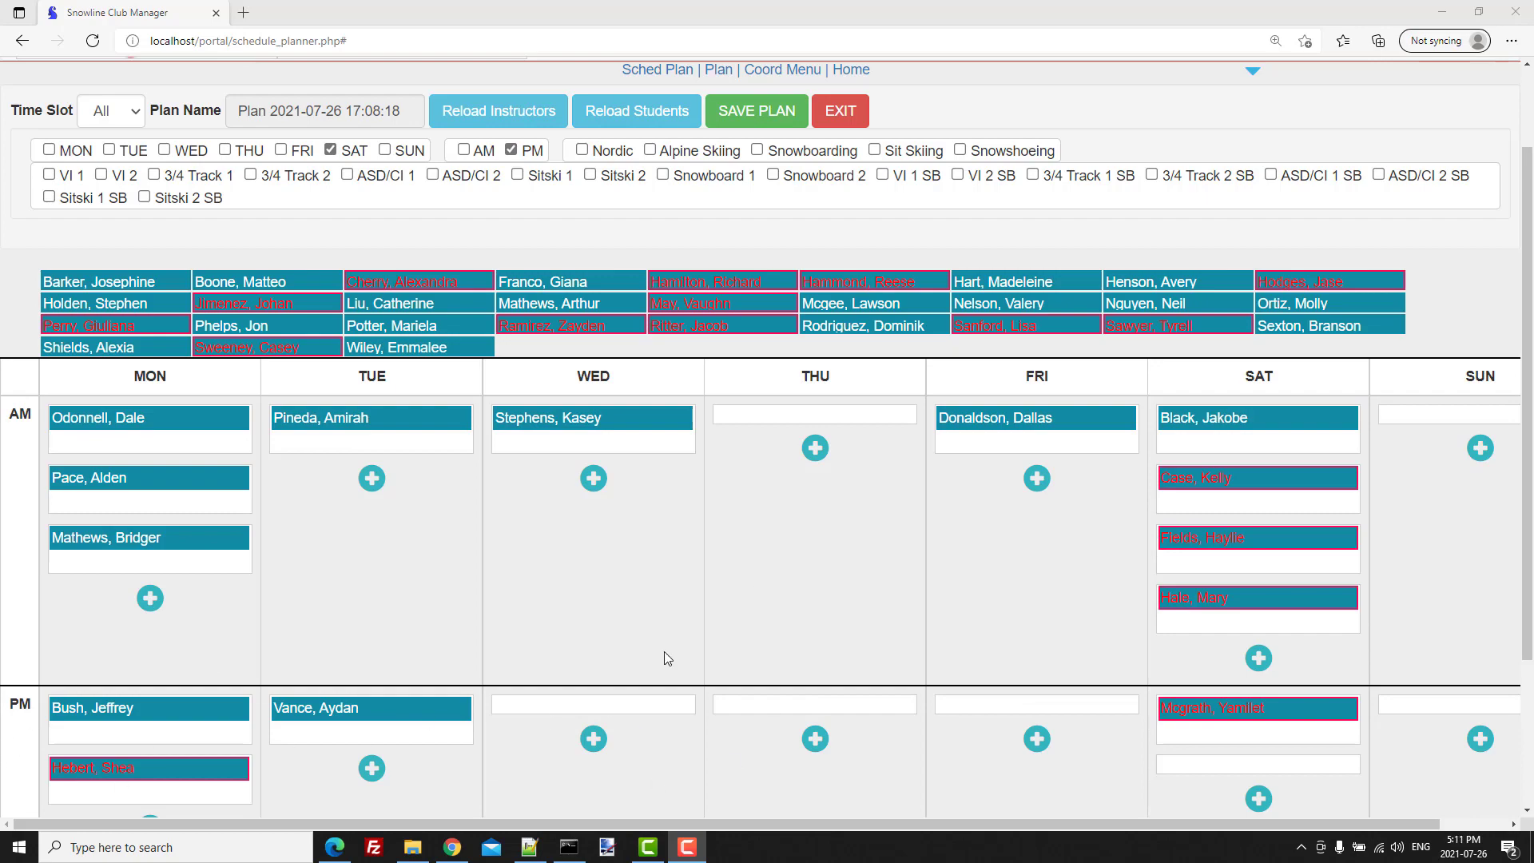
# Look over the instructor pool, weekly grid and student pool, and show only the AM time slot followed by only PM
pyautogui.scroll(-3, 663, 650)
pyautogui.scroll(4, 663, 652)
pyautogui.scroll(-3, 662, 652)
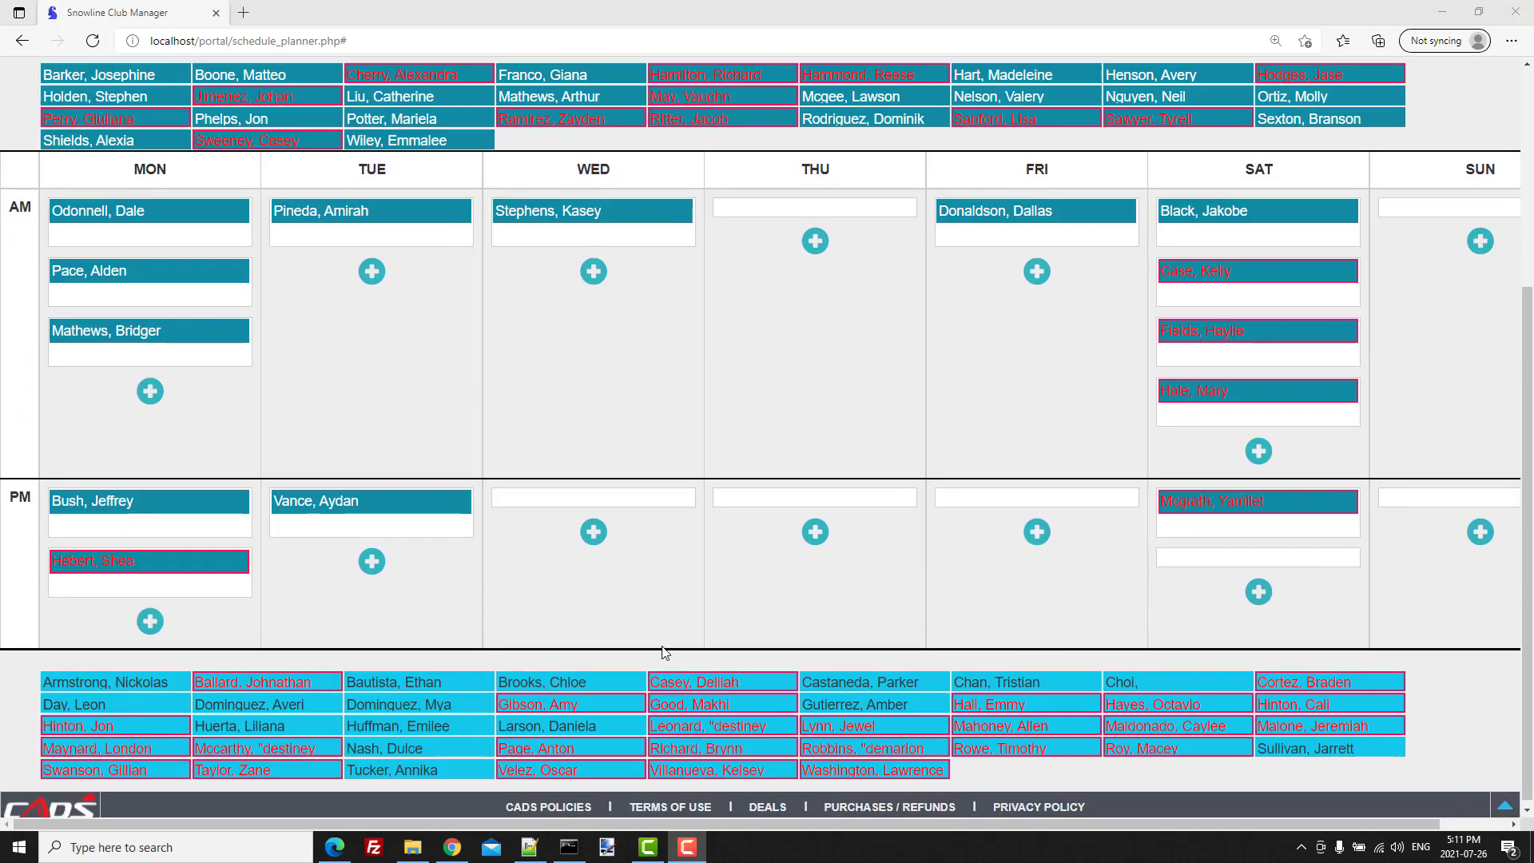
pyautogui.scroll(2, 662, 653)
pyautogui.scroll(3, 662, 652)
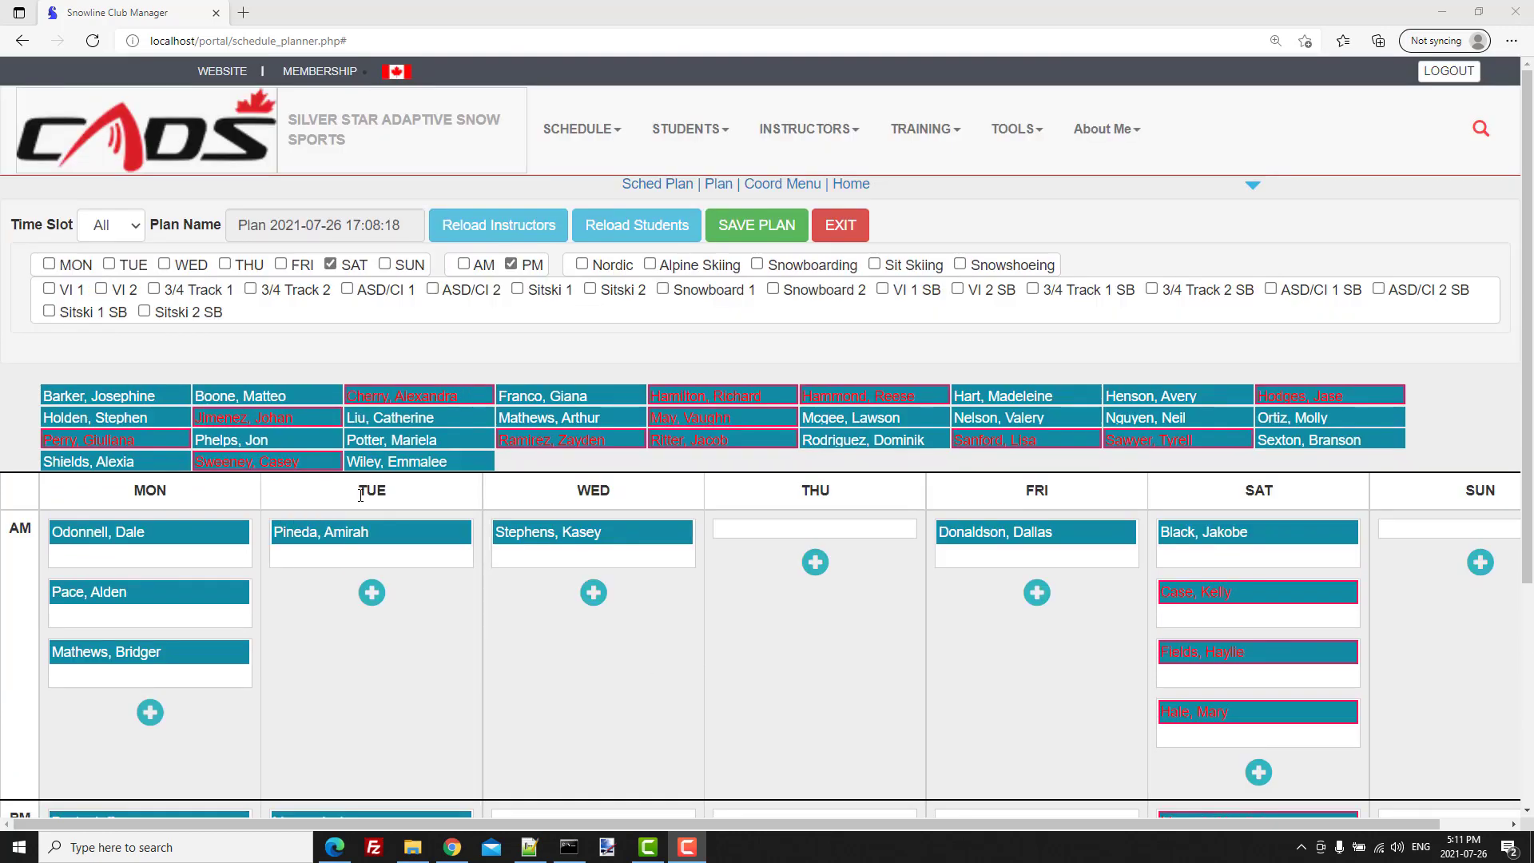
pyautogui.click(134, 230)
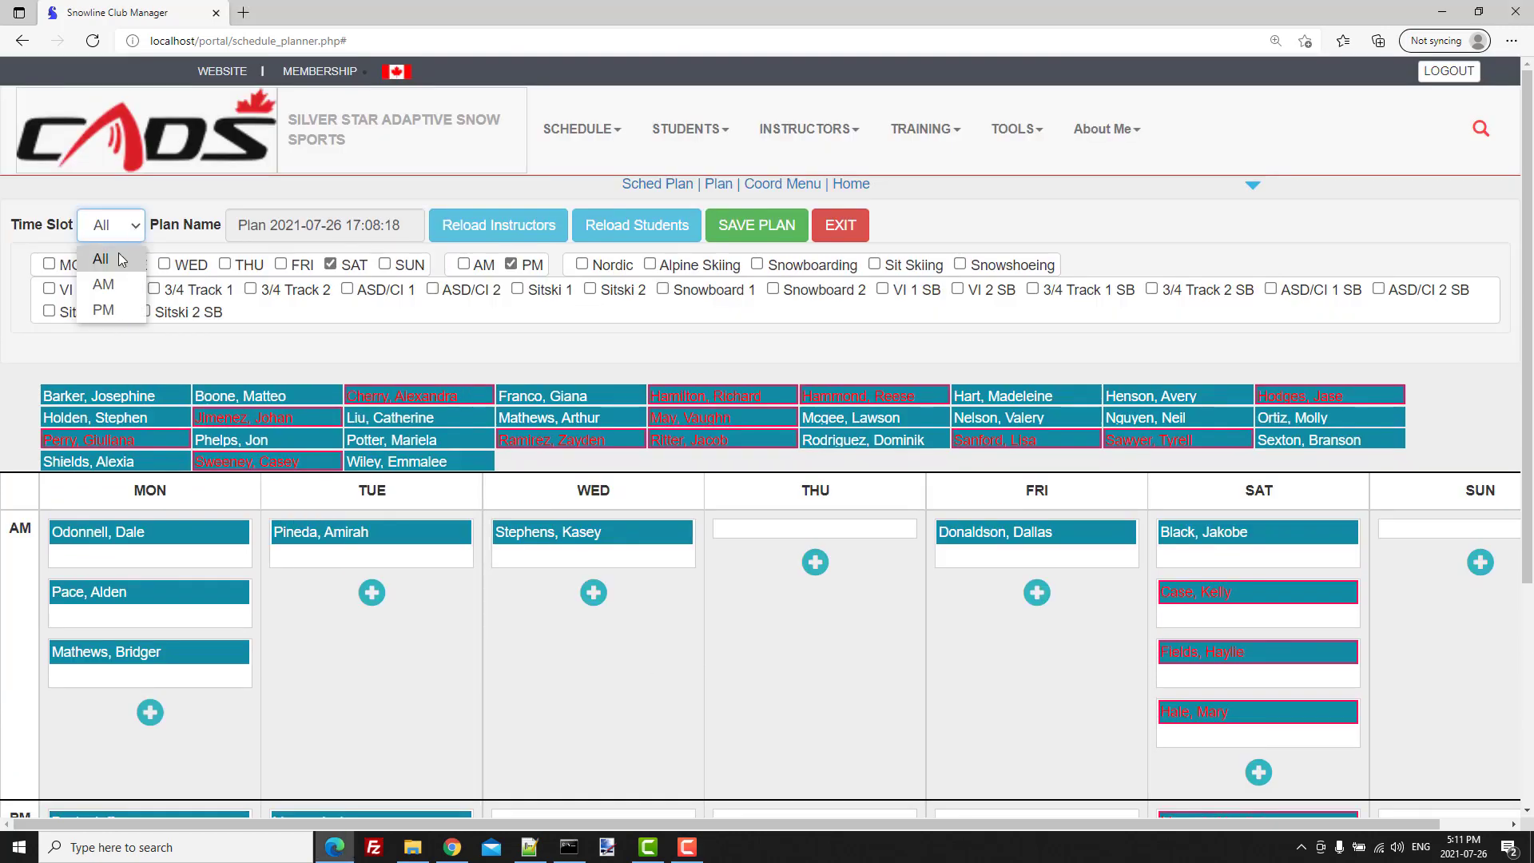
pyautogui.click(112, 273)
pyautogui.click(134, 230)
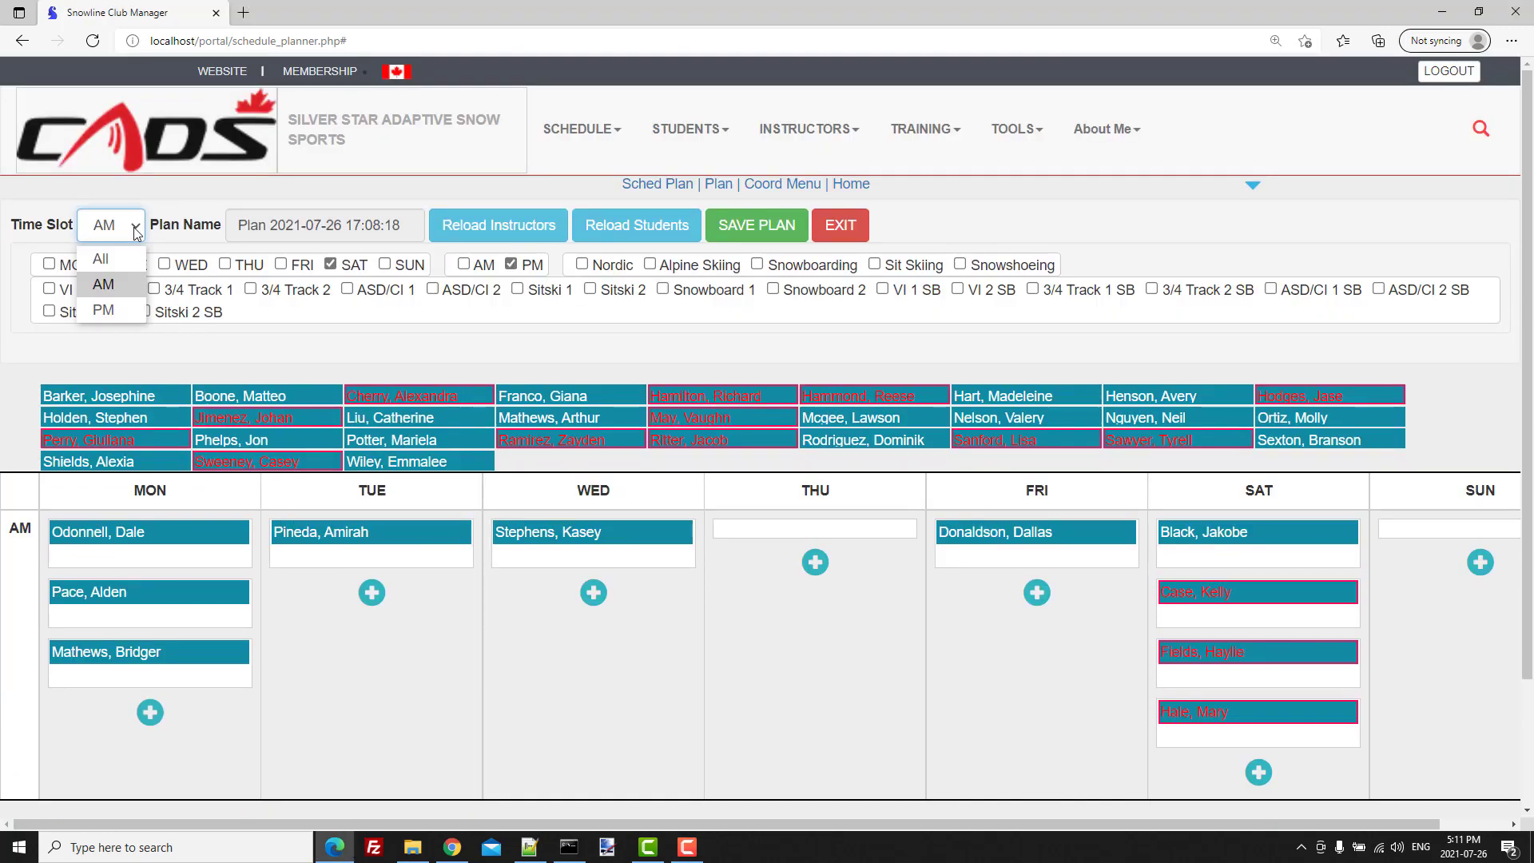
pyautogui.click(114, 309)
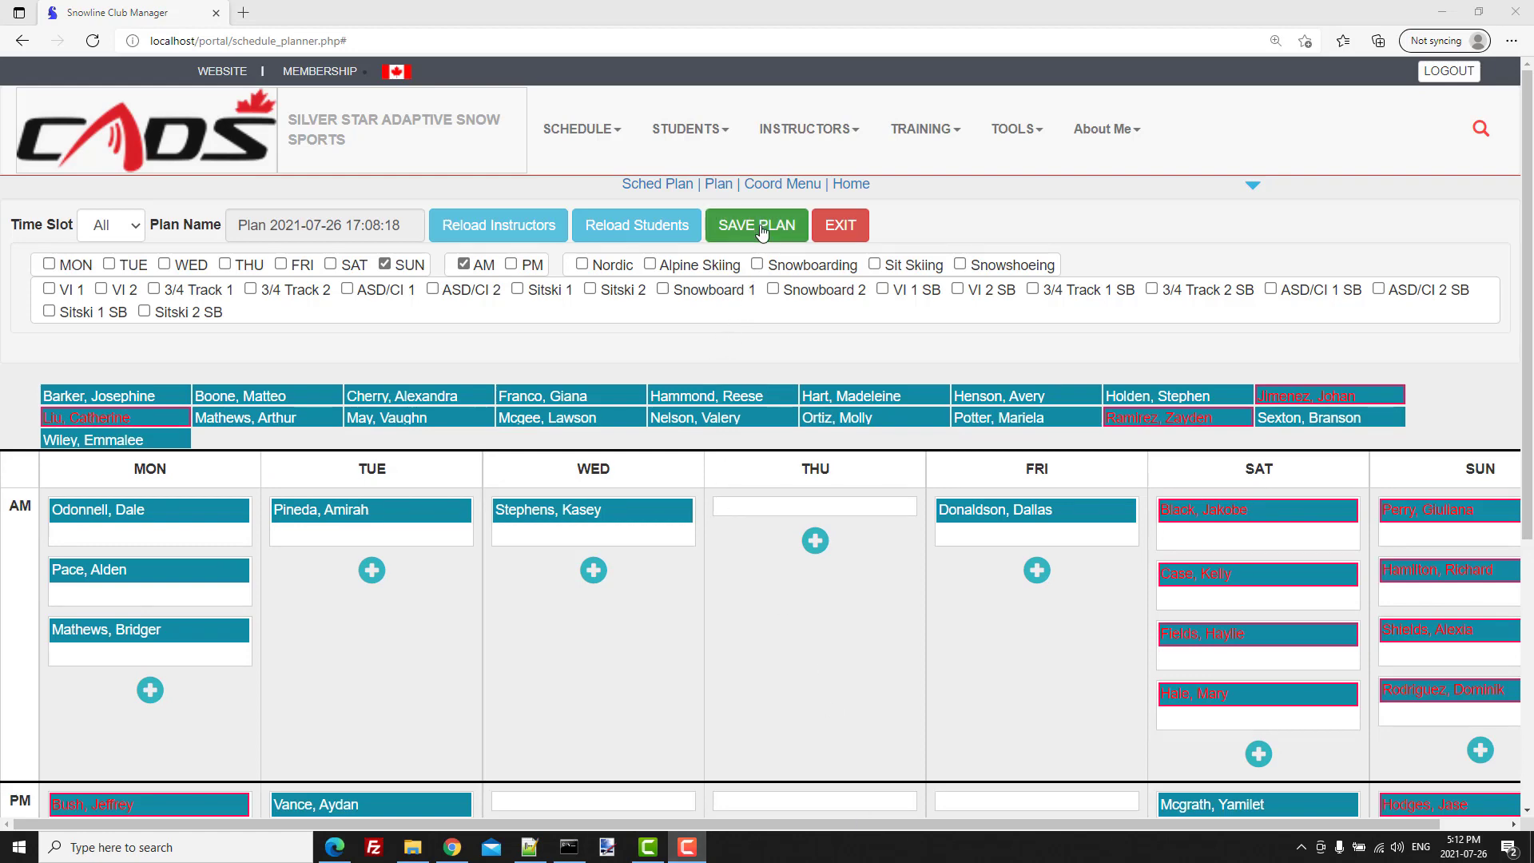
# Save the plan under the name "Robs Draft"
pyautogui.click(760, 230)
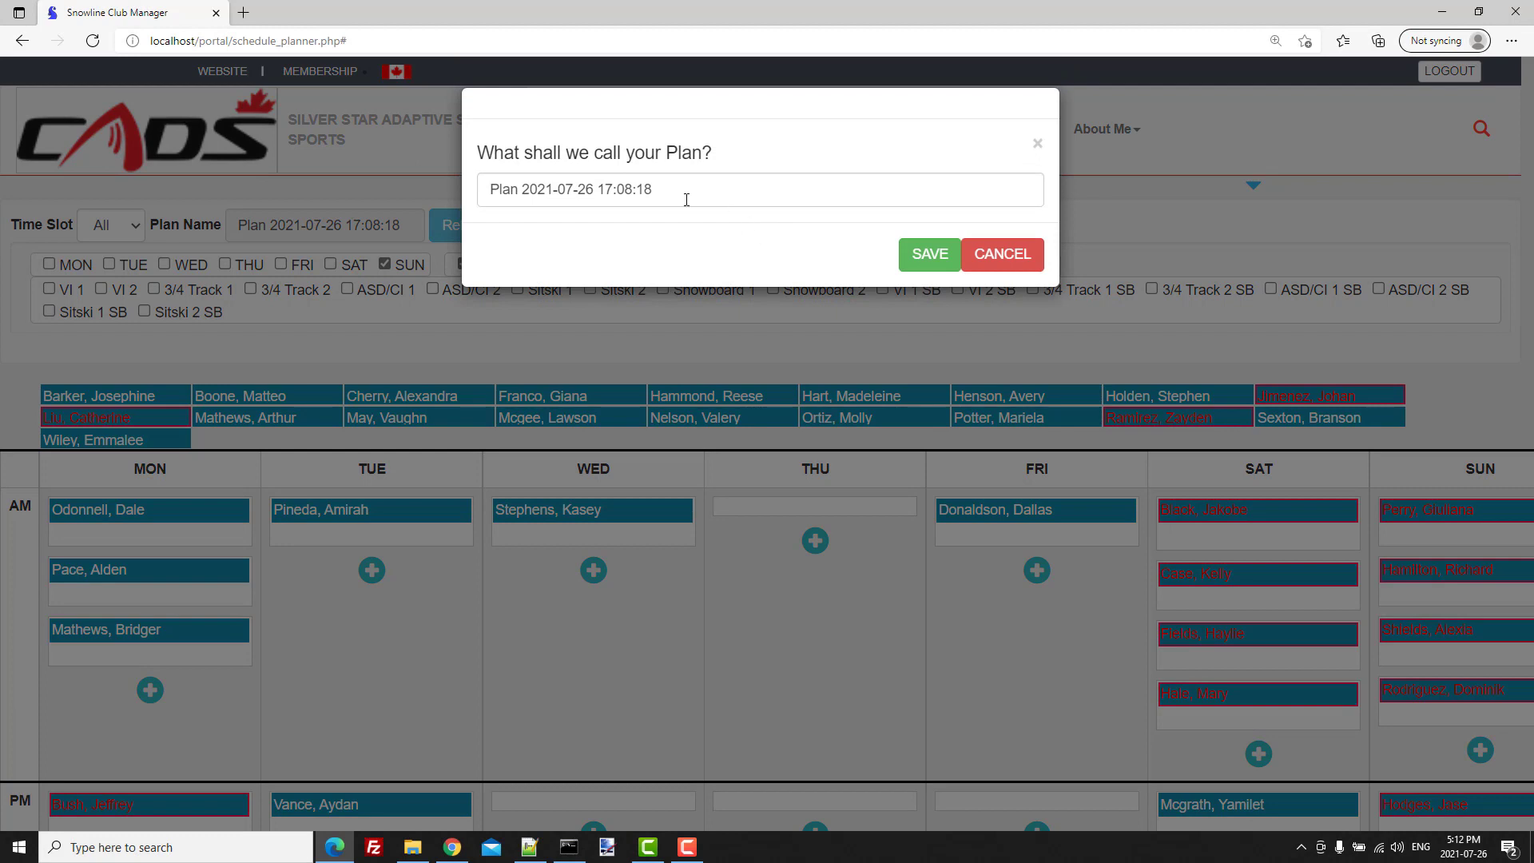
pyautogui.tripleClick(676, 196)
pyautogui.write('Ro')
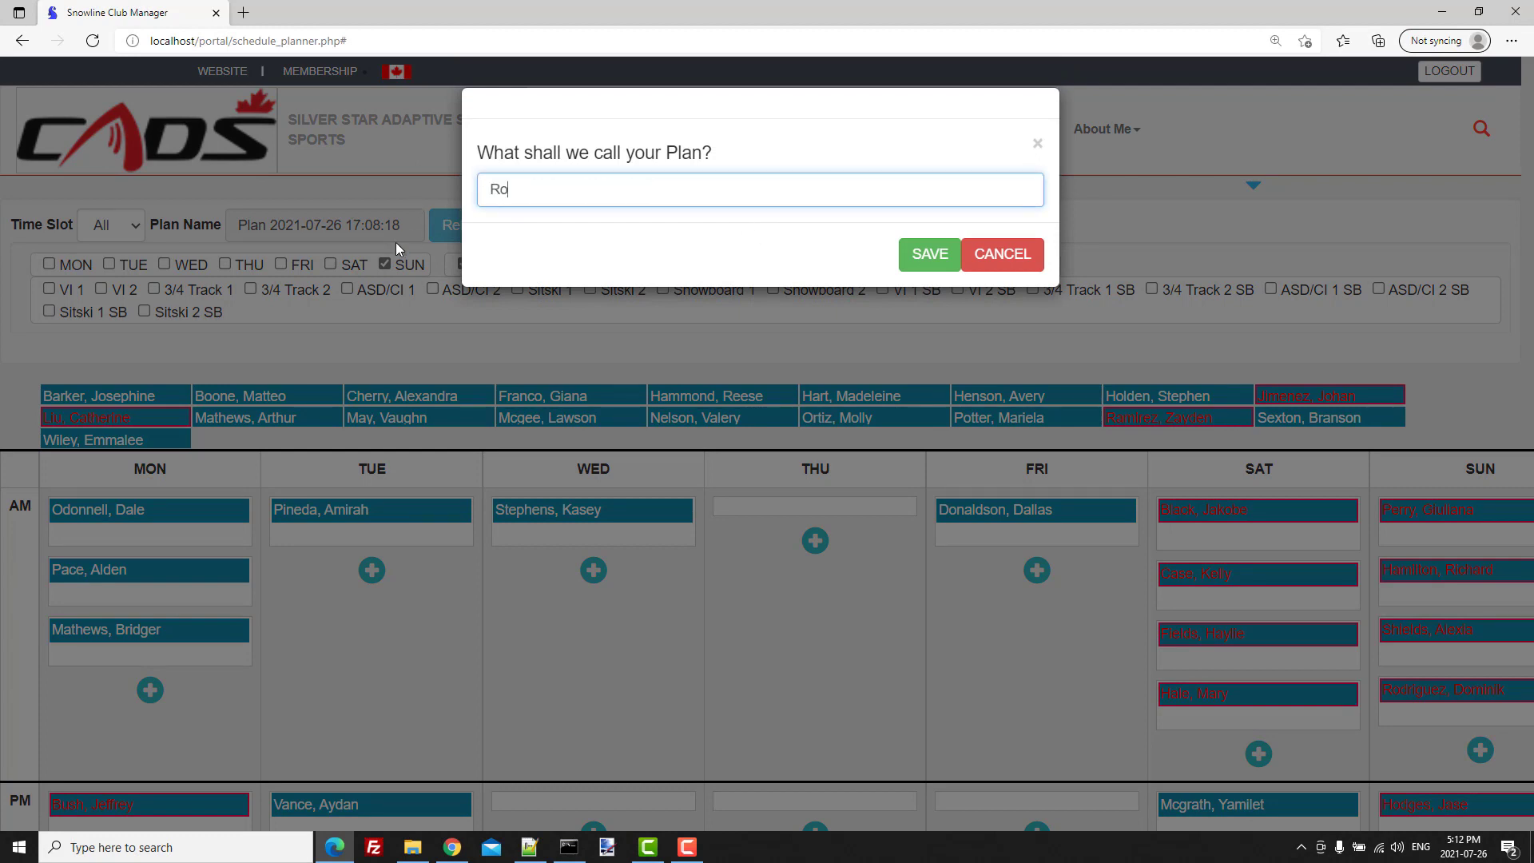
pyautogui.write('bs Draft')
pyautogui.click(928, 254)
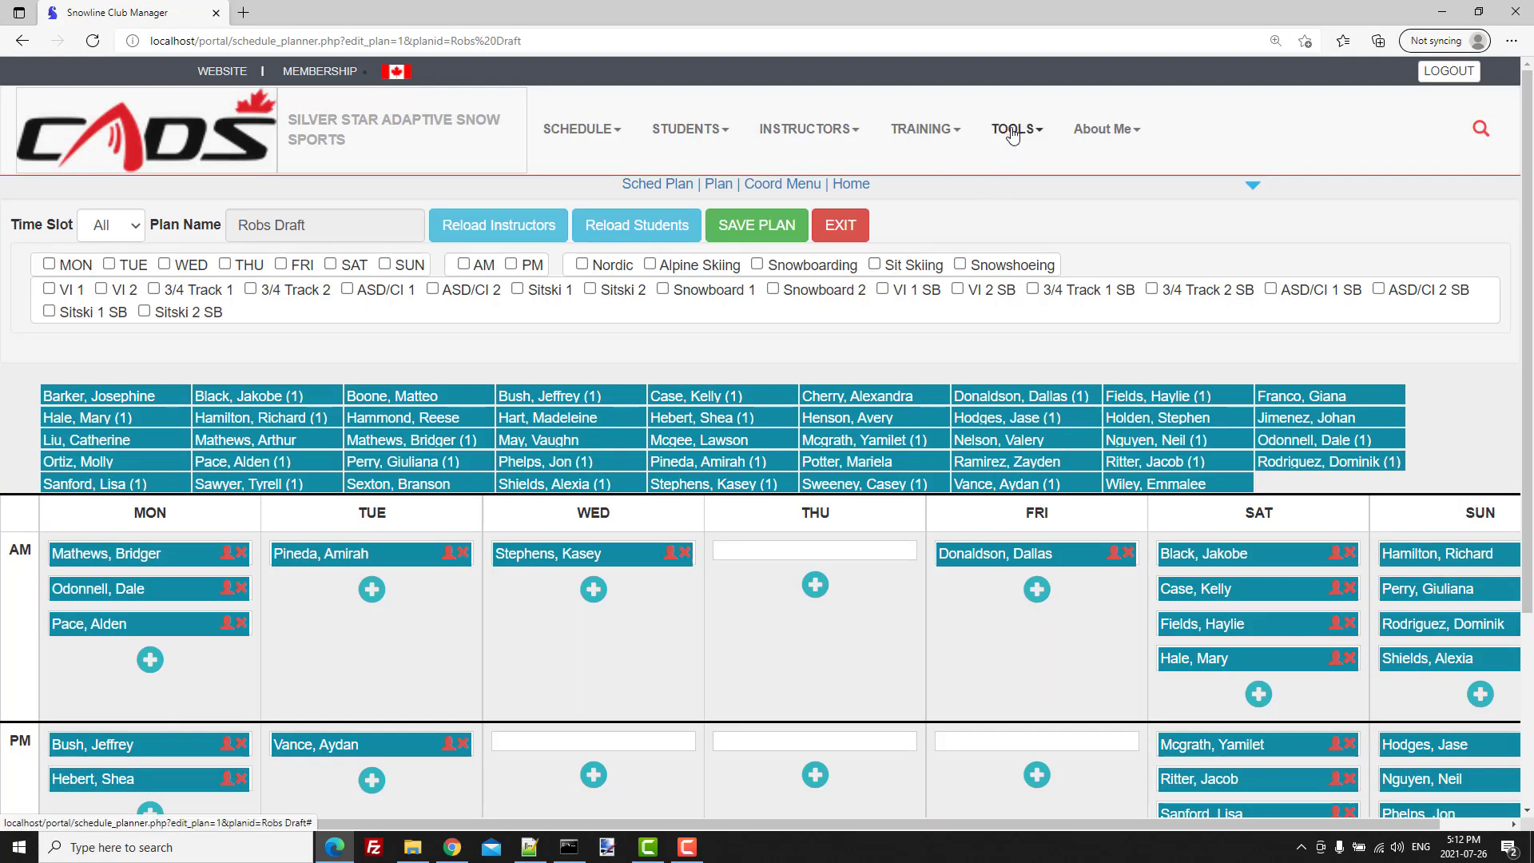
# Open the Club Configuration page from Club Setup in the club administration tools
pyautogui.click(1012, 135)
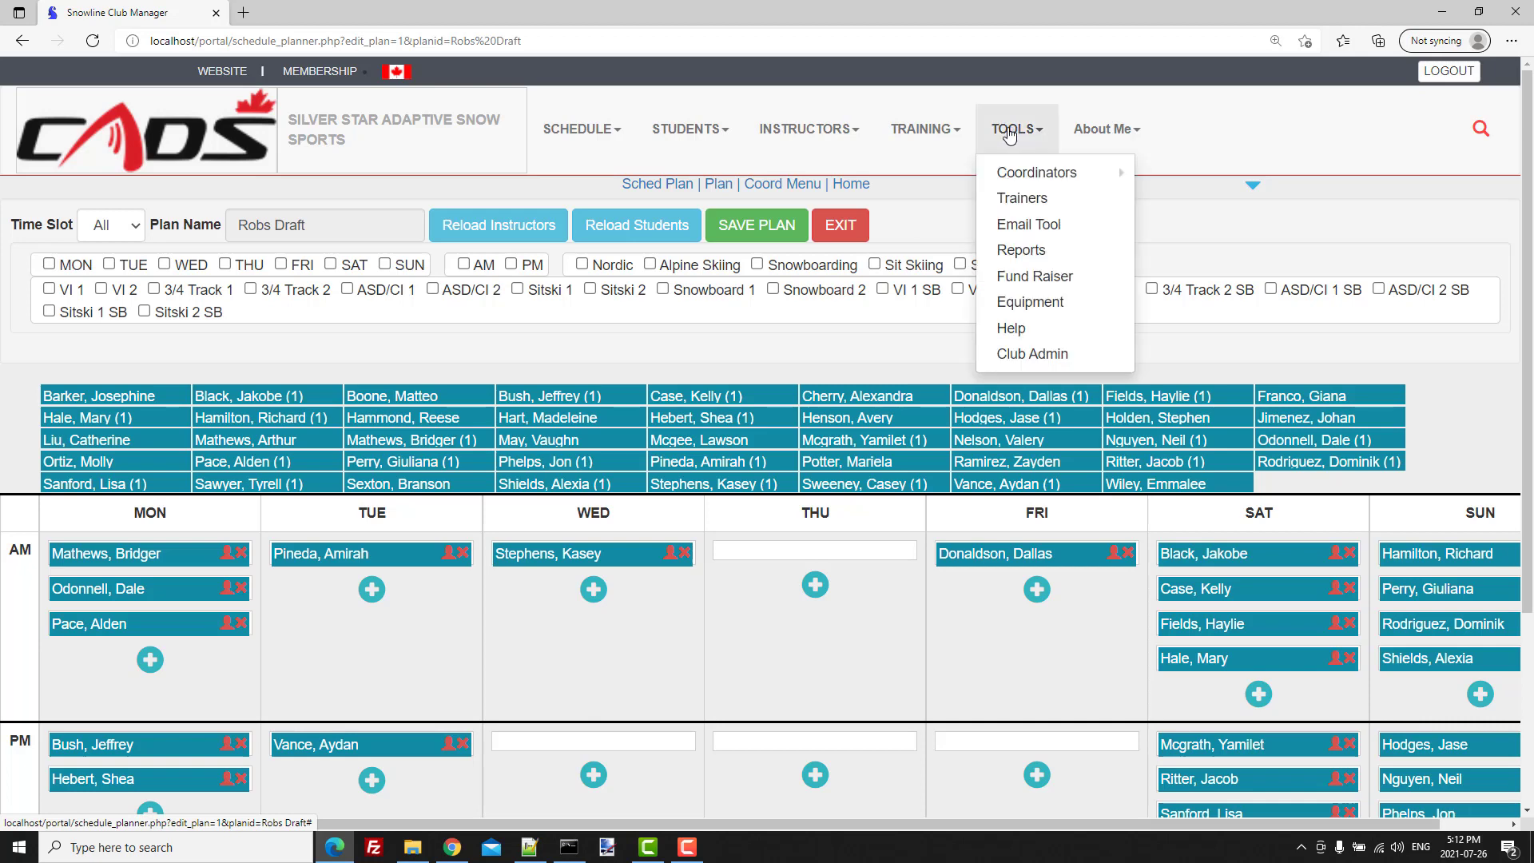
pyautogui.click(1011, 353)
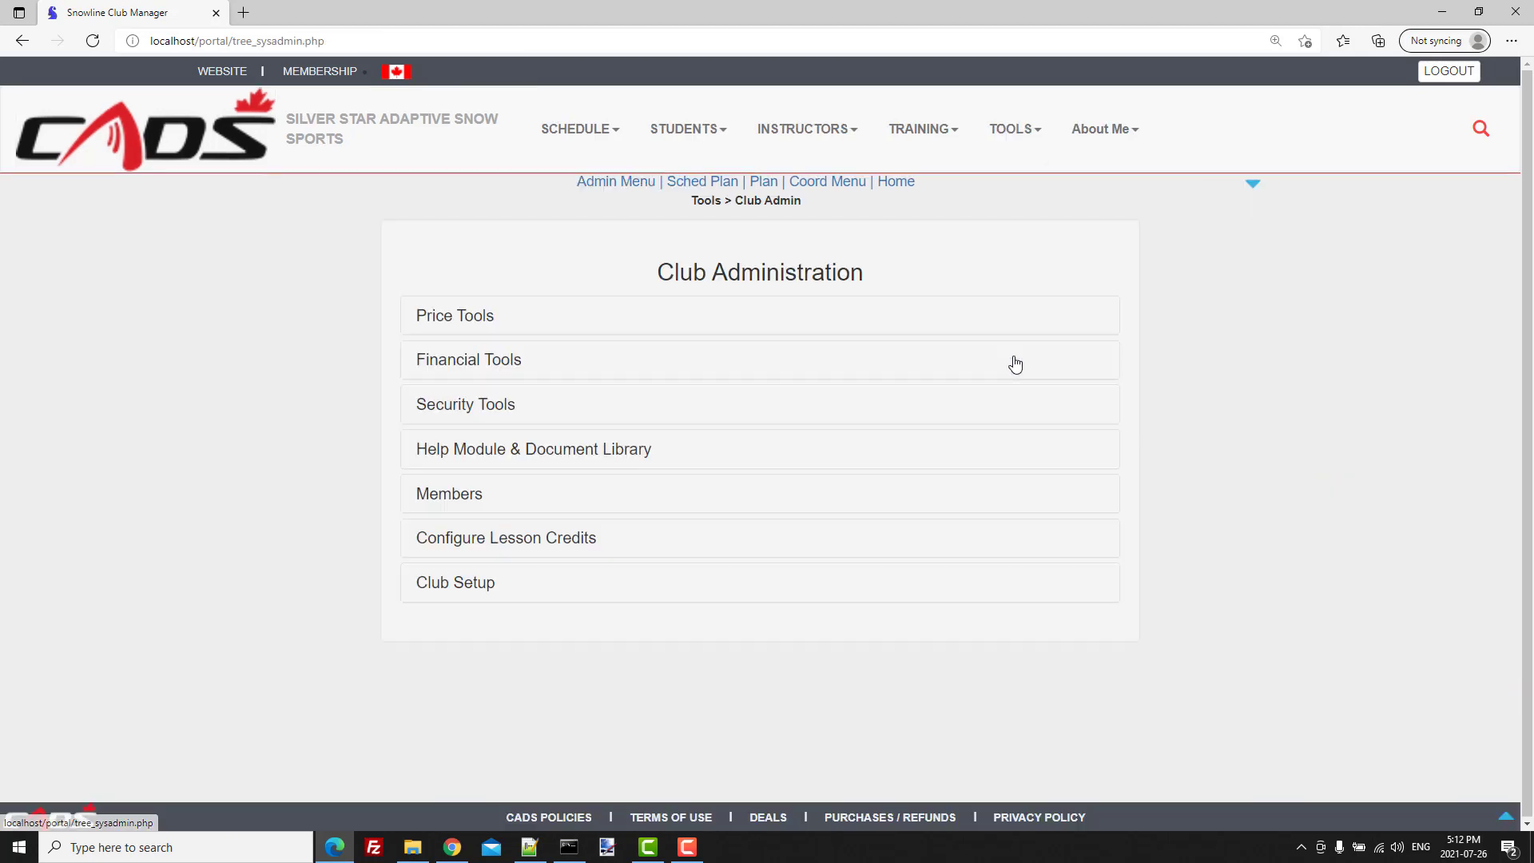
pyautogui.click(447, 586)
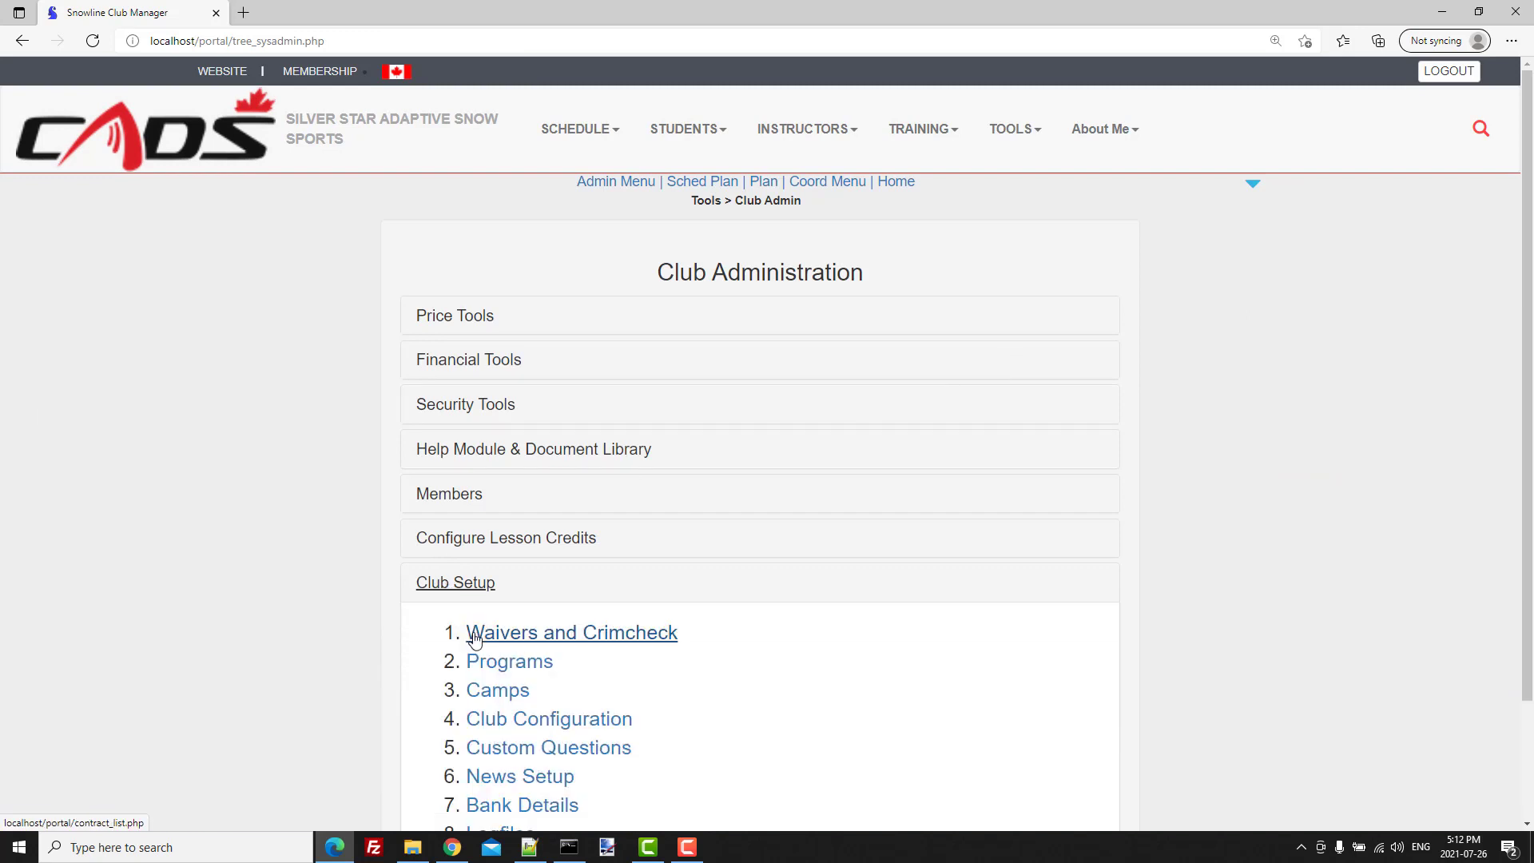
pyautogui.click(532, 723)
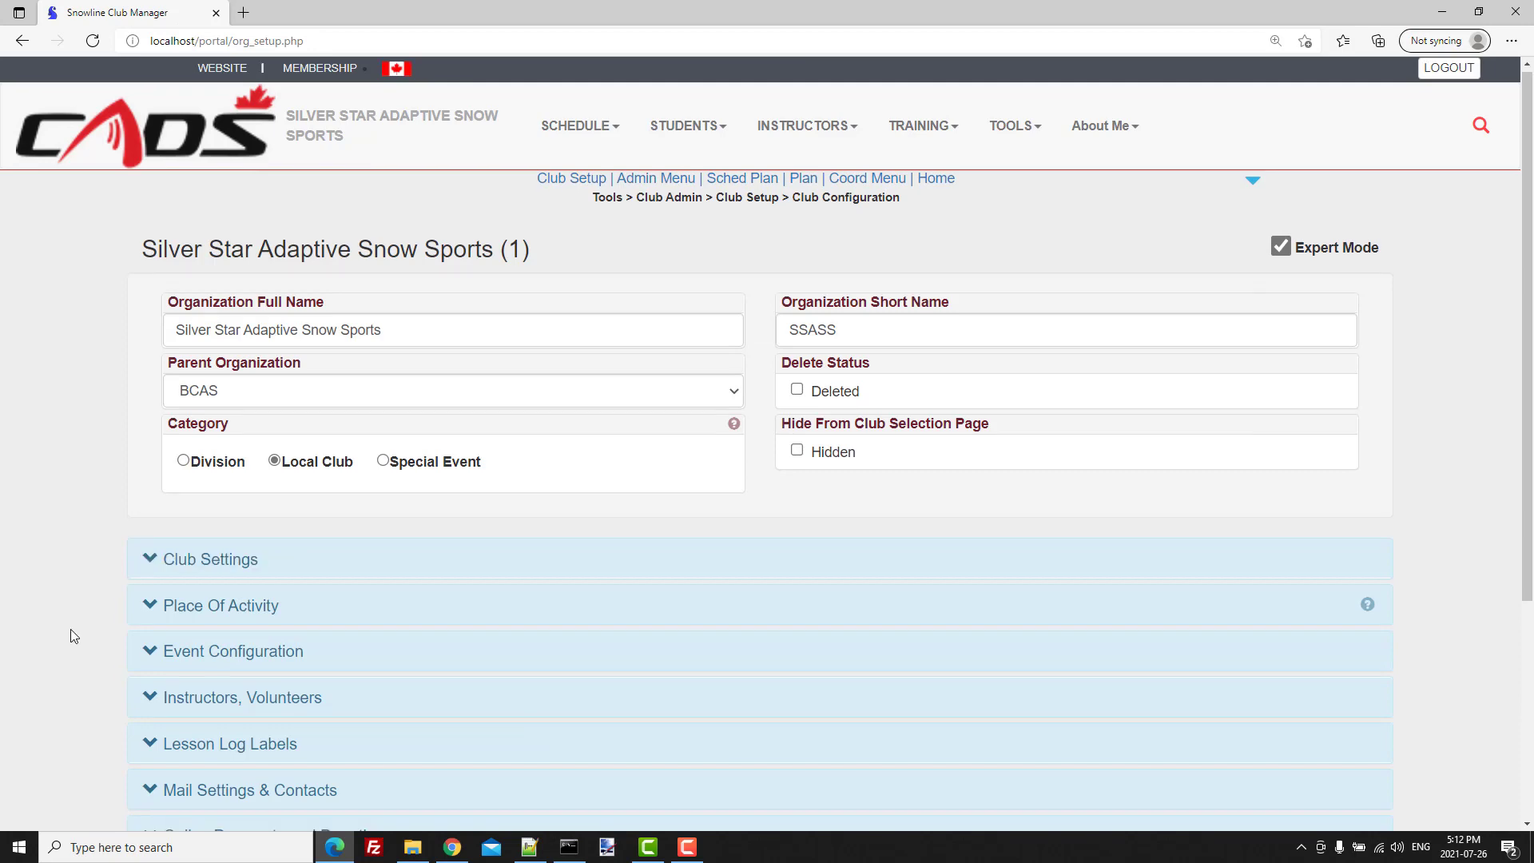
pyautogui.scroll(-4, 70, 630)
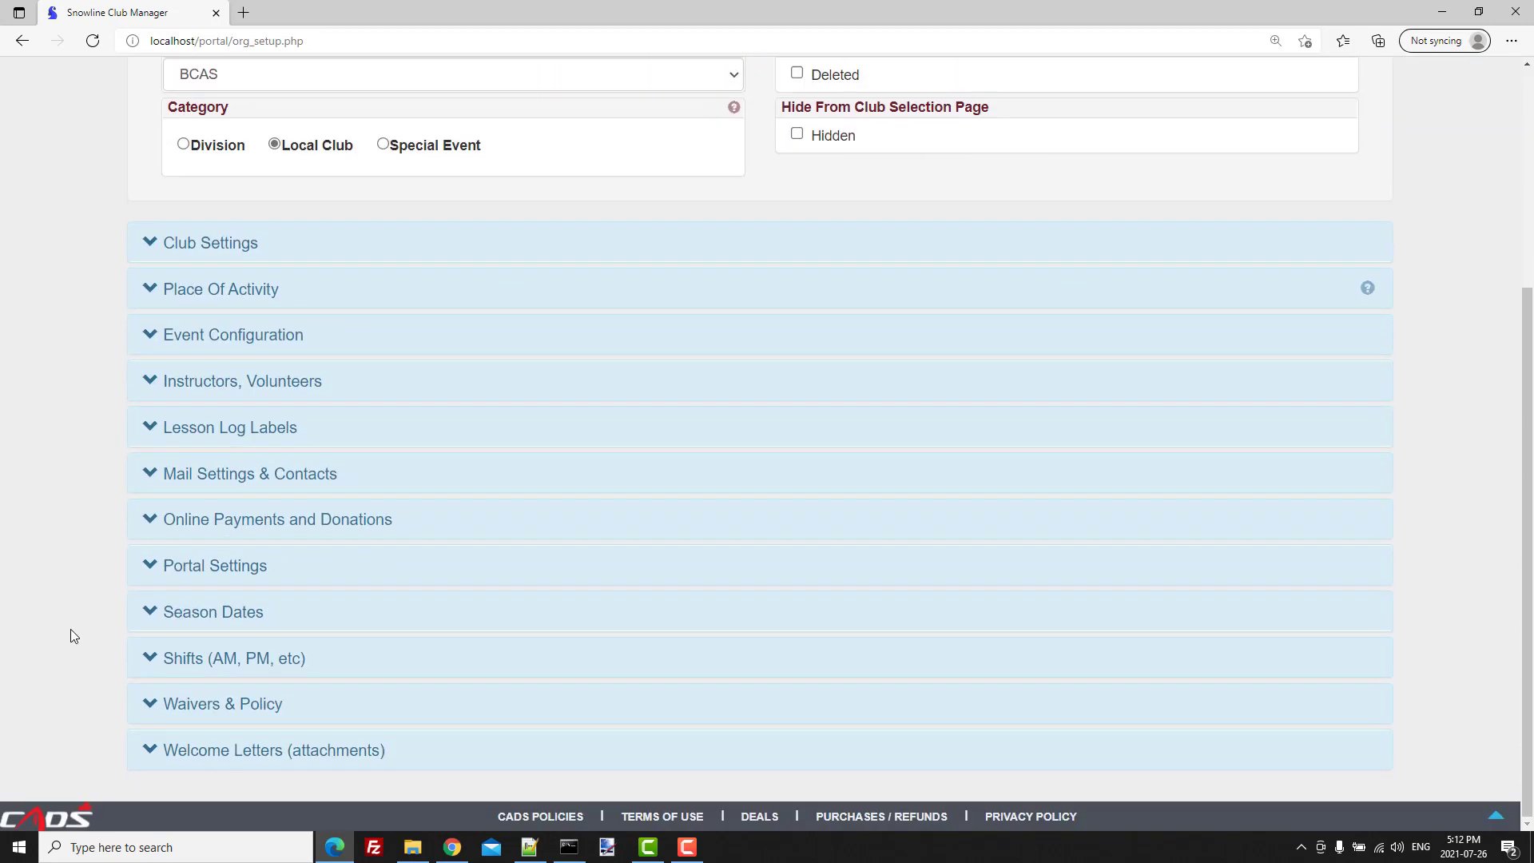
# Set the Annual Draft in the club's Portal Settings to "Robs Draft"
pyautogui.click(219, 570)
pyautogui.scroll(-6, 93, 616)
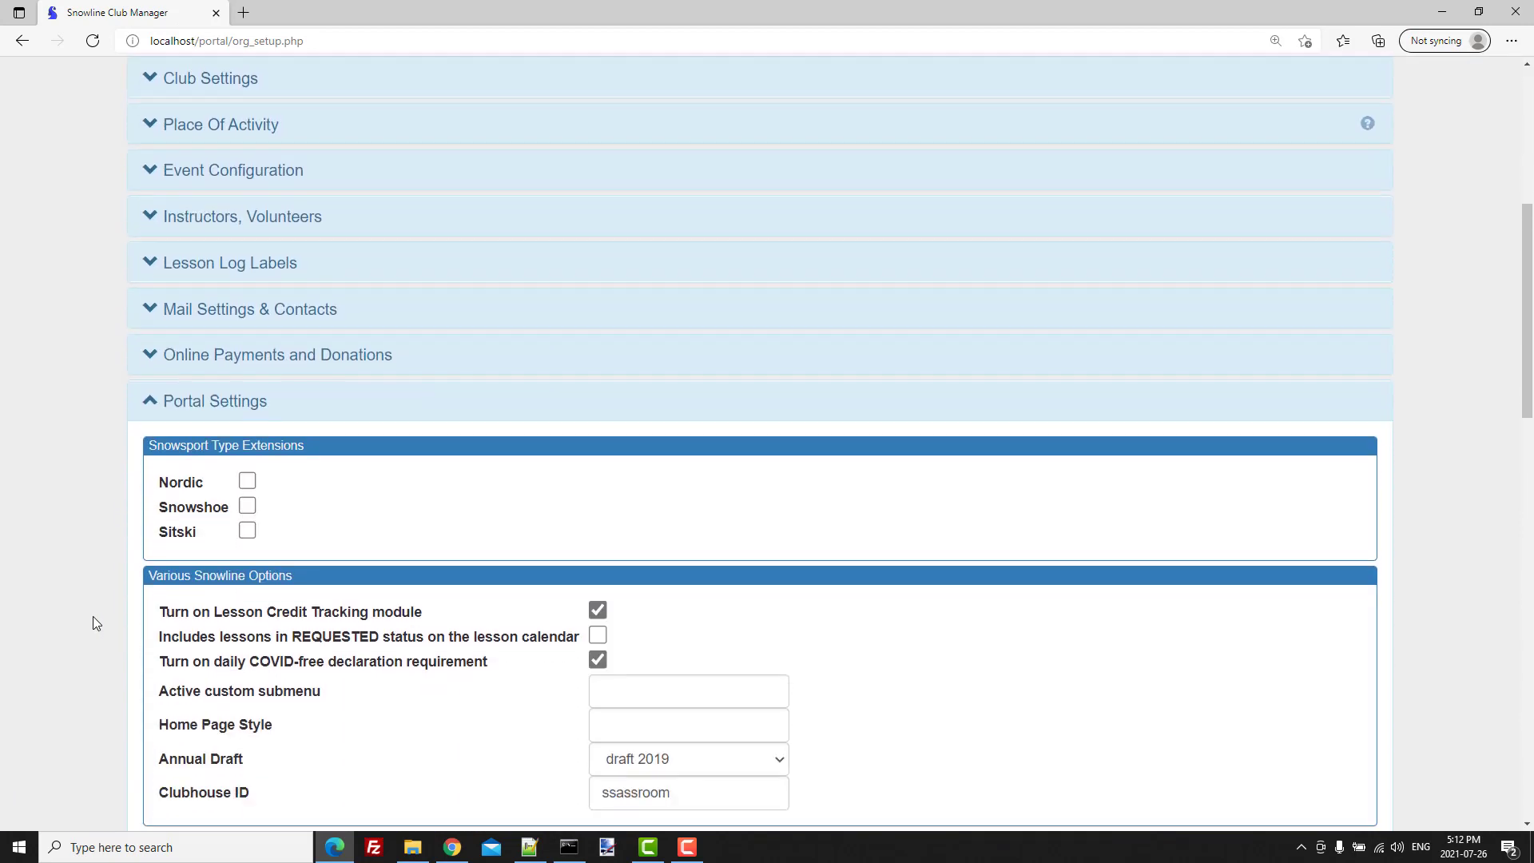
pyautogui.scroll(-1, 93, 615)
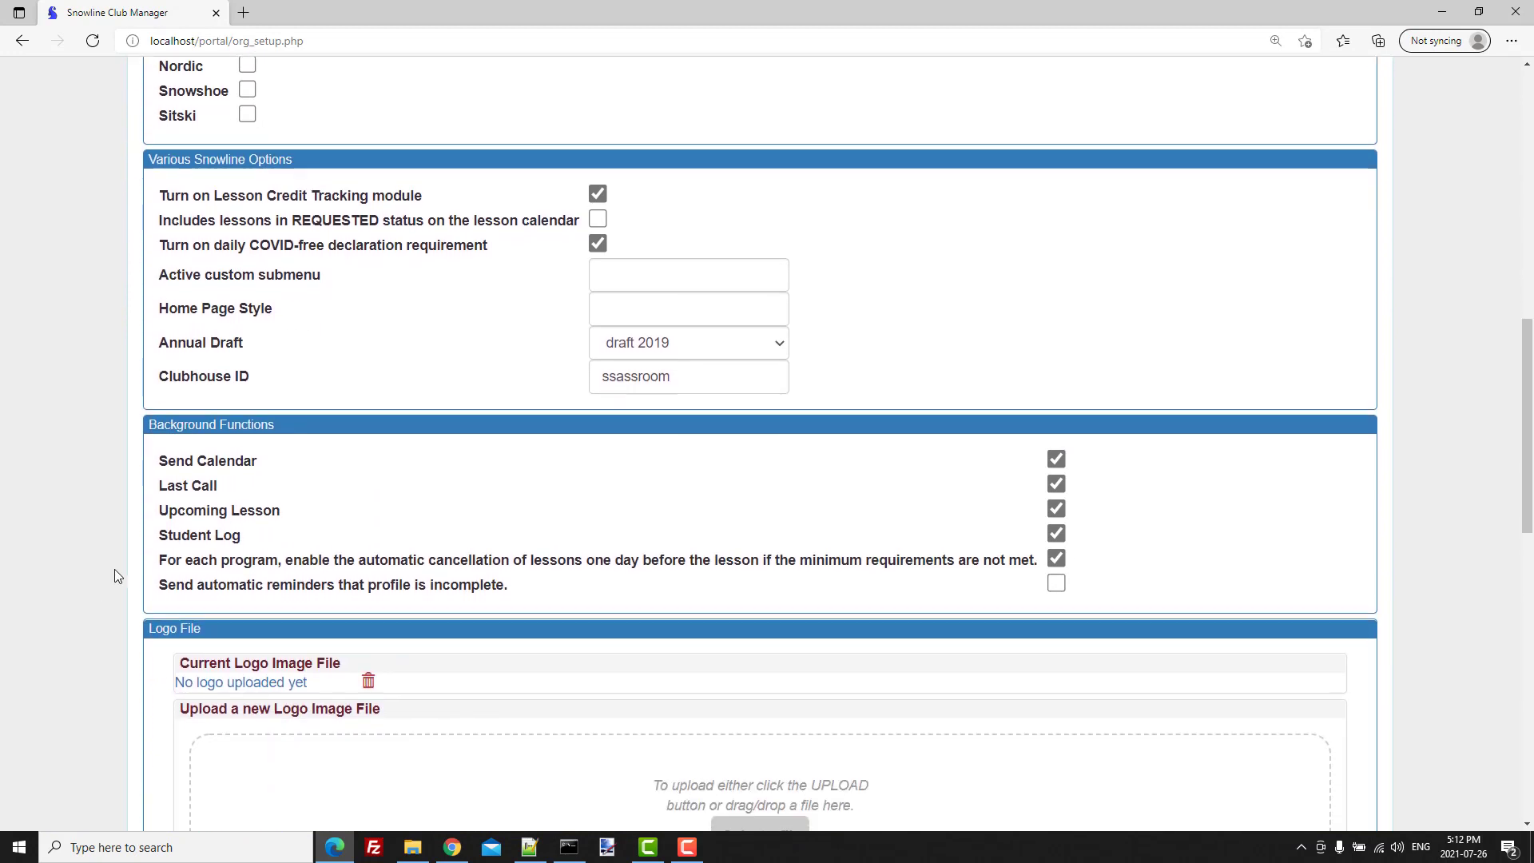
pyautogui.click(783, 345)
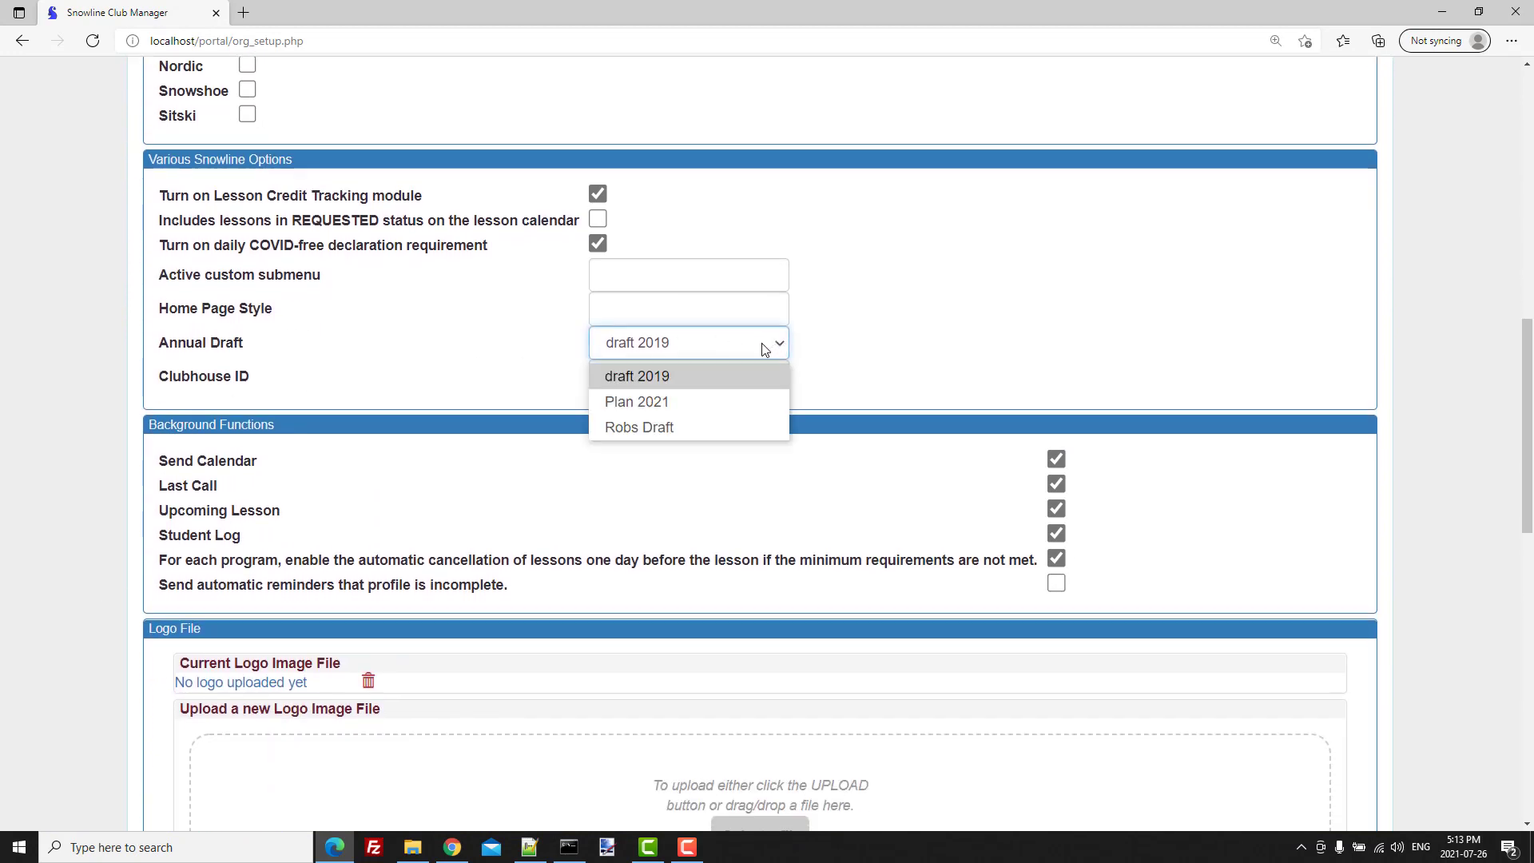
pyautogui.click(644, 430)
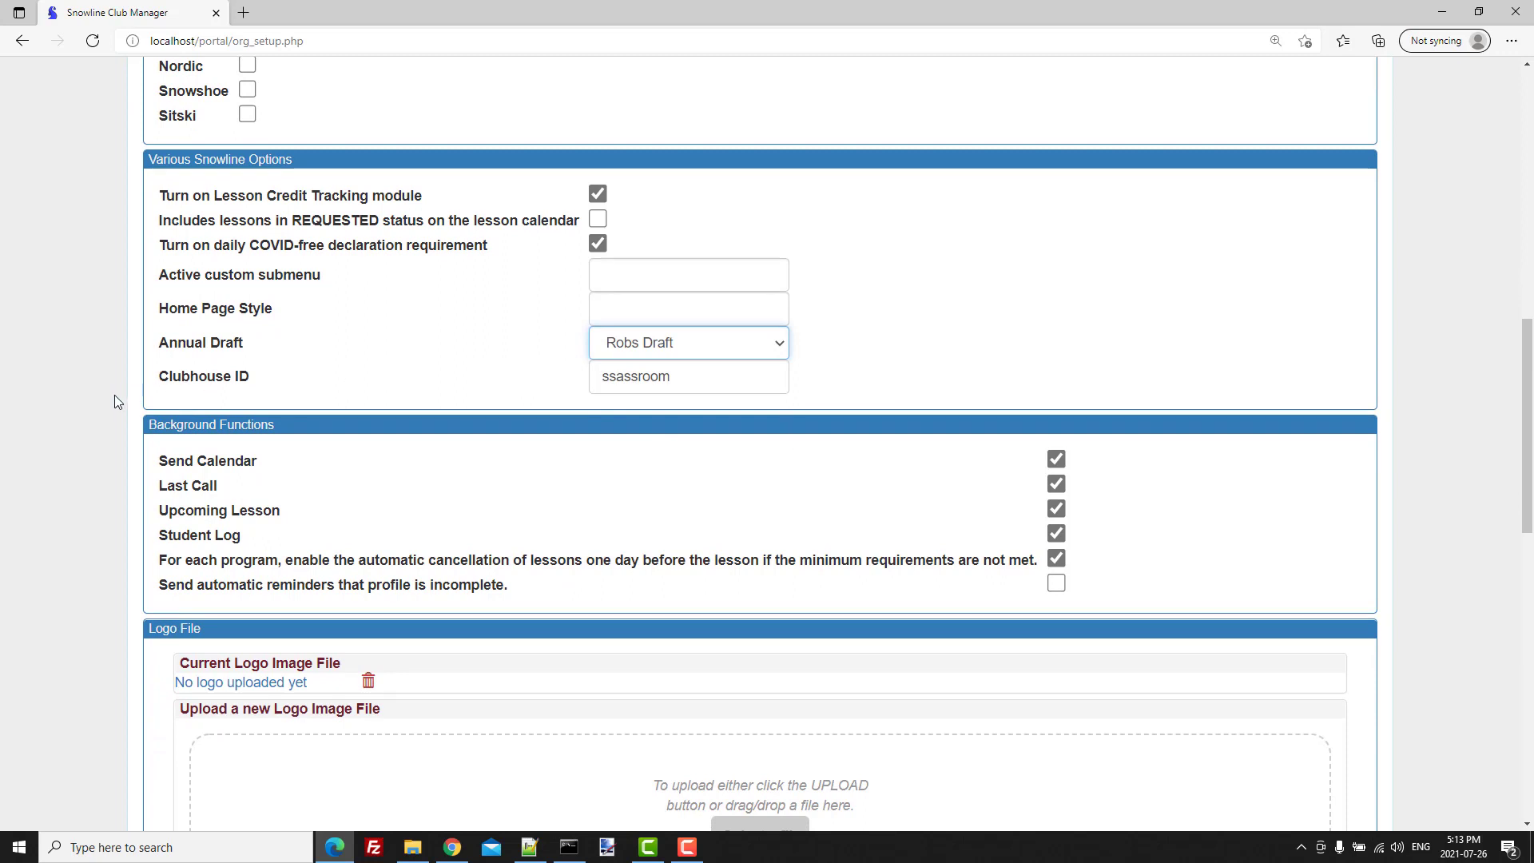
pyautogui.scroll(3, 113, 394)
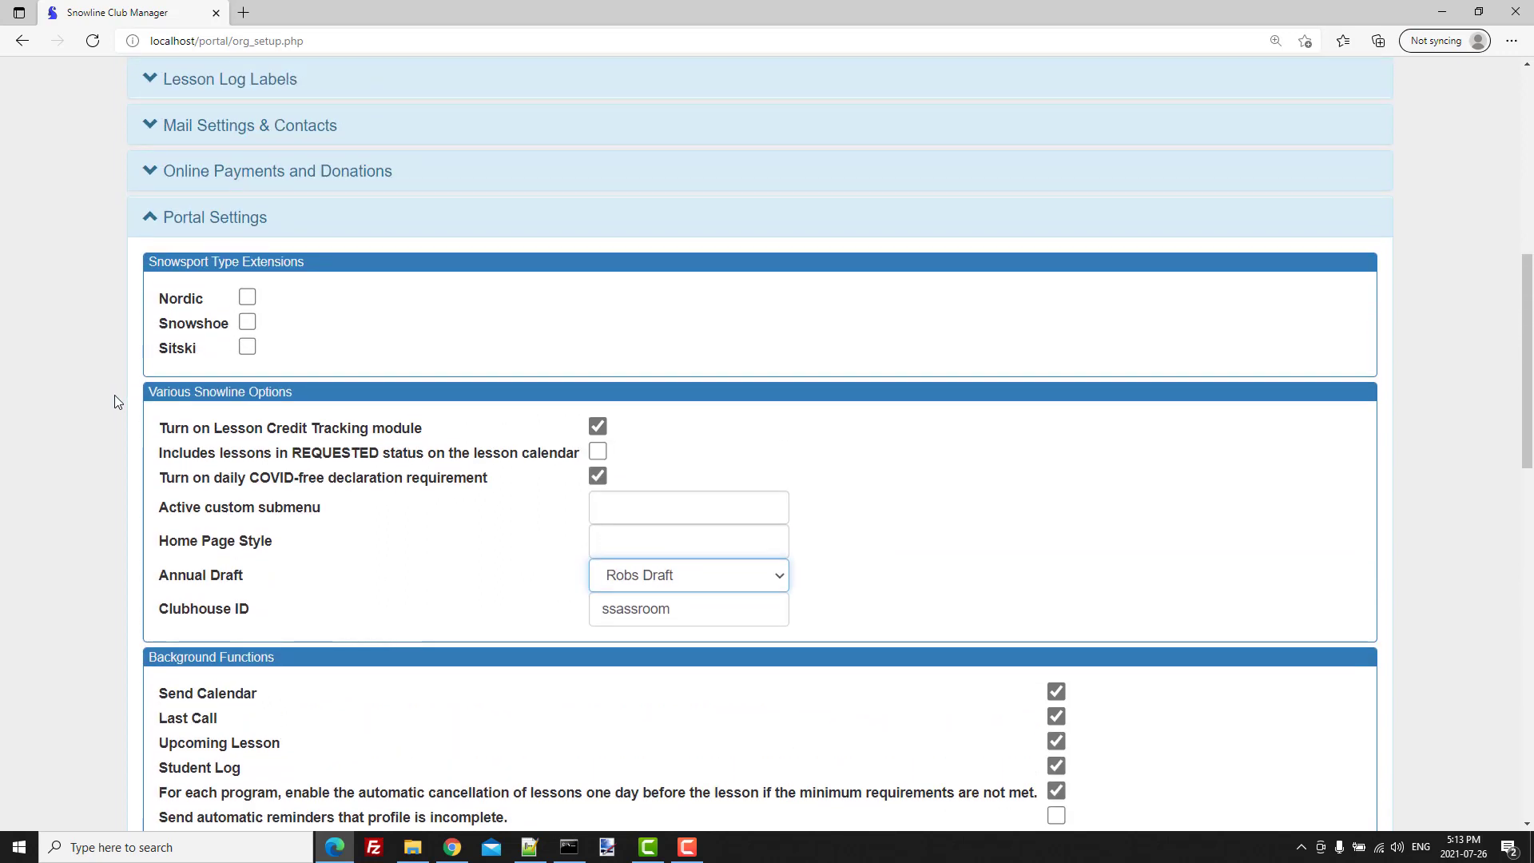
pyautogui.scroll(6, 114, 394)
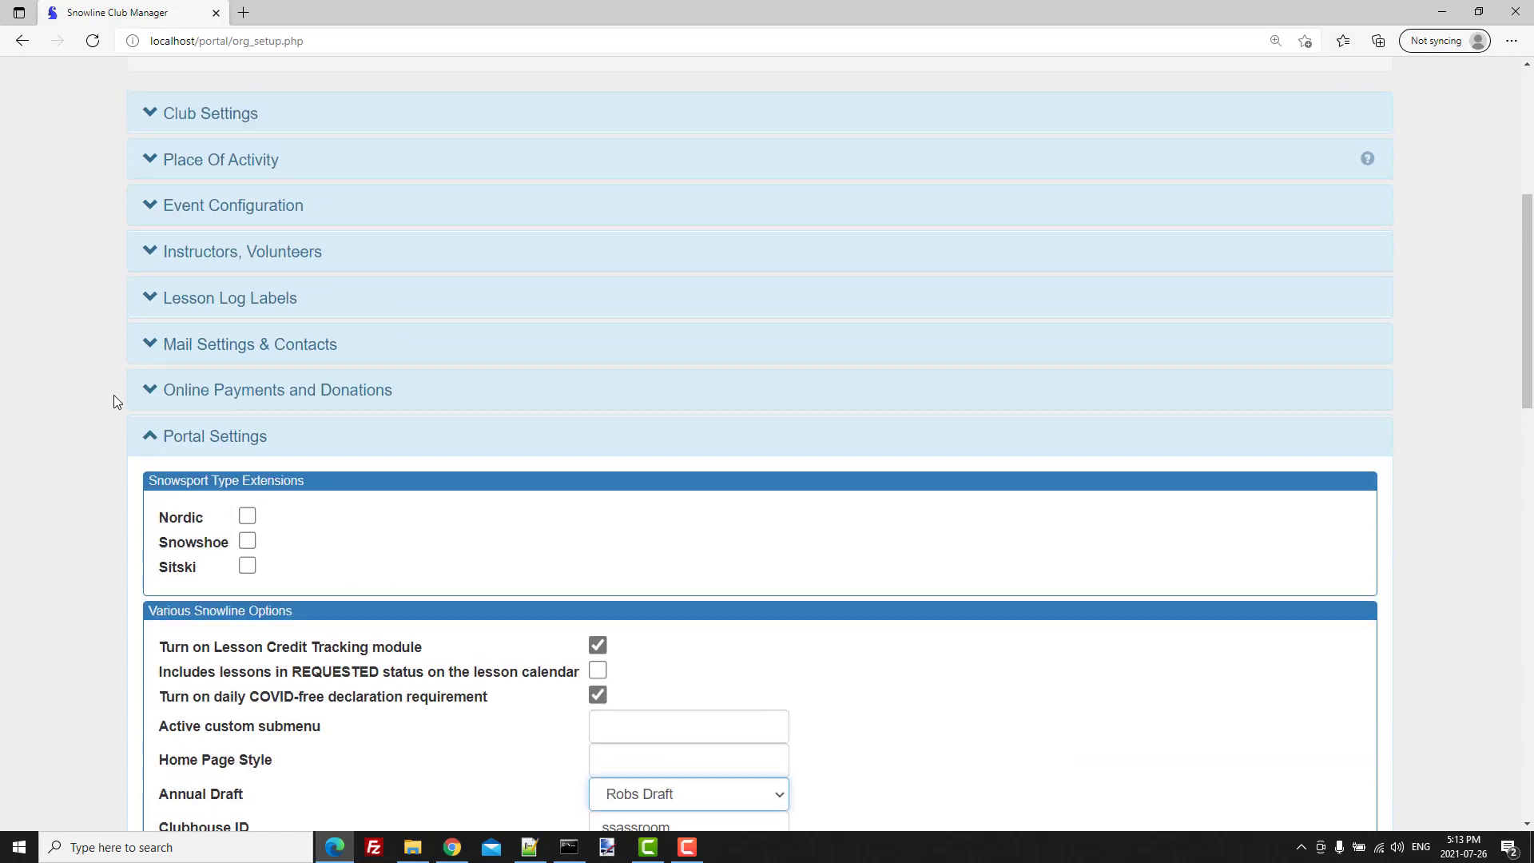
pyautogui.scroll(3, 114, 394)
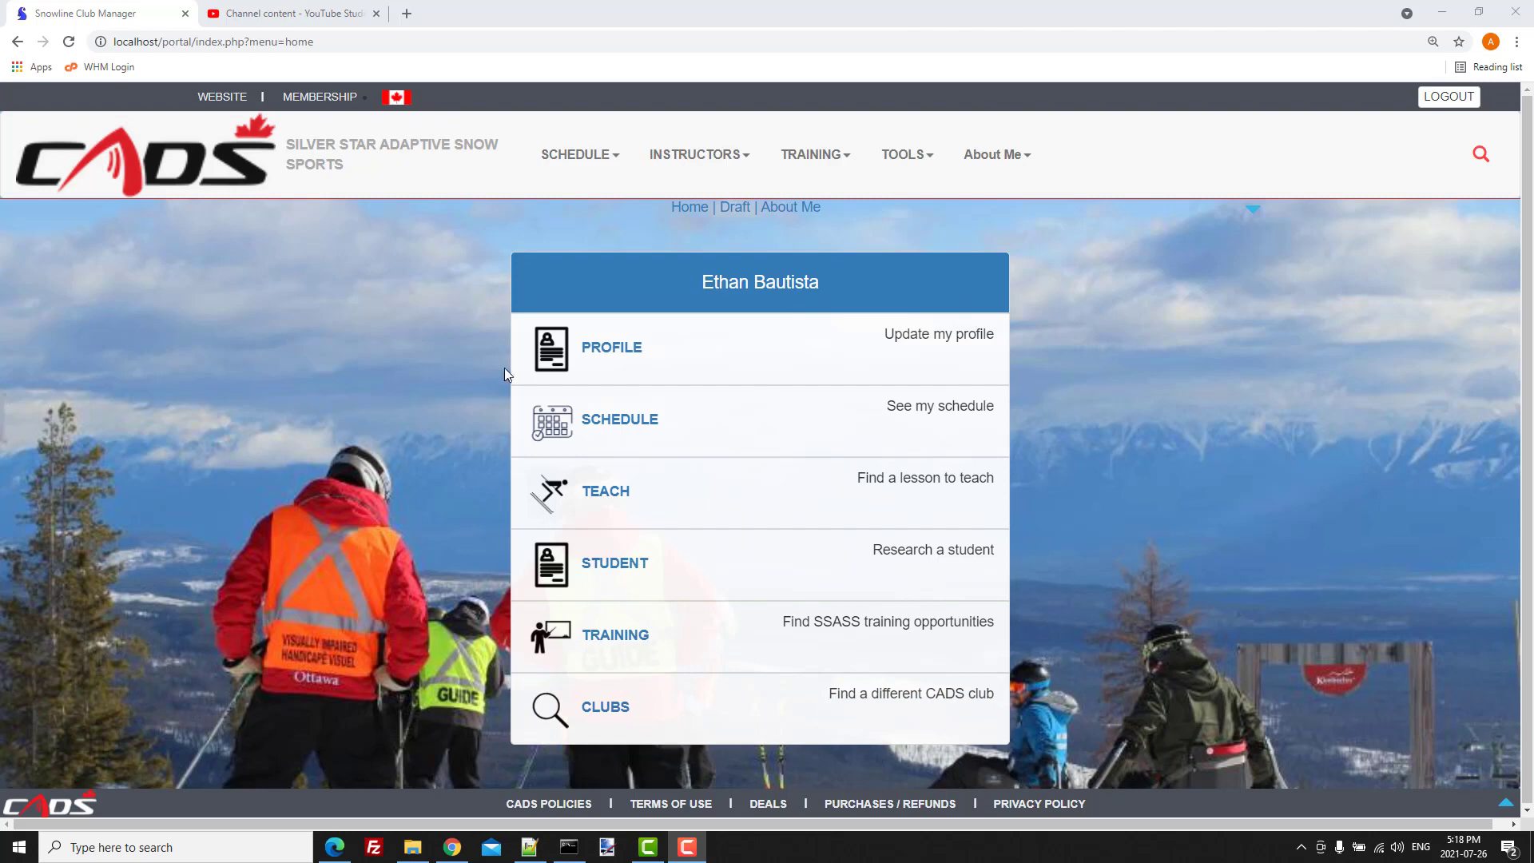
# In the instructor's Chrome session, open the Robs Draft page for instructors and look over its student list
pyautogui.click(693, 160)
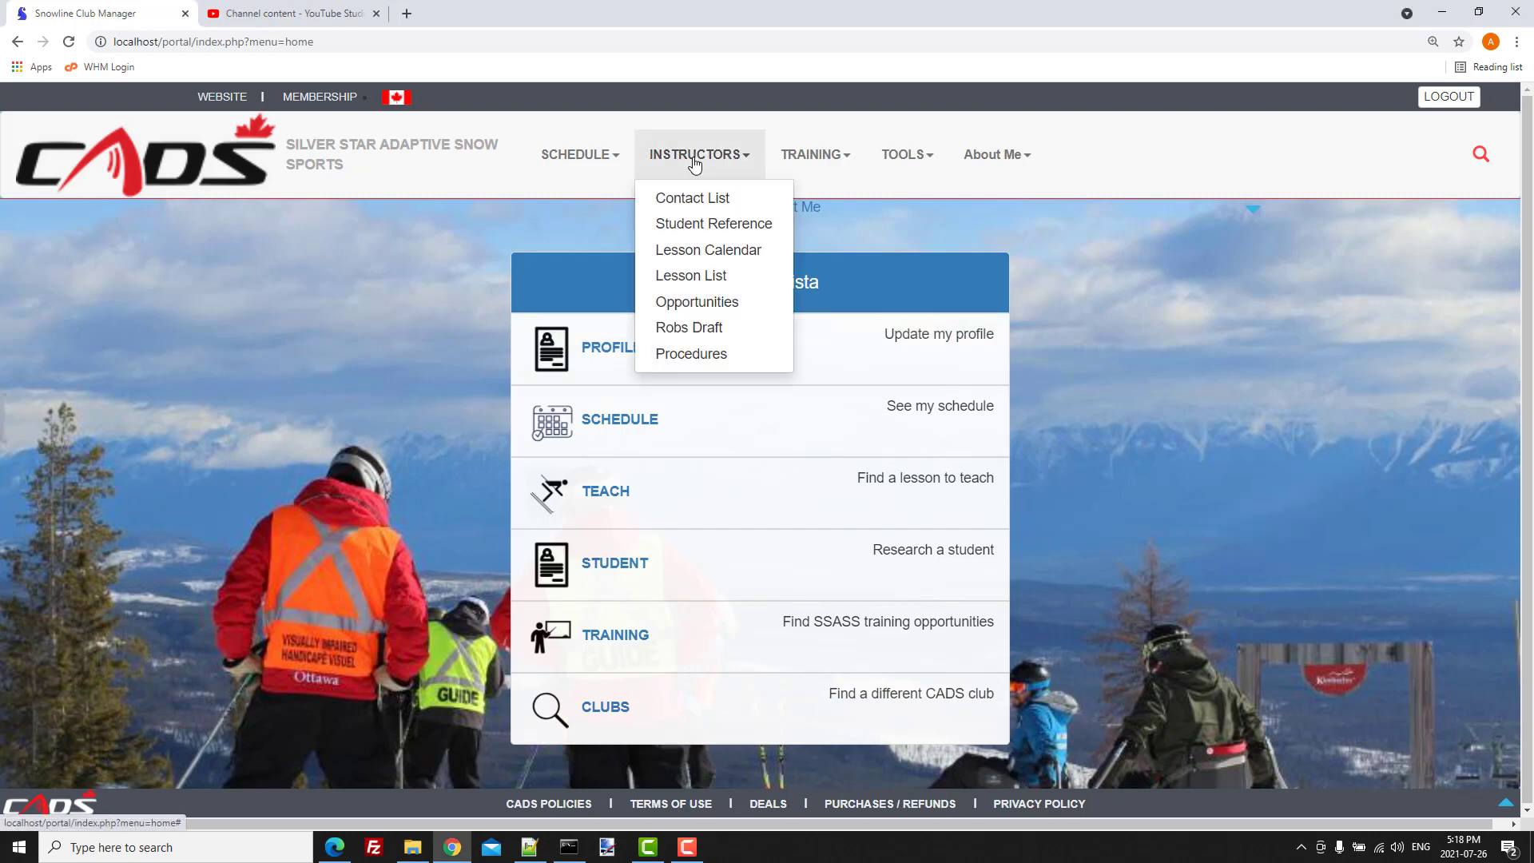
pyautogui.click(711, 332)
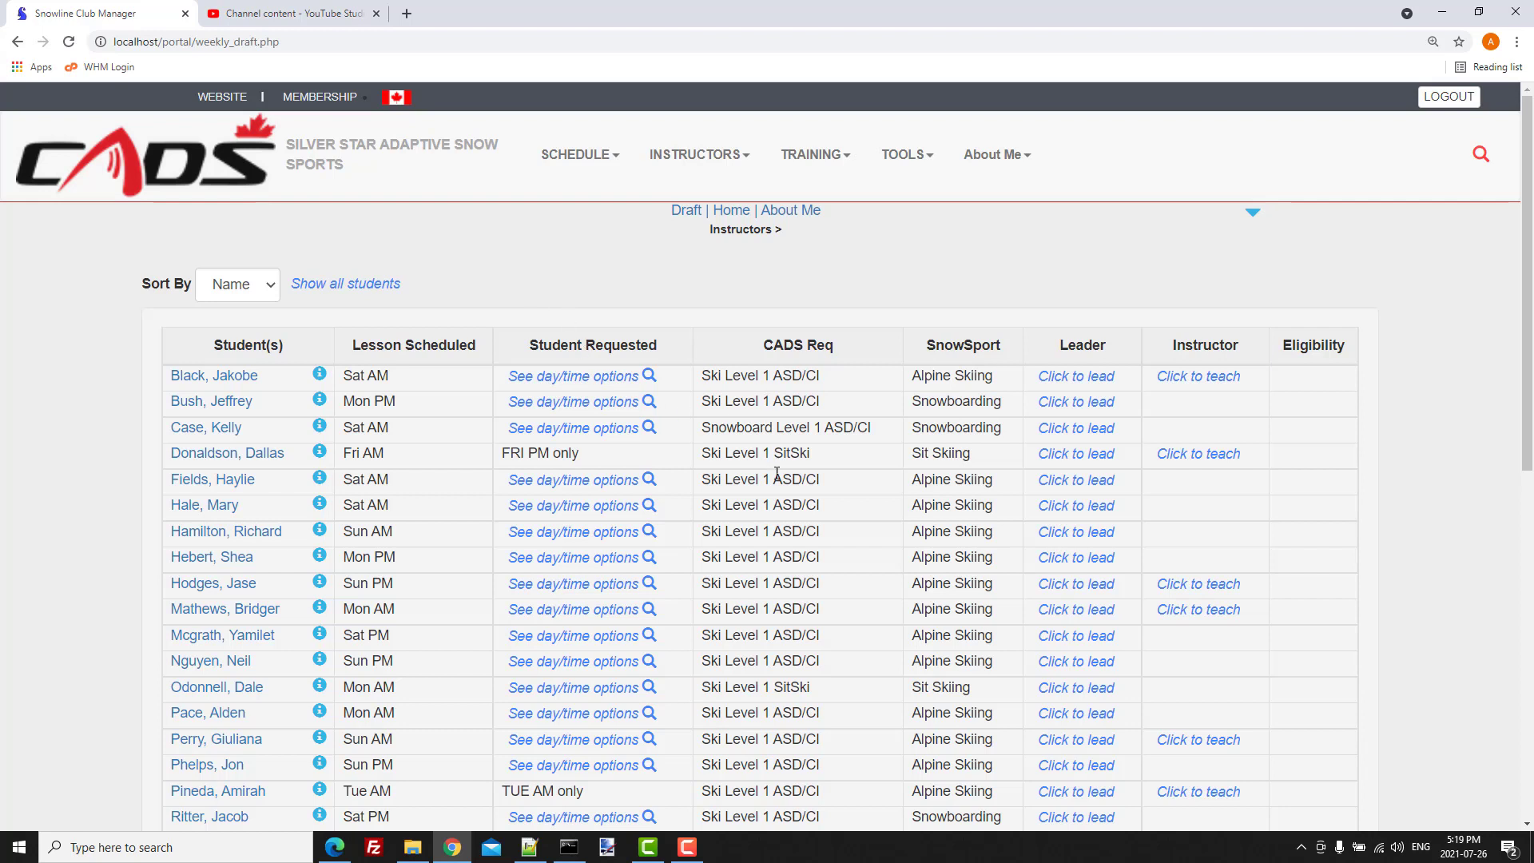
pyautogui.scroll(-3, 779, 523)
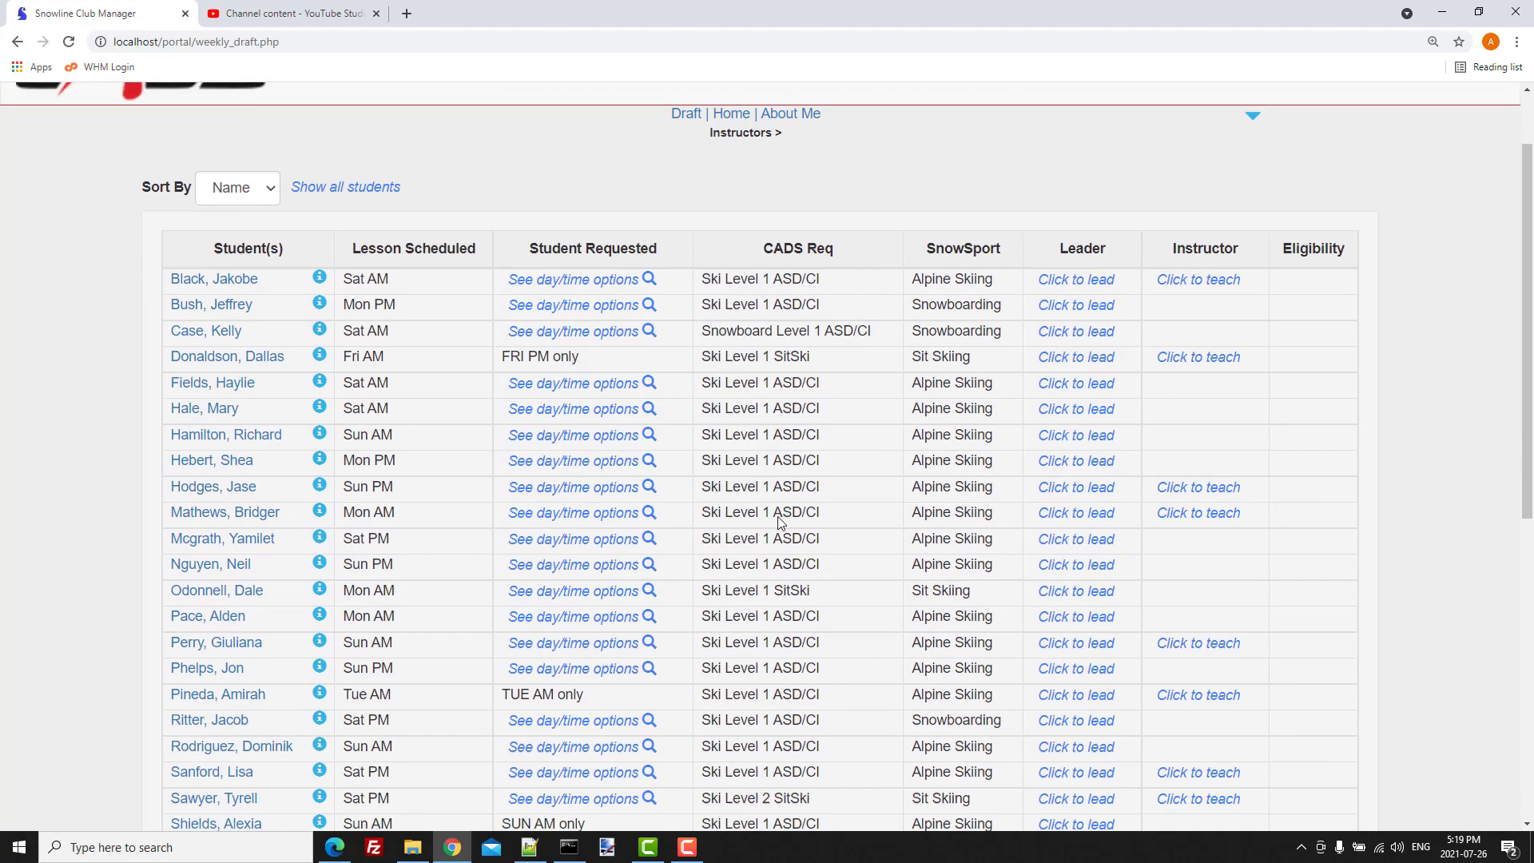
pyautogui.scroll(2, 381, 244)
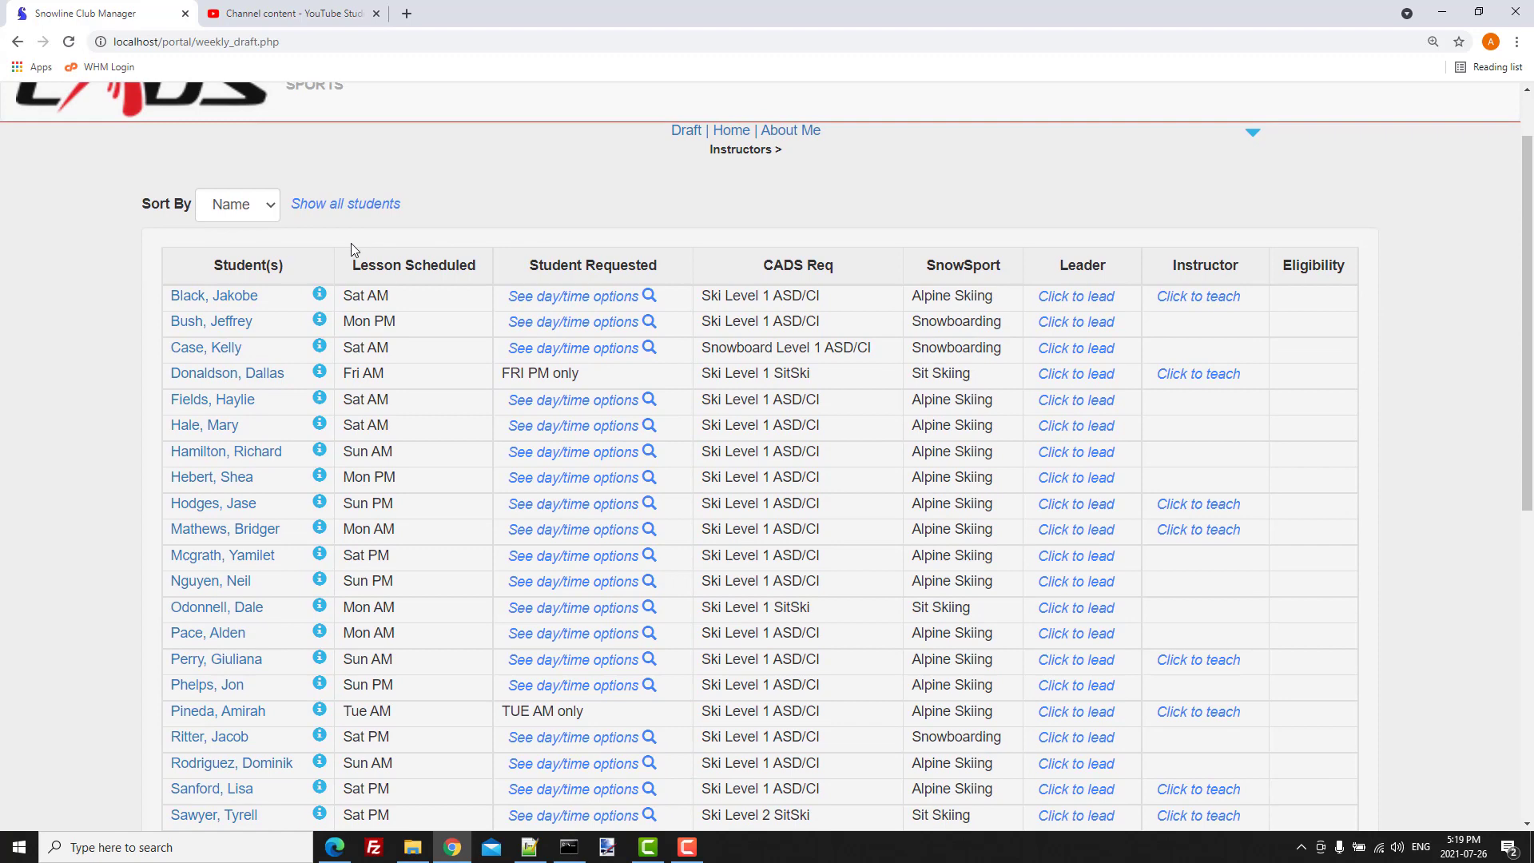
# View the information sheet of the student requiring Snowboard Level 1 ASD/CI, read through it and close it
pyautogui.click(319, 349)
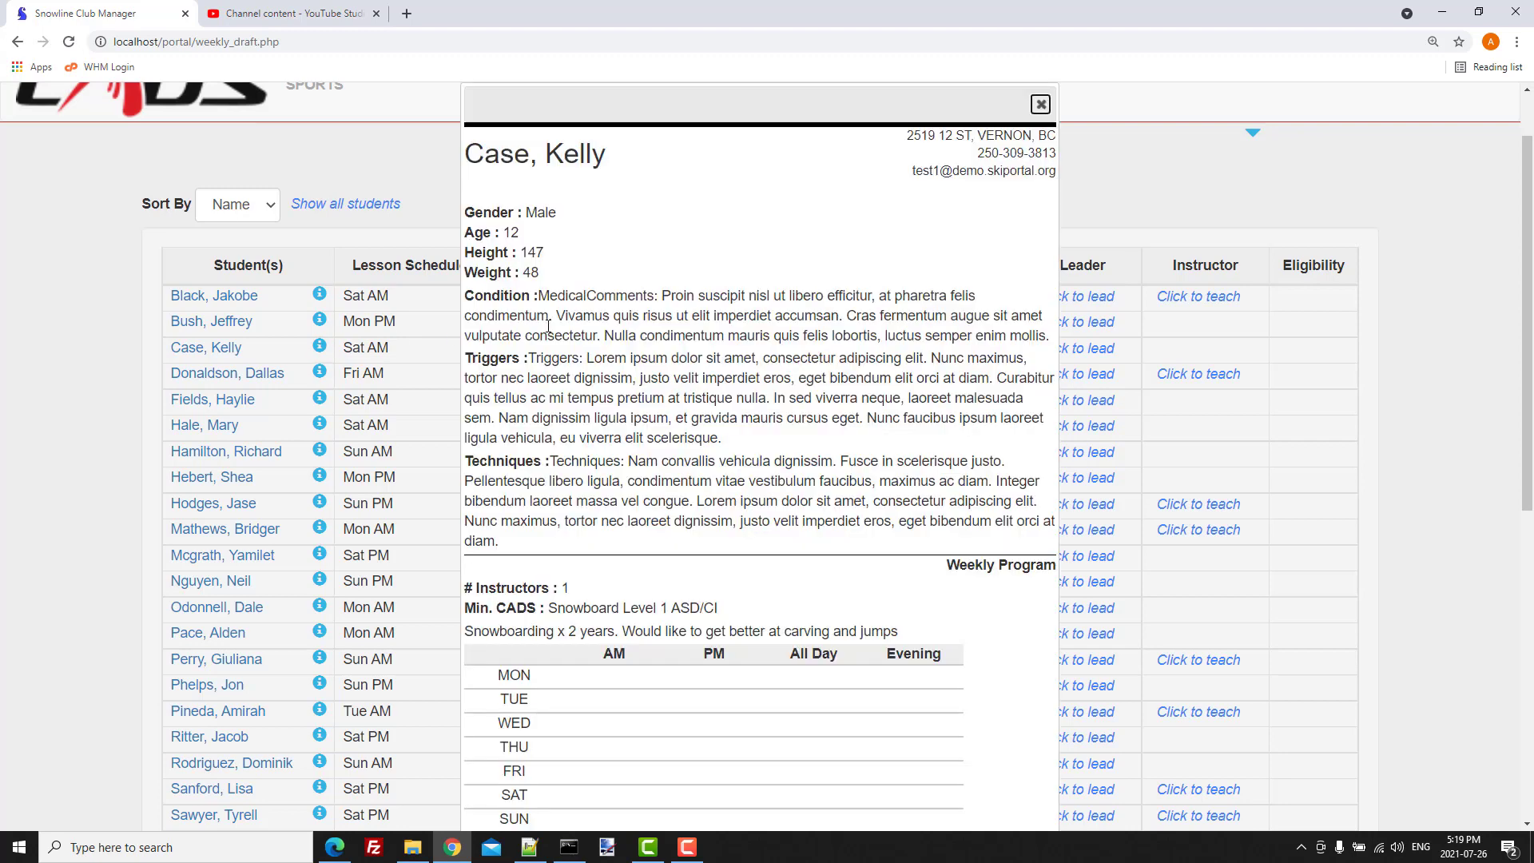
pyautogui.scroll(-5, 715, 479)
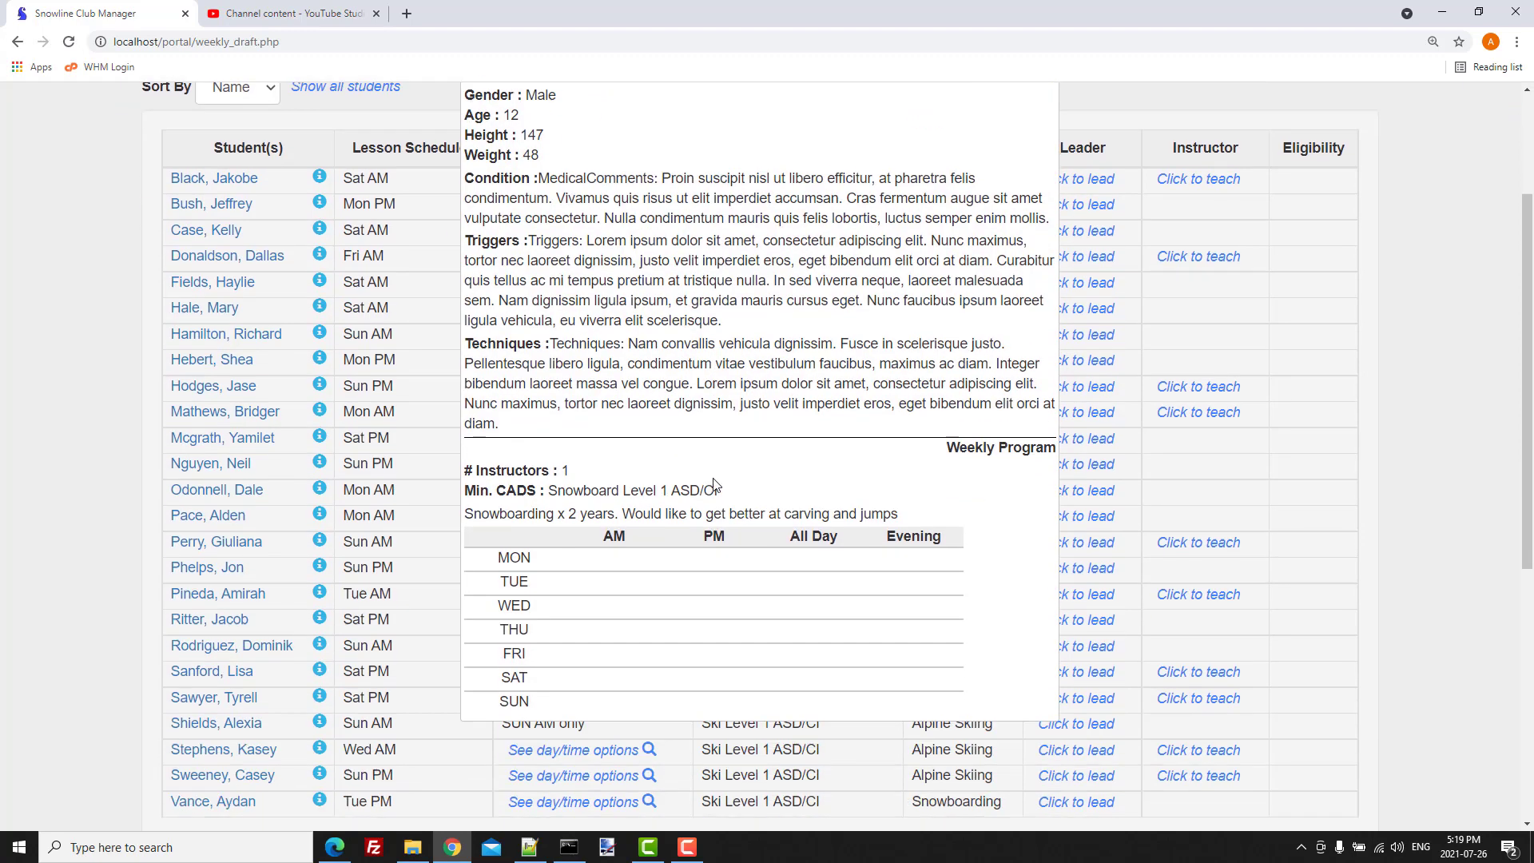
pyautogui.scroll(4, 716, 485)
pyautogui.scroll(1, 715, 485)
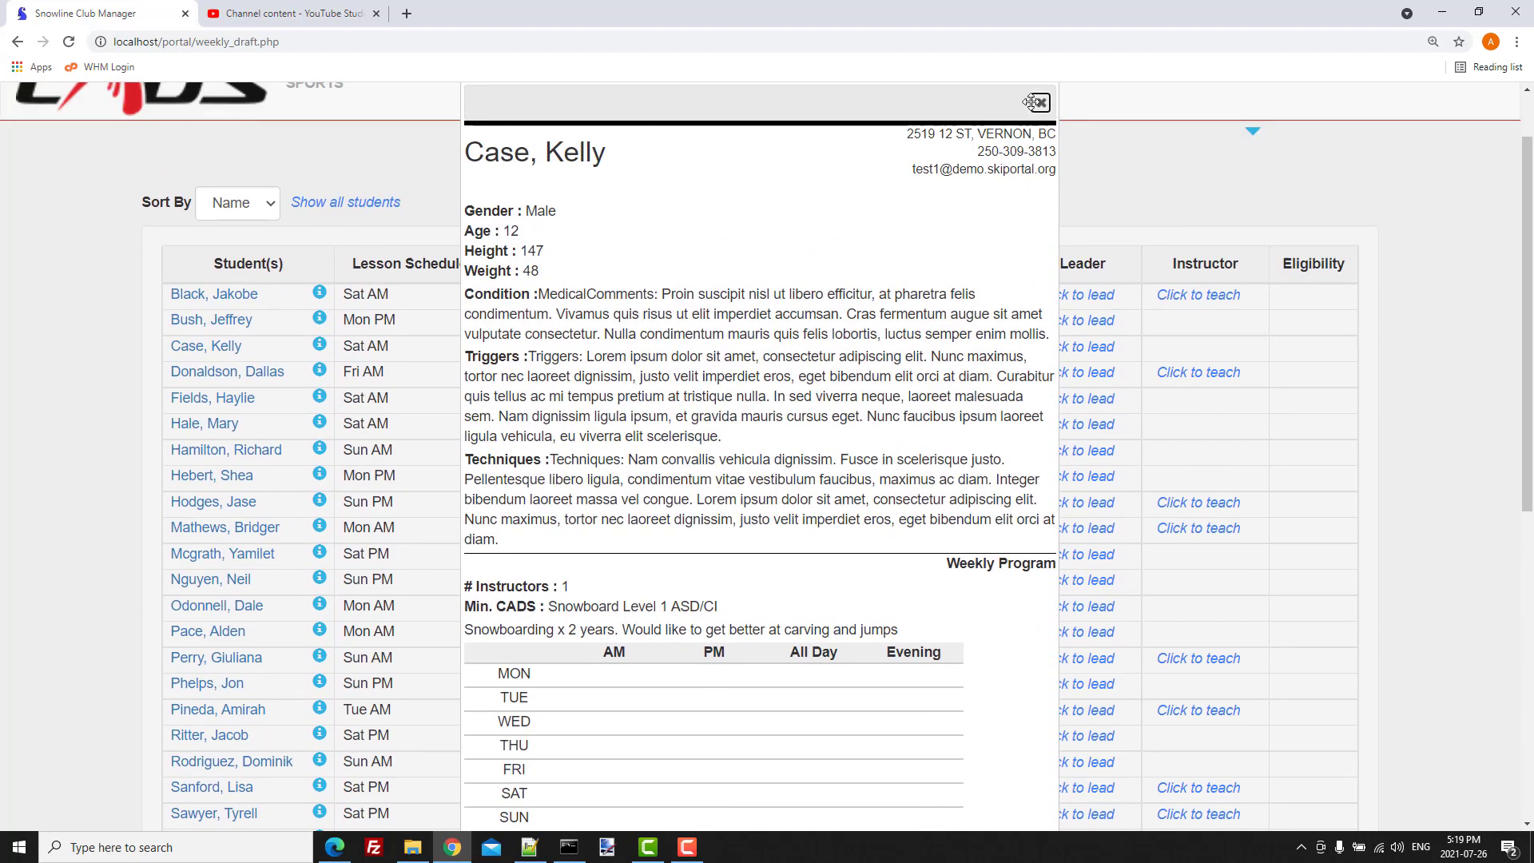
pyautogui.click(1036, 108)
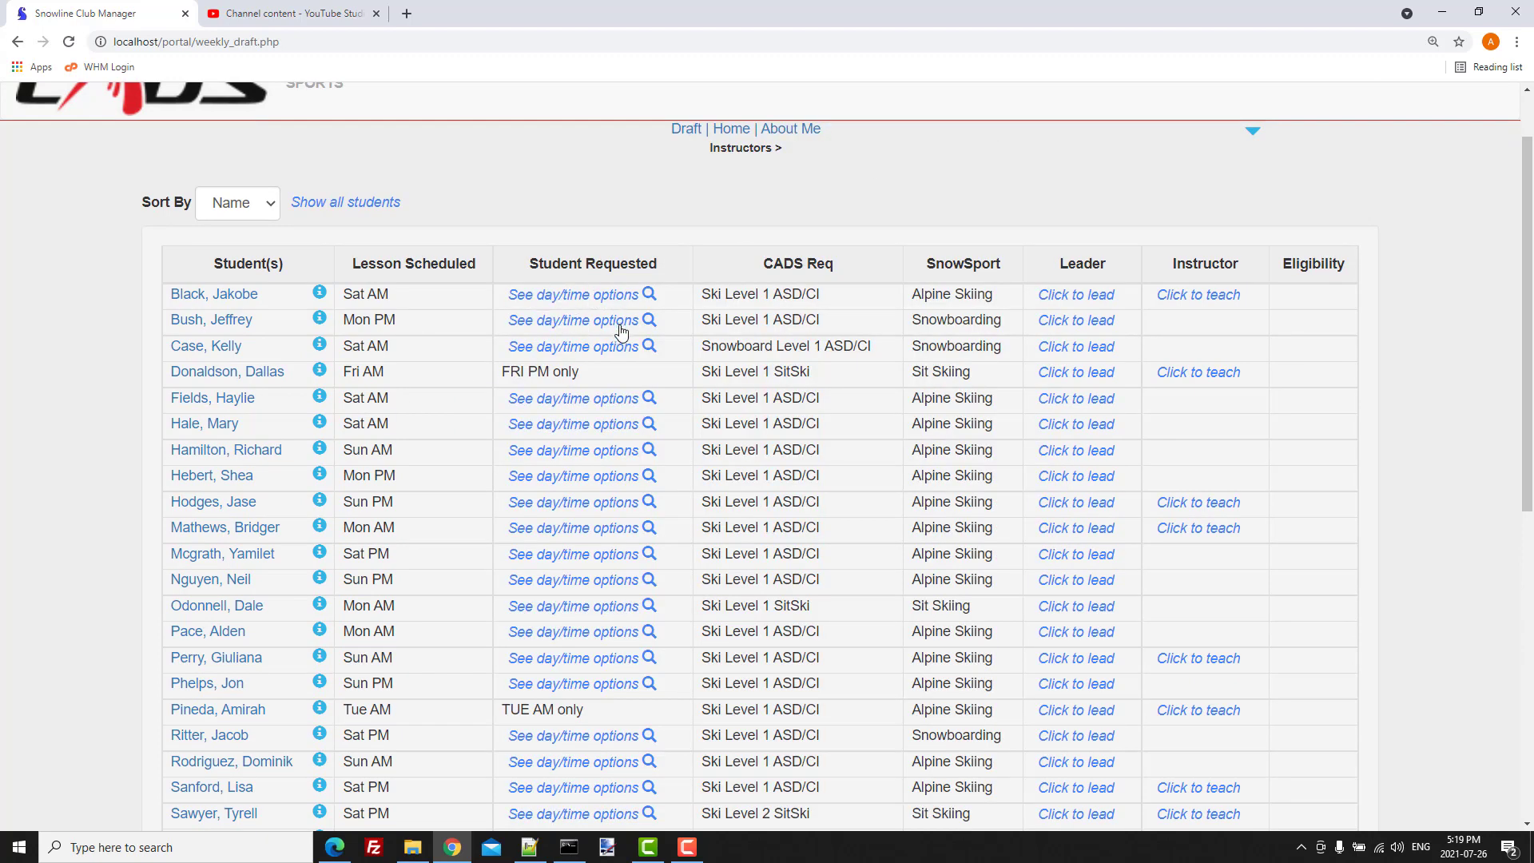
# Sign up as leader for the first listed student and set that lesson's day and time to Sunday AM
pyautogui.click(591, 299)
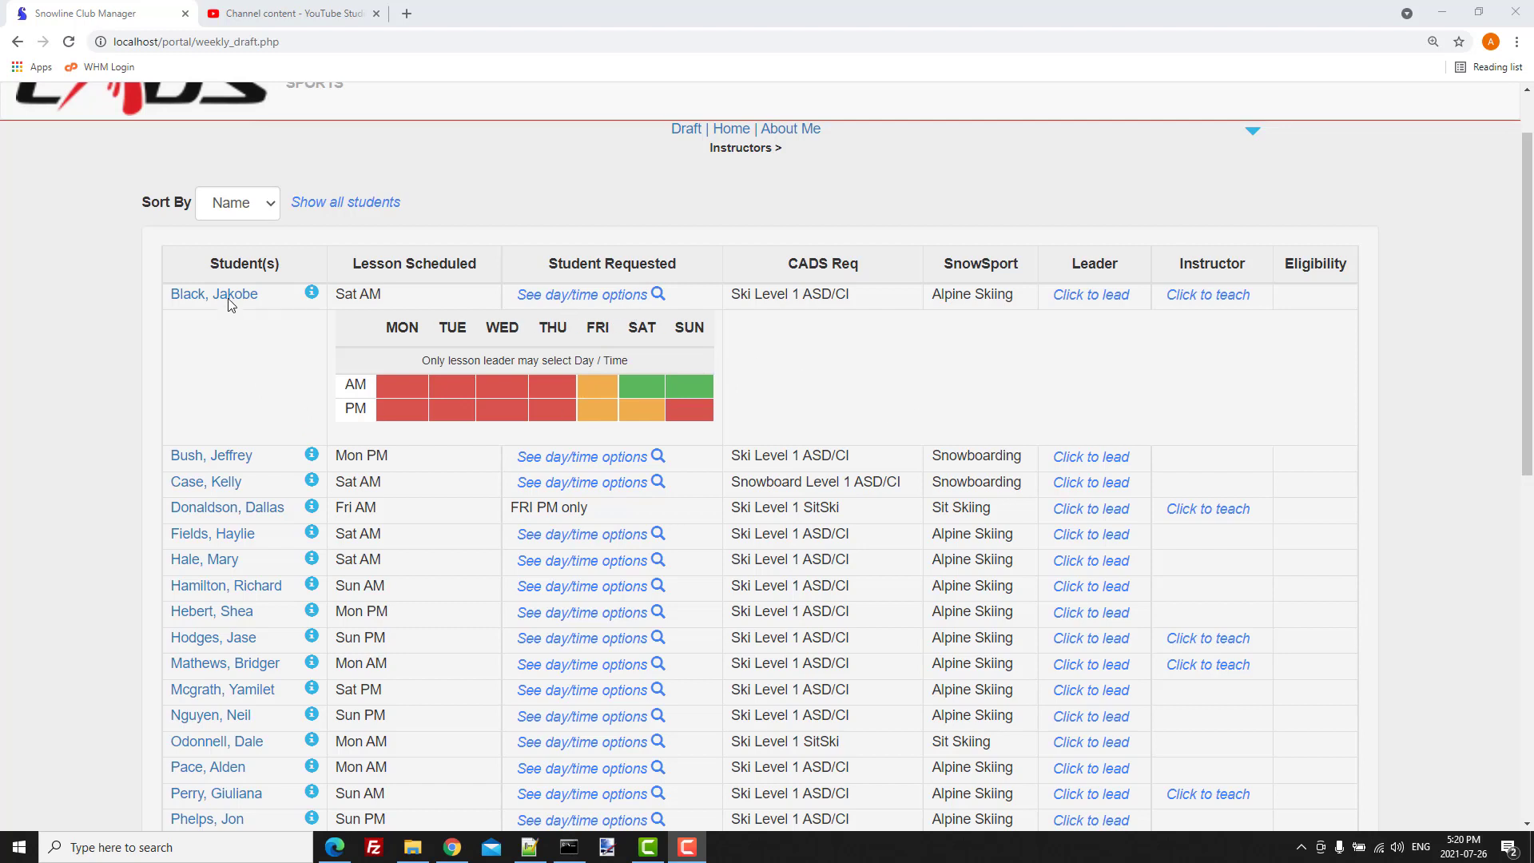
pyautogui.click(1077, 300)
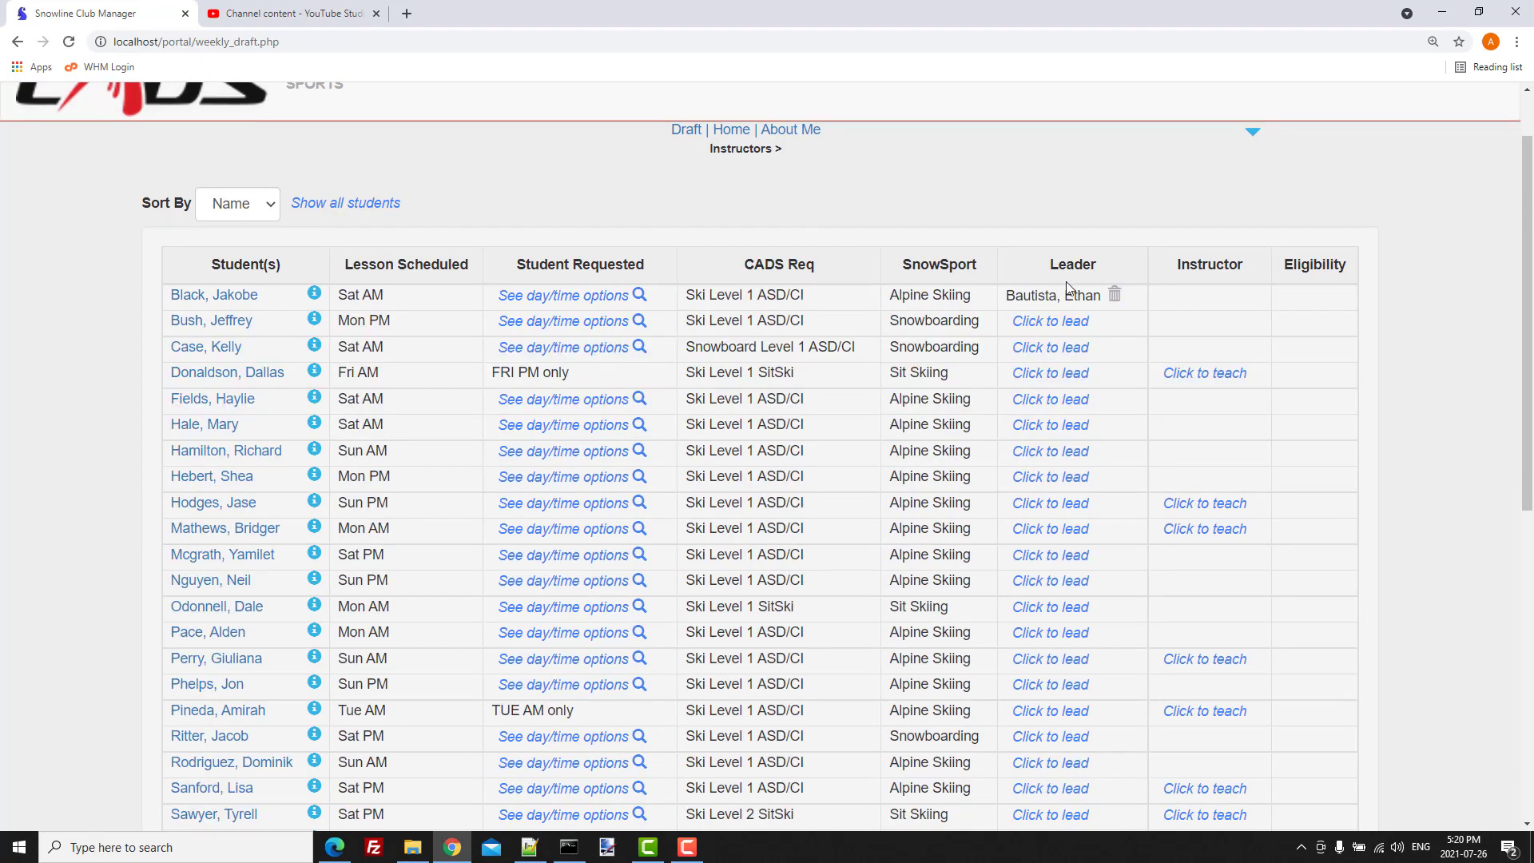
pyautogui.click(577, 300)
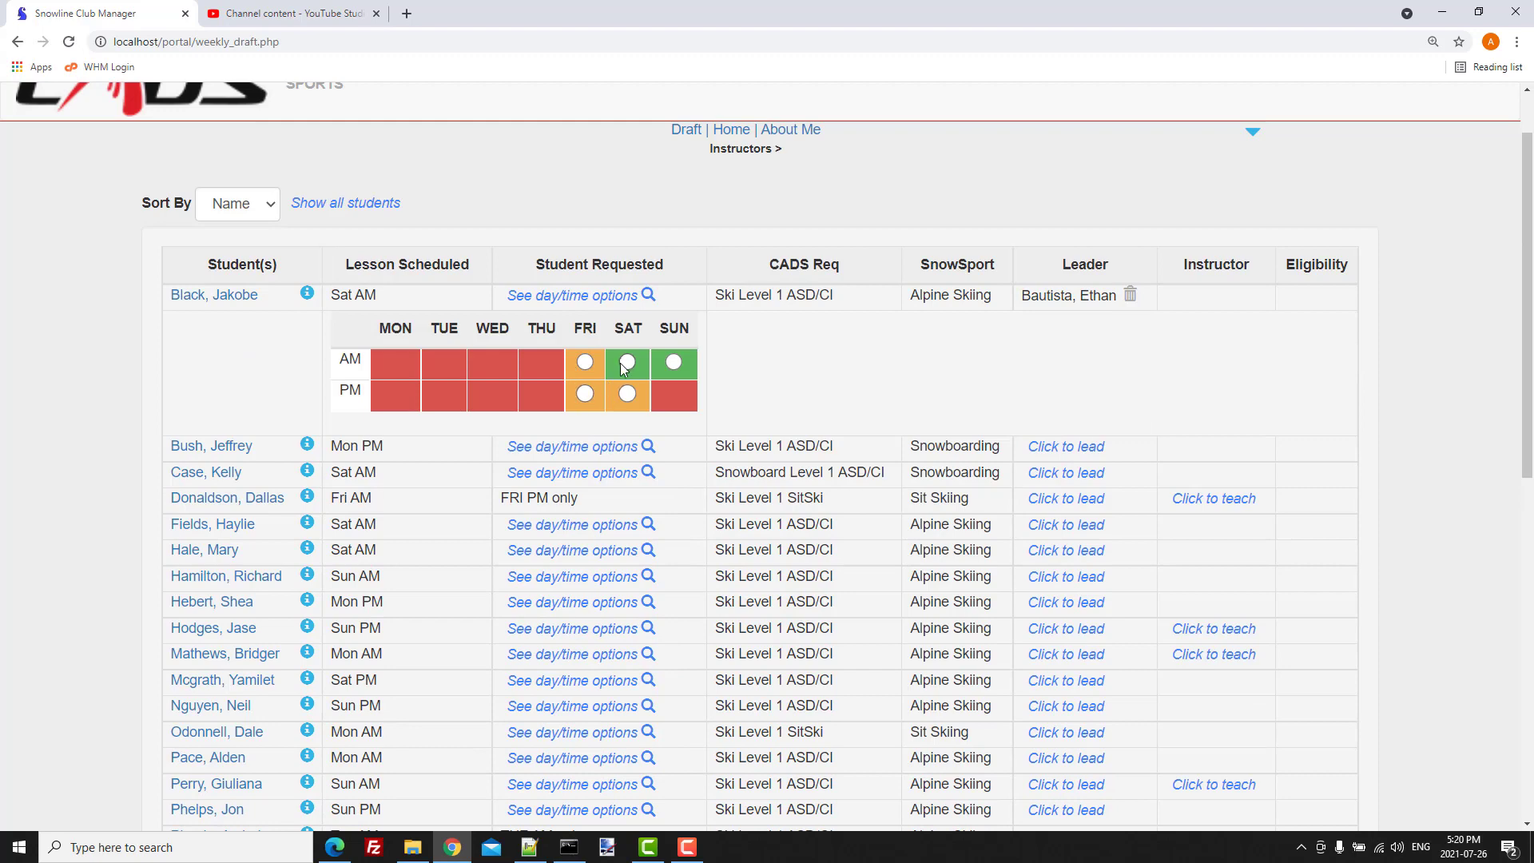
pyautogui.click(674, 362)
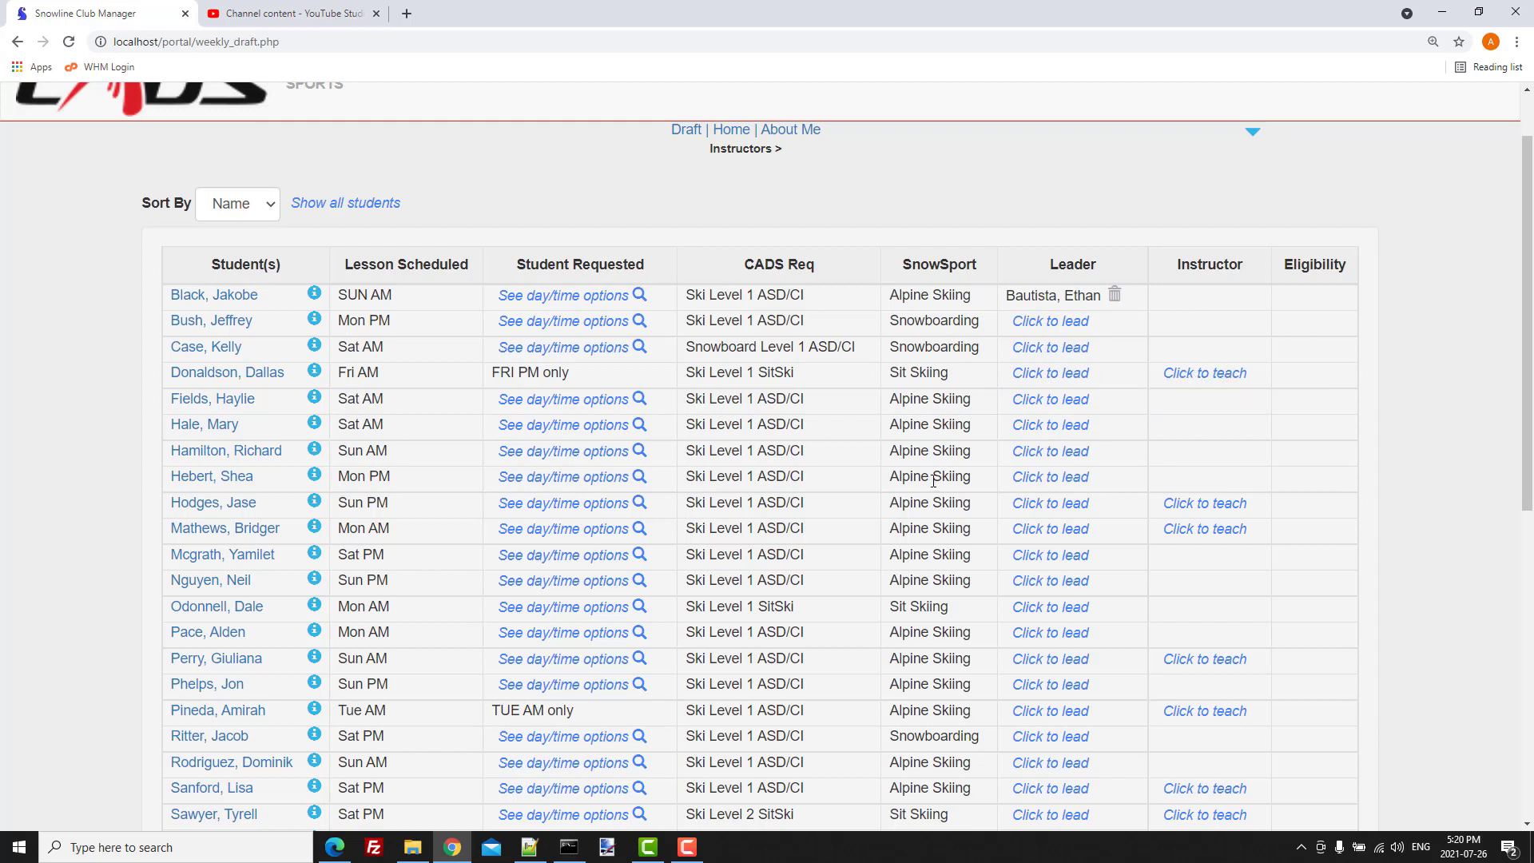
# Look through the rest of the draft student list and read the explanation of eligibility warnings and errors
pyautogui.scroll(-3, 932, 479)
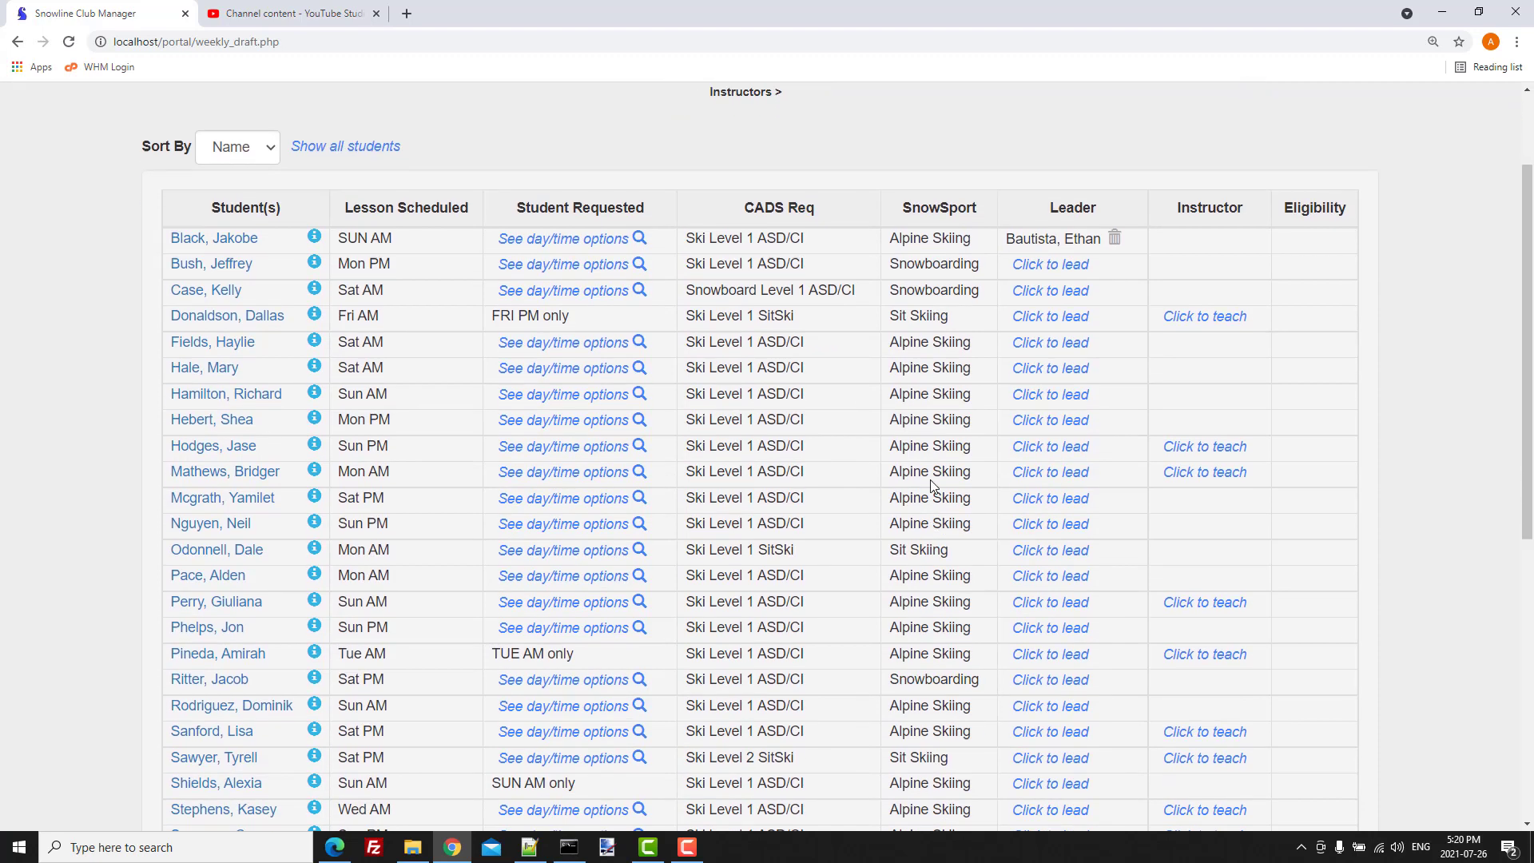
pyautogui.scroll(-3, 931, 481)
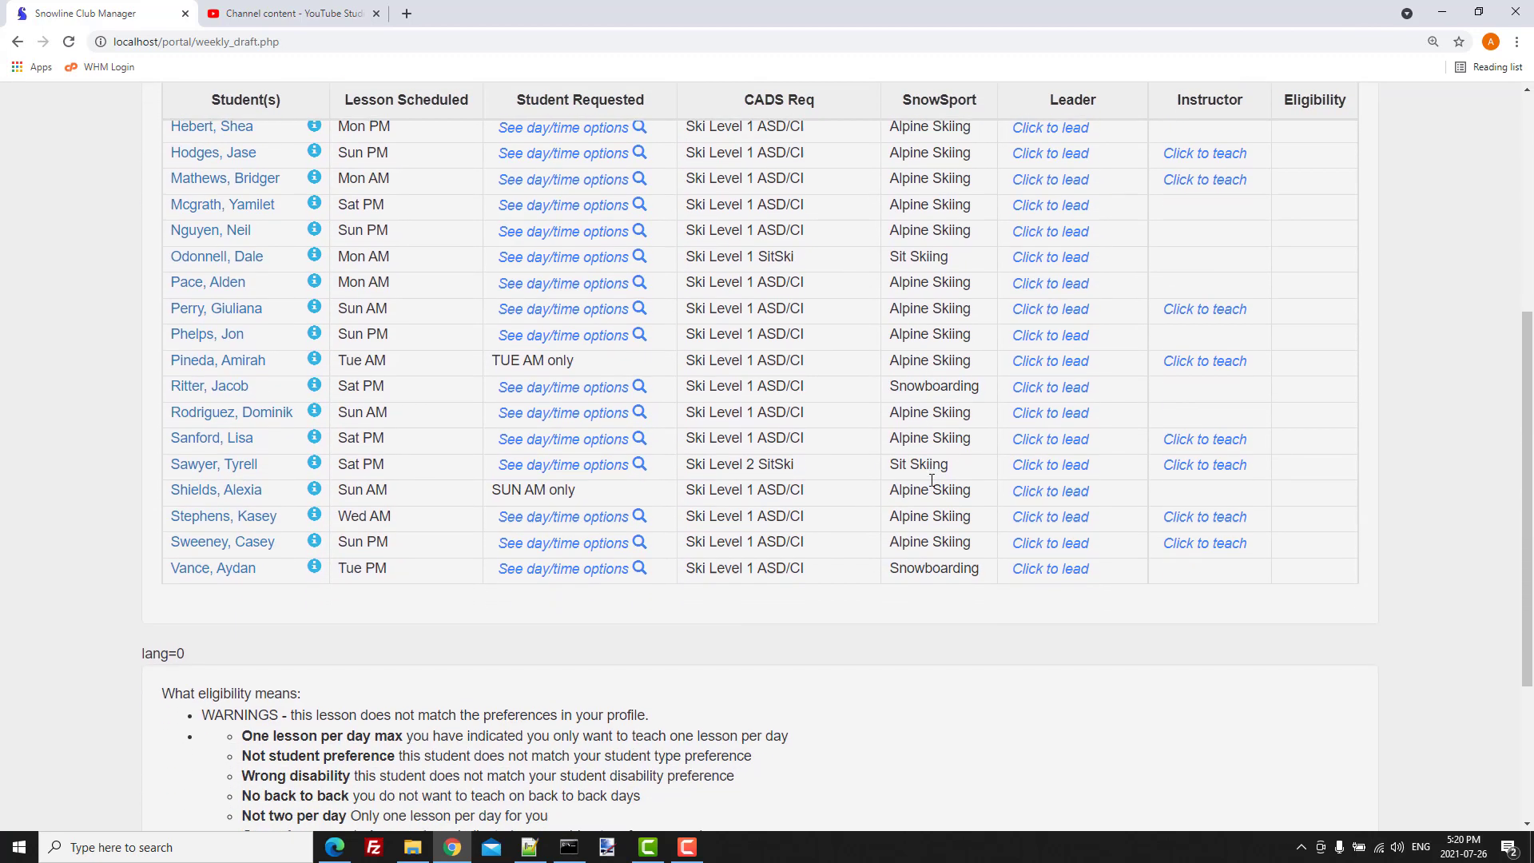
pyautogui.scroll(-2, 933, 486)
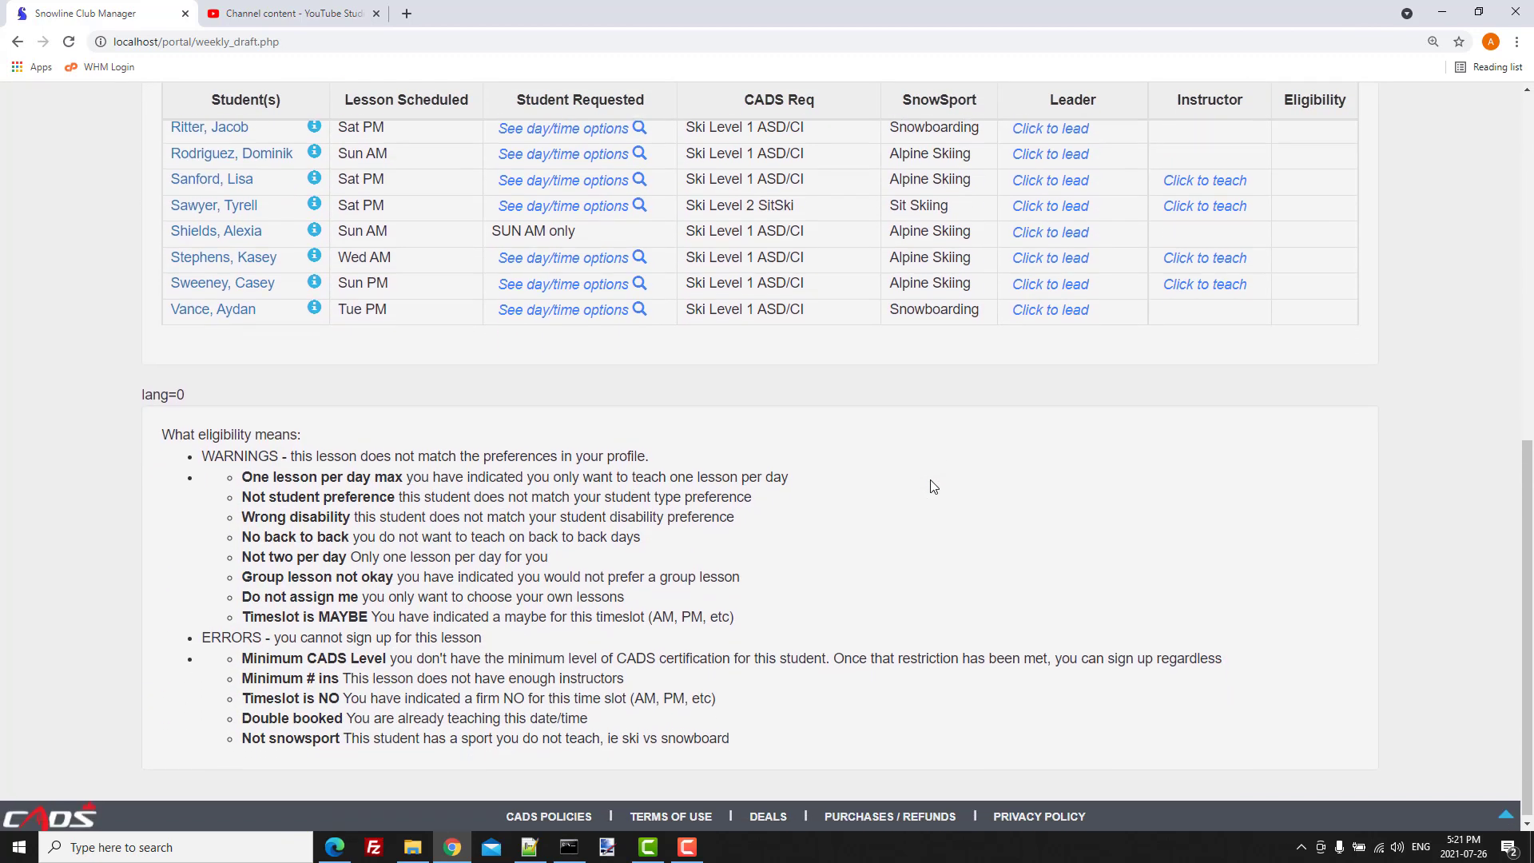
pyautogui.scroll(10, 931, 484)
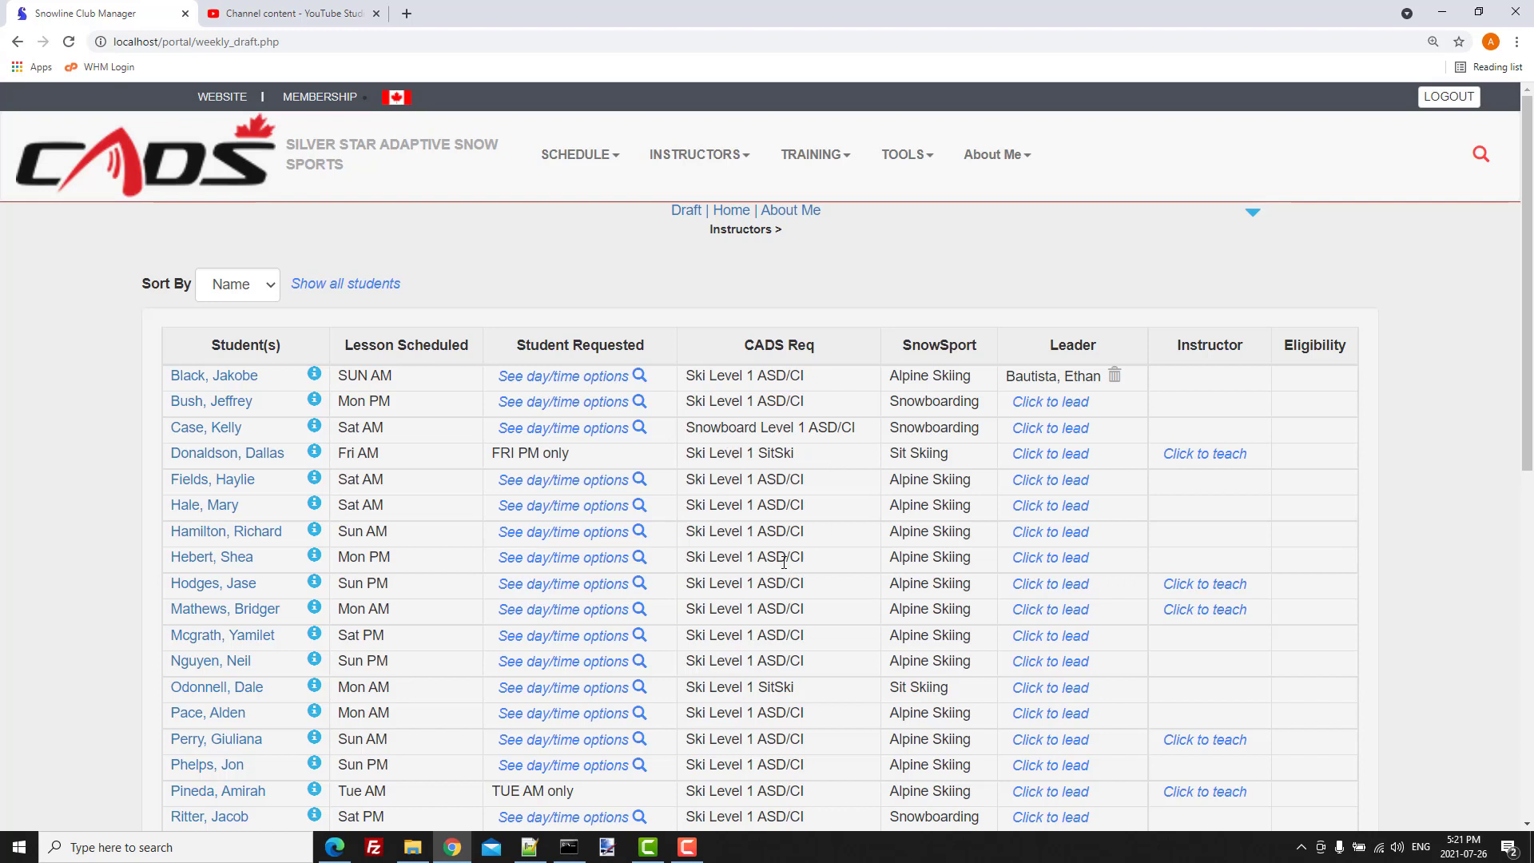
pyautogui.scroll(-2, 784, 562)
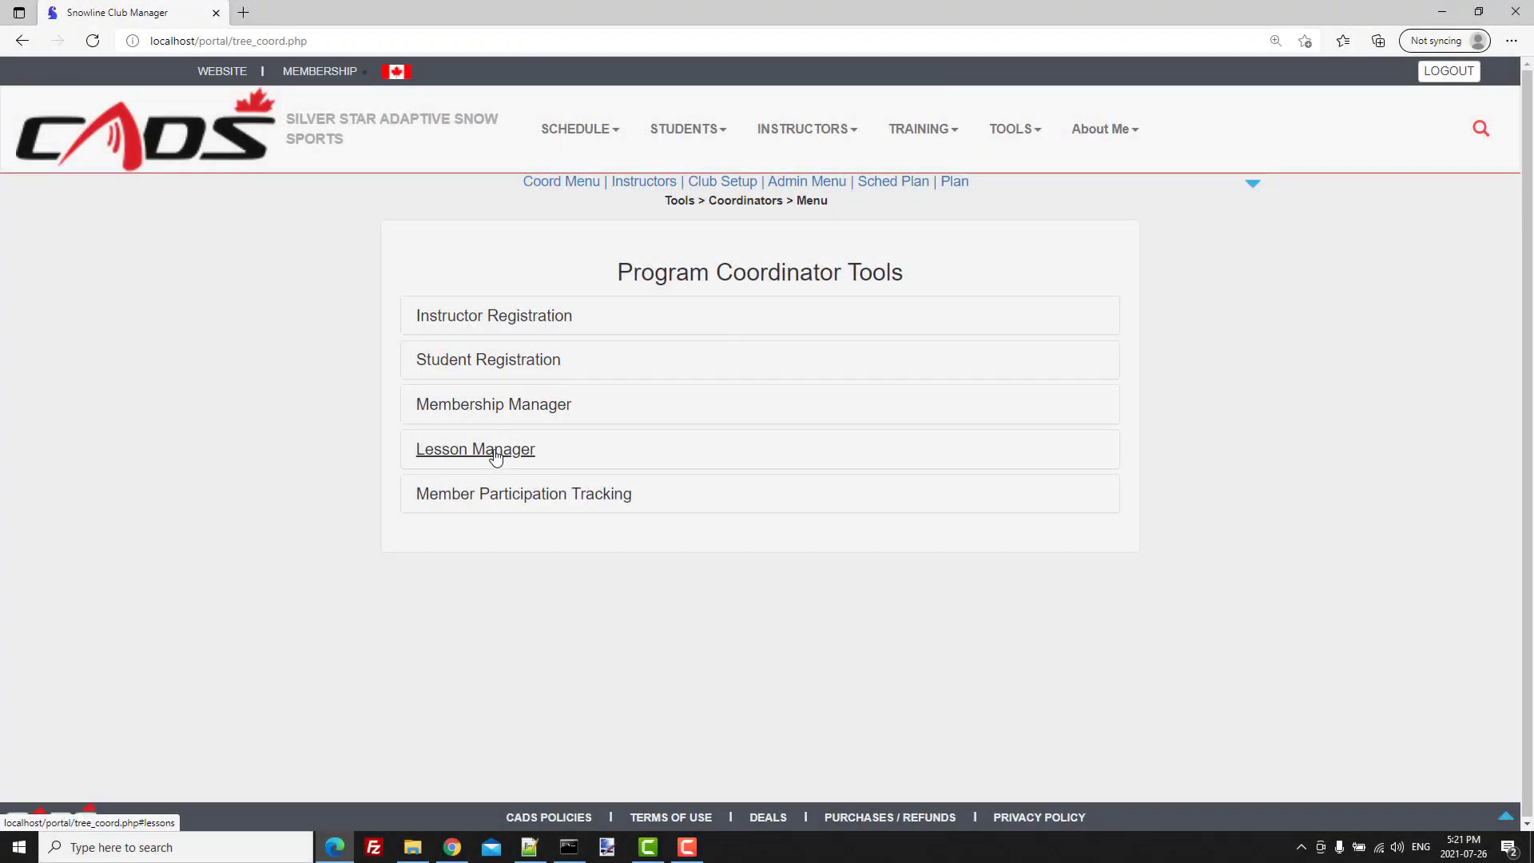
# In the coordinator's Edge session, open the Robs Draft plan for editing in the Weekly Program Plan Editor
pyautogui.click(493, 456)
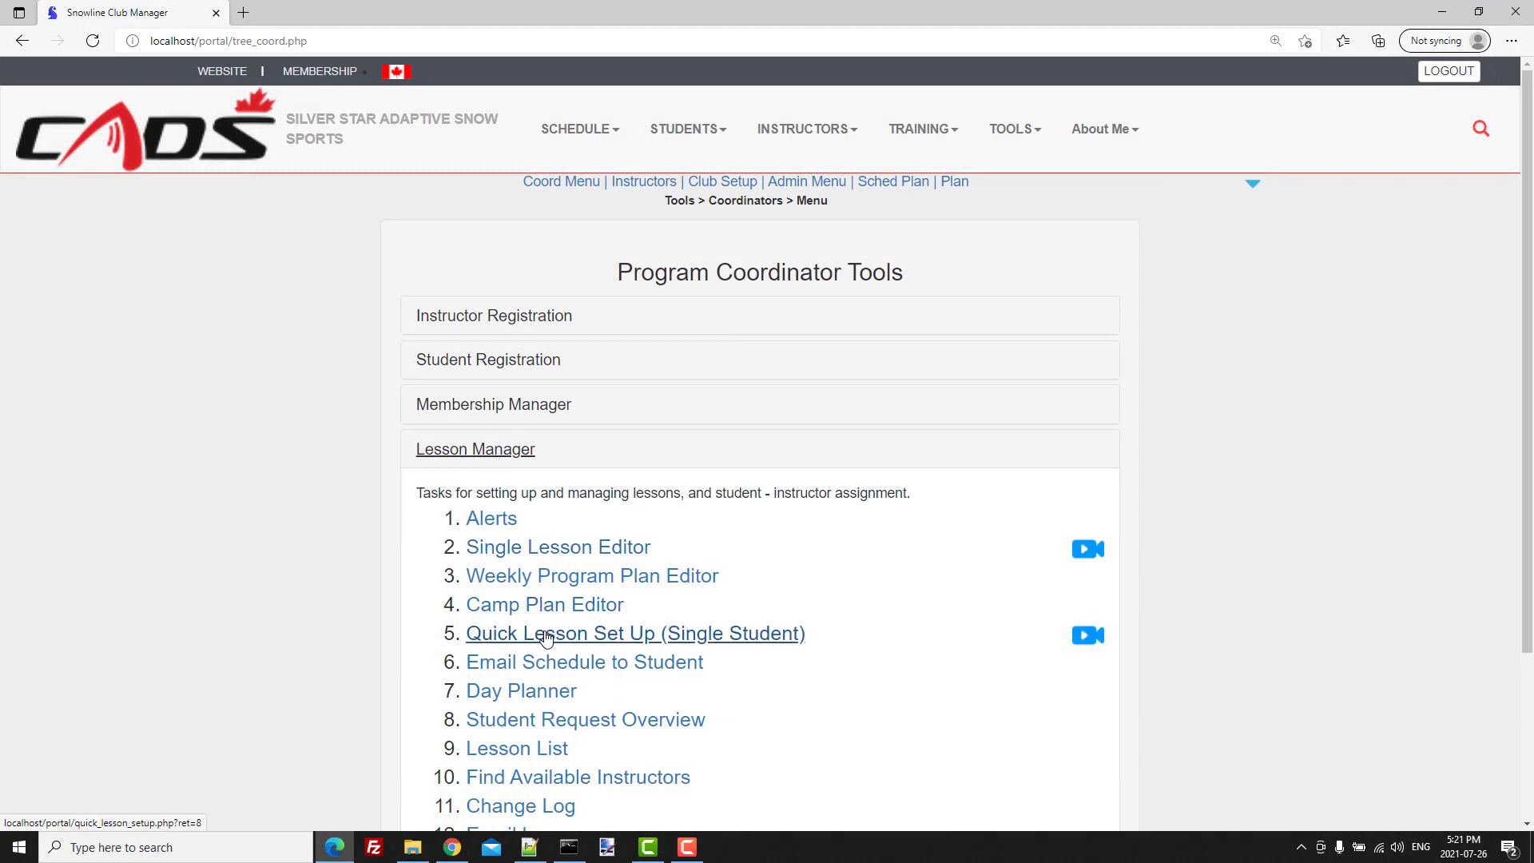
pyautogui.click(559, 584)
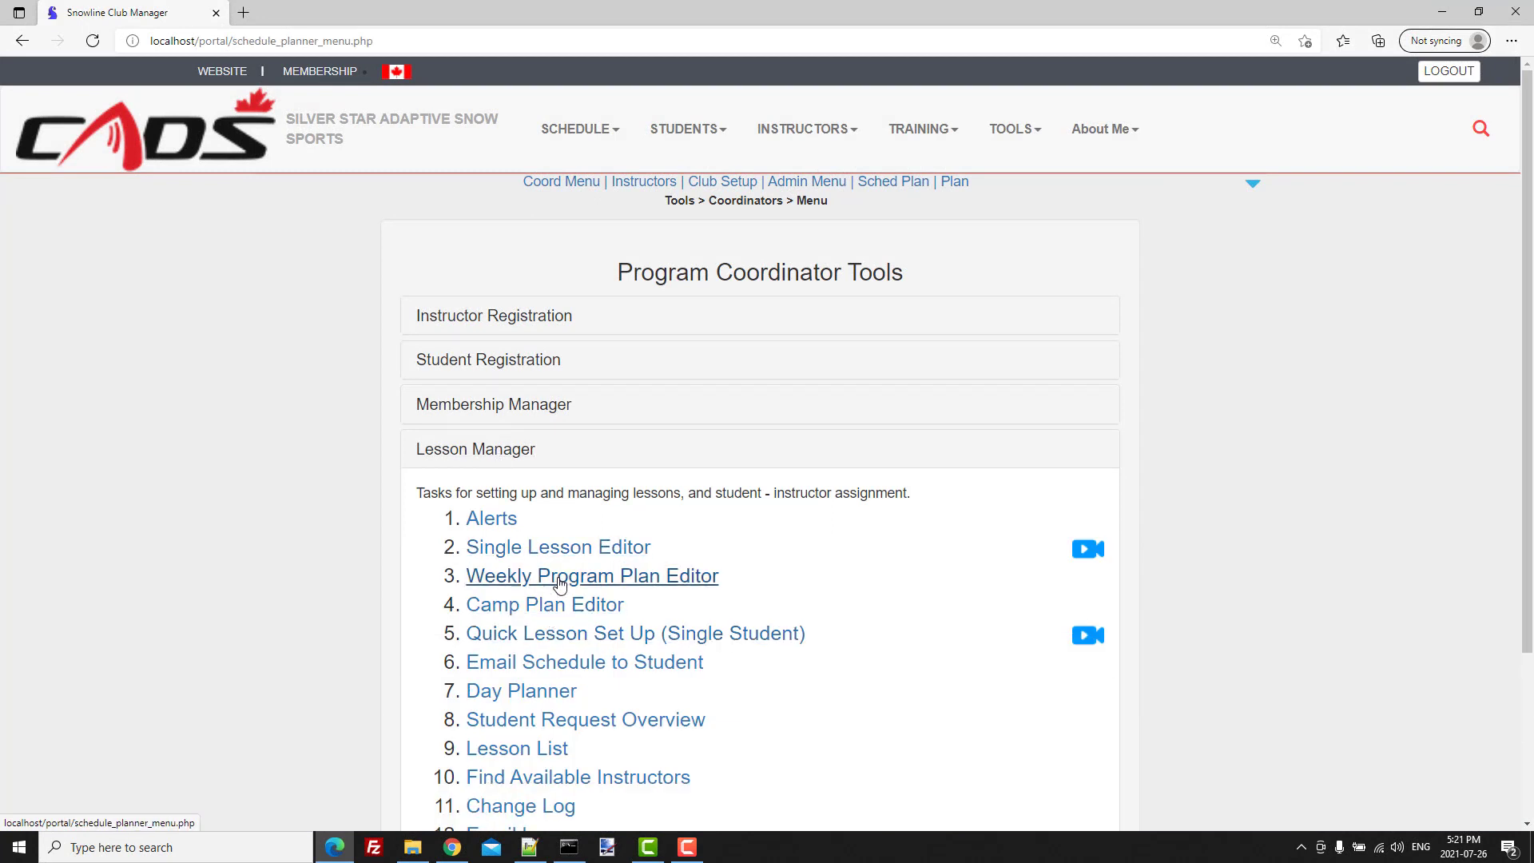
pyautogui.click(673, 318)
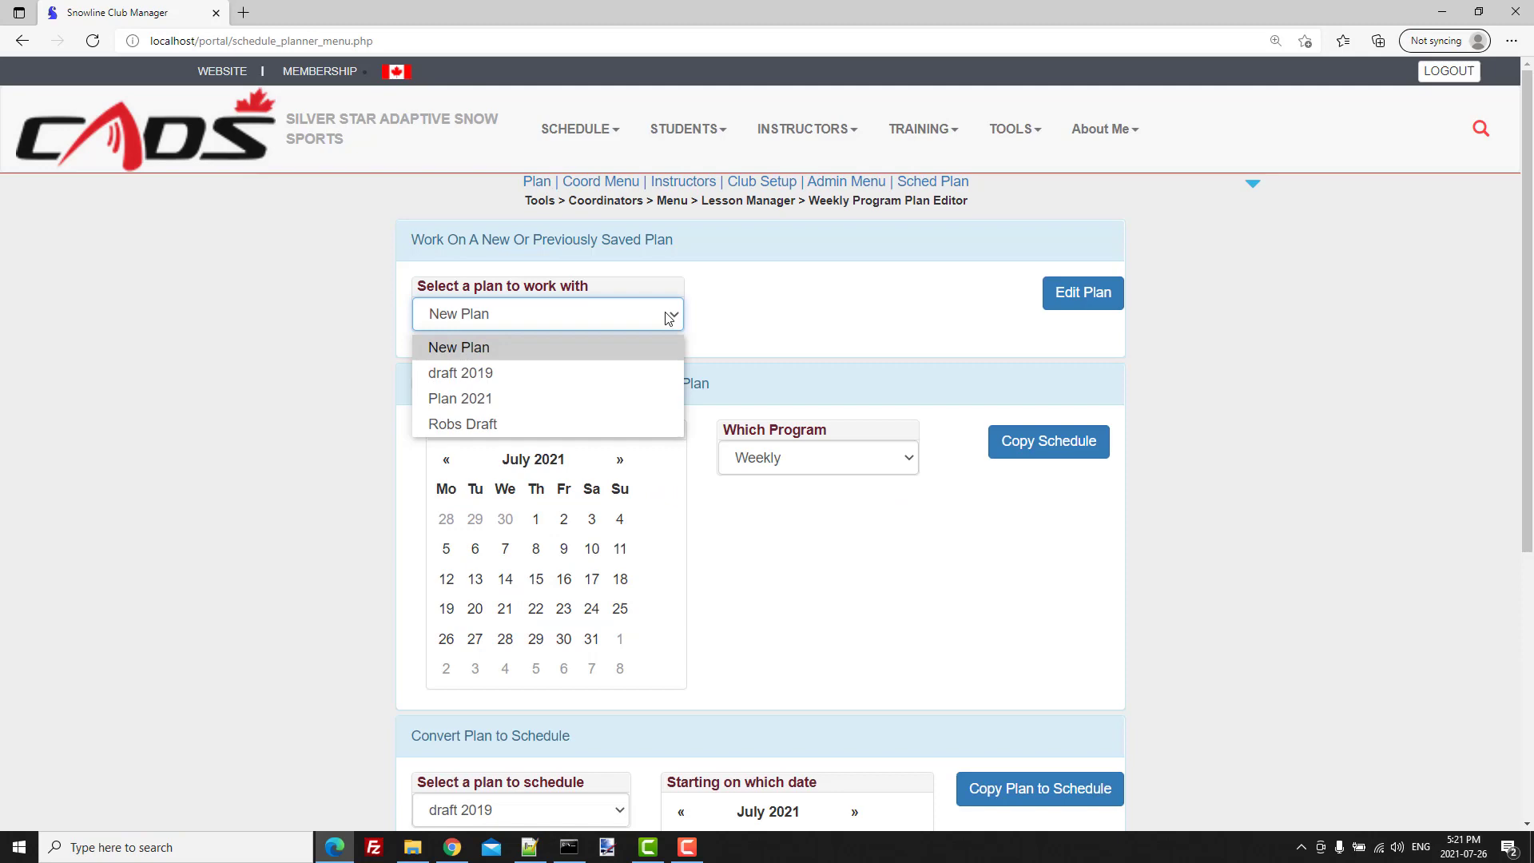
pyautogui.click(470, 424)
pyautogui.click(1068, 297)
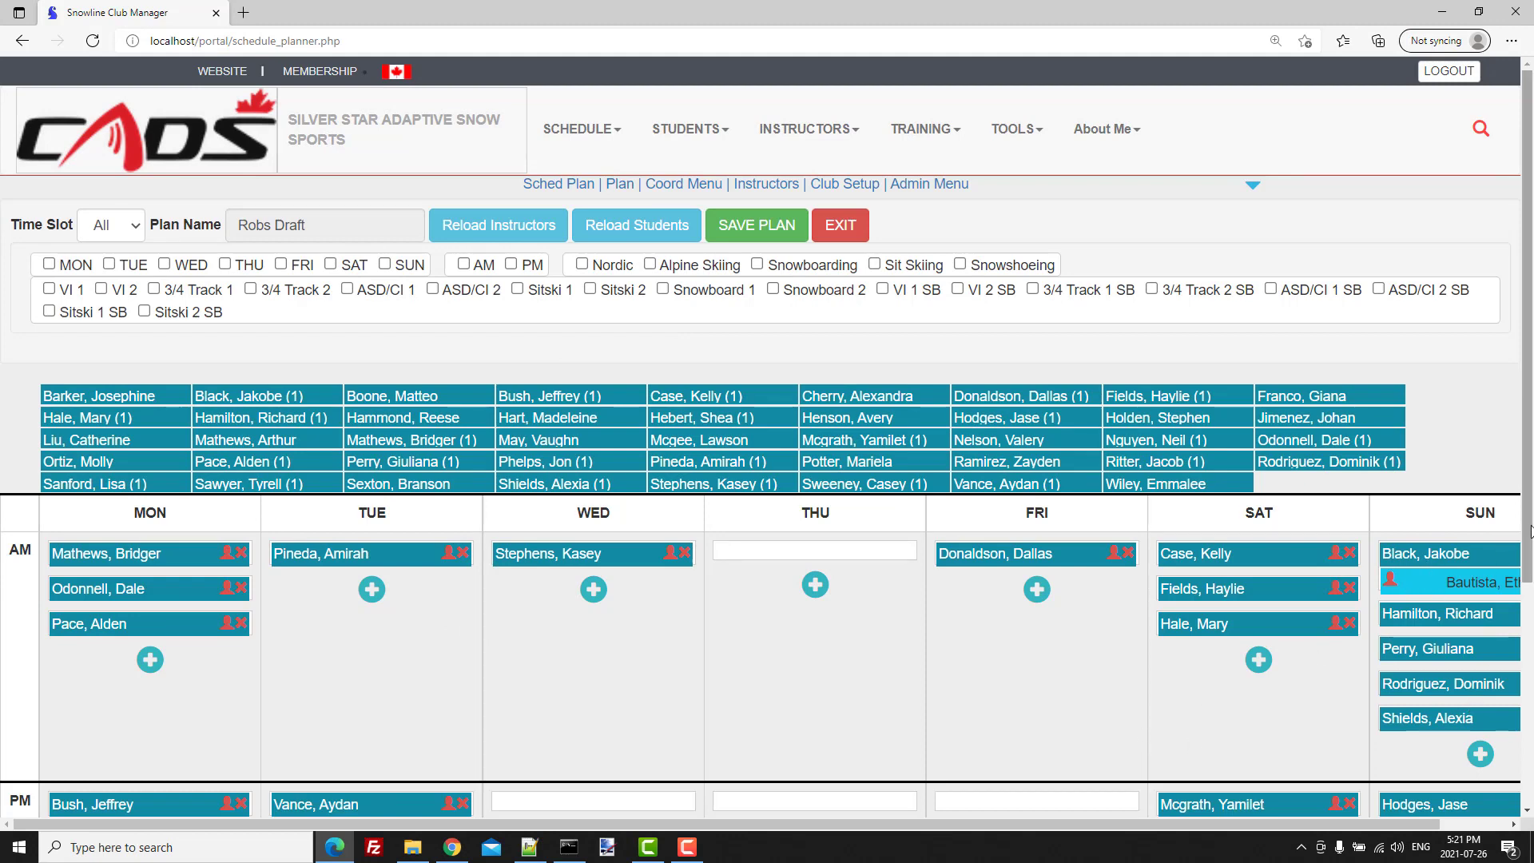
# Examine the weekly grid through Sunday, including the newly led Sunday AM lesson and the instructor pool
pyautogui.scroll(-1, 1530, 531)
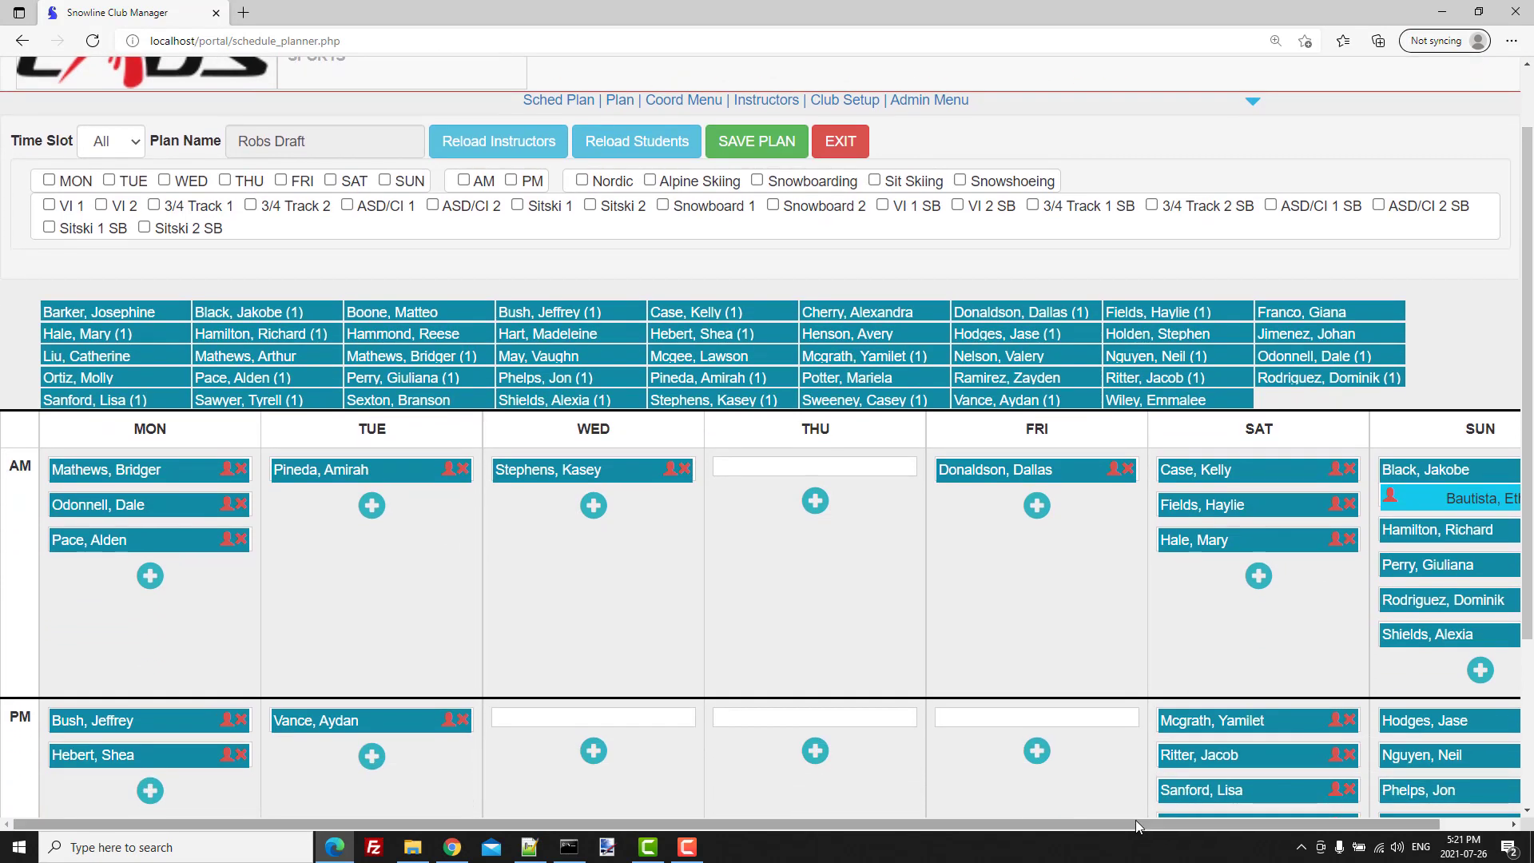
pyautogui.moveTo(1136, 822); pyautogui.dragTo(1204, 818)
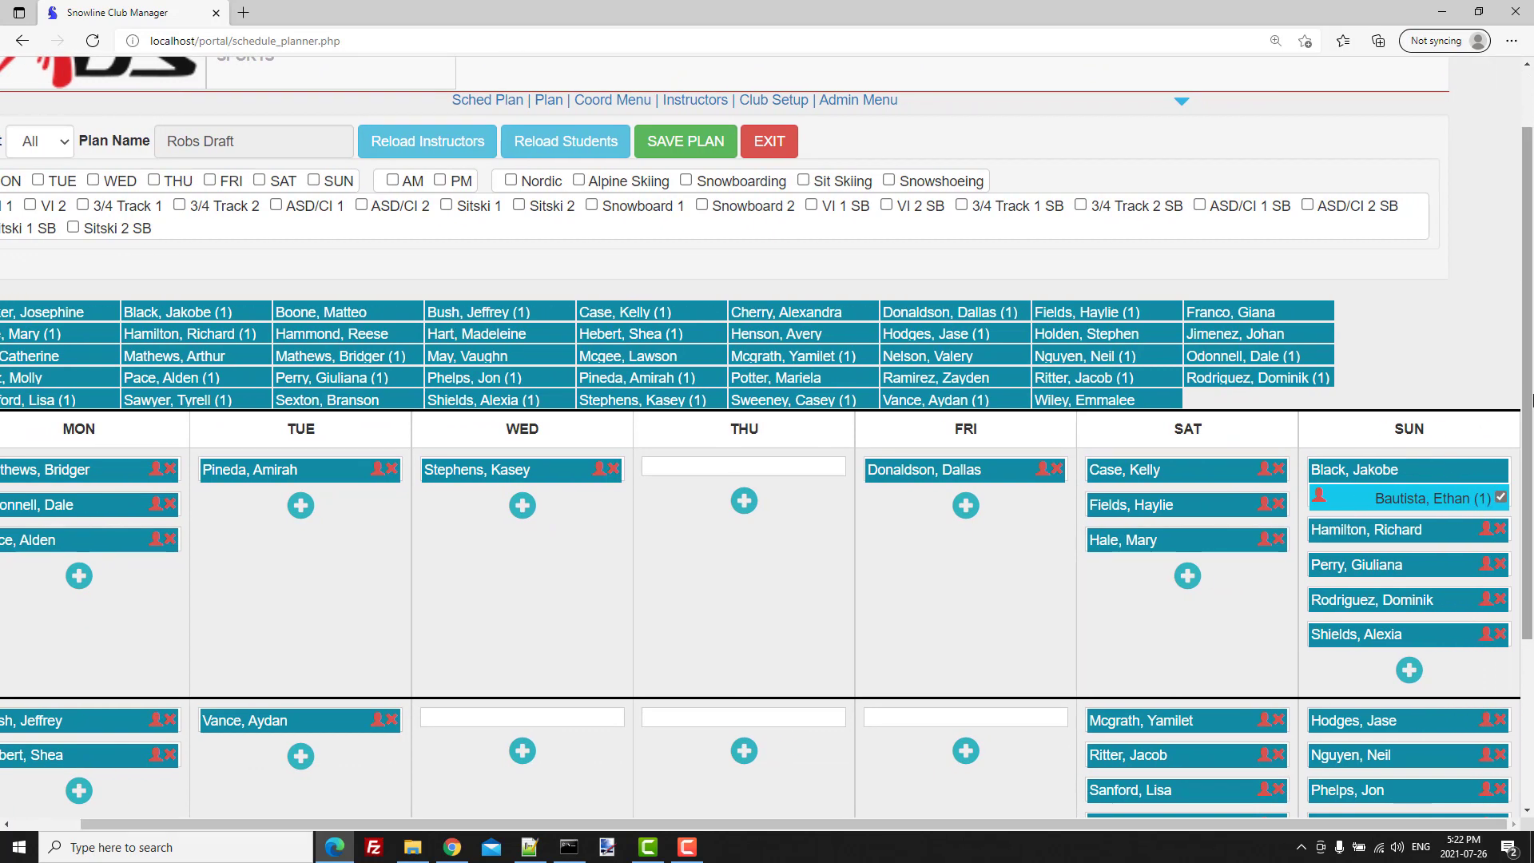
pyautogui.moveTo(1528, 396); pyautogui.dragTo(1529, 613)
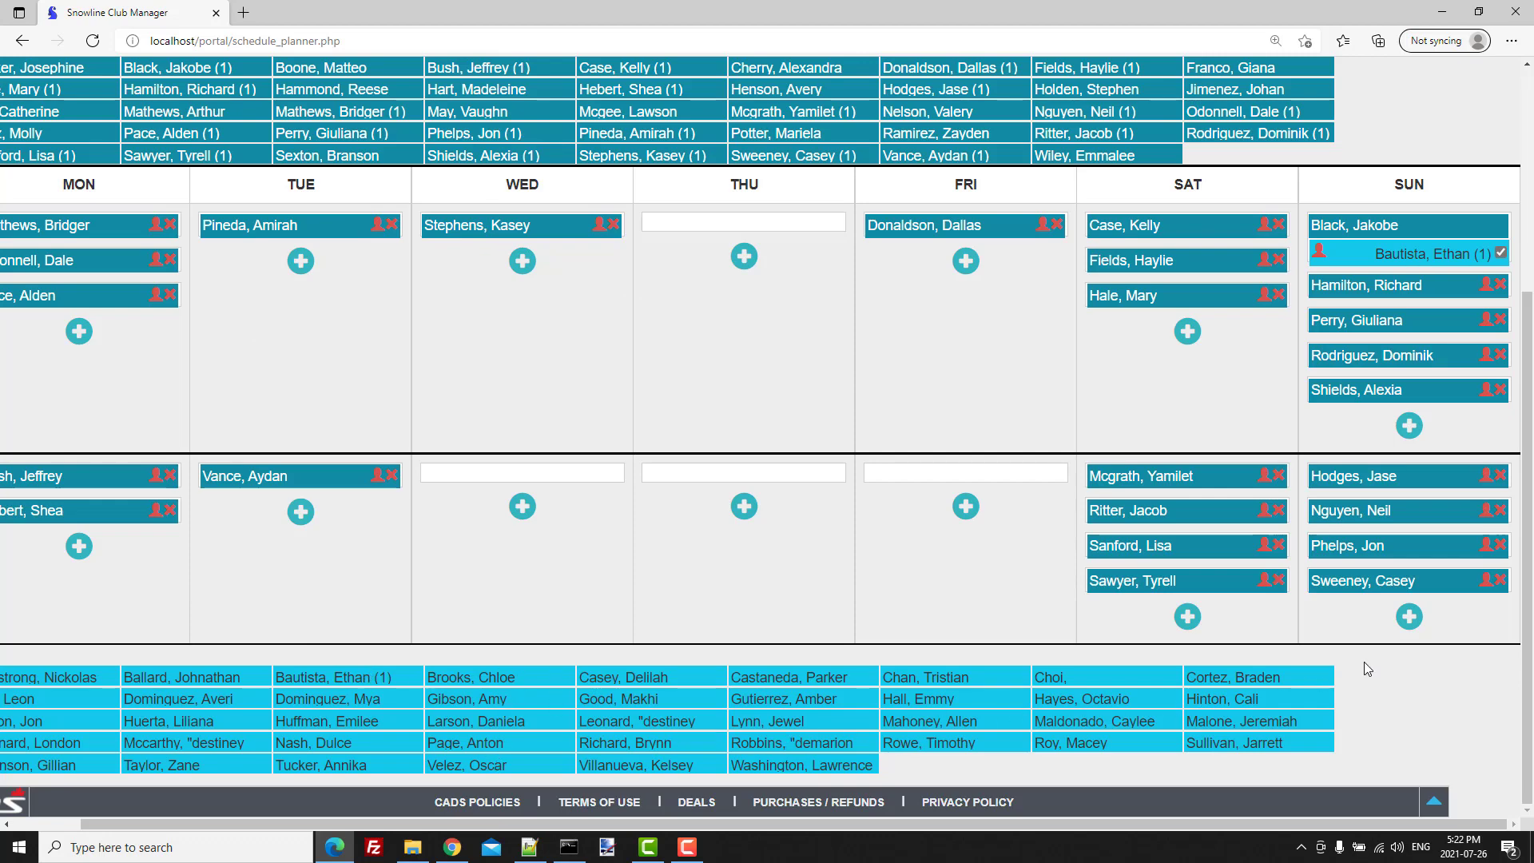
pyautogui.scroll(4, 1496, 620)
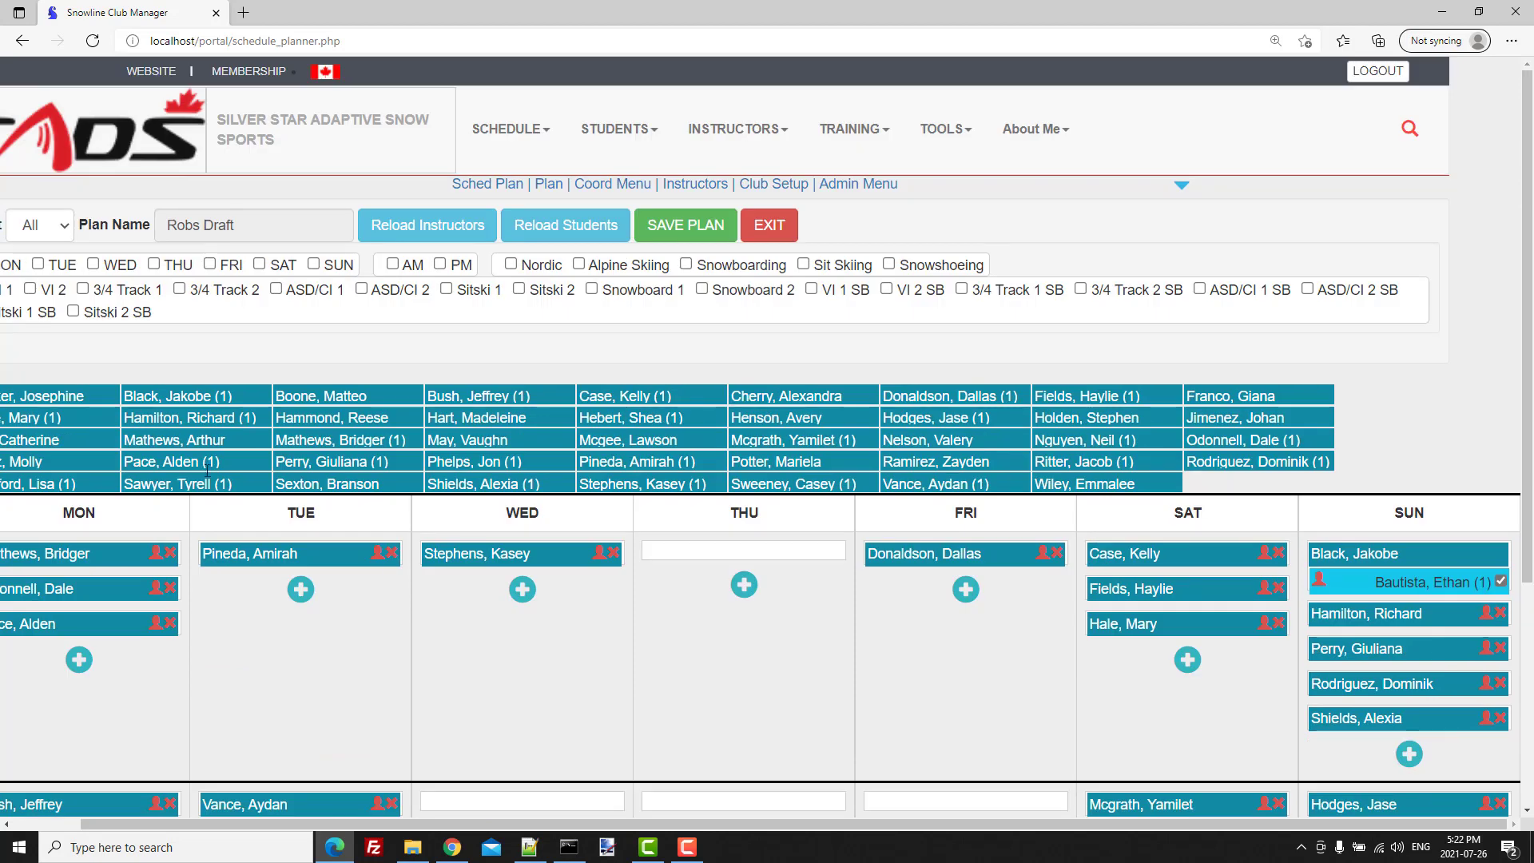
pyautogui.moveTo(477, 827); pyautogui.dragTo(407, 826)
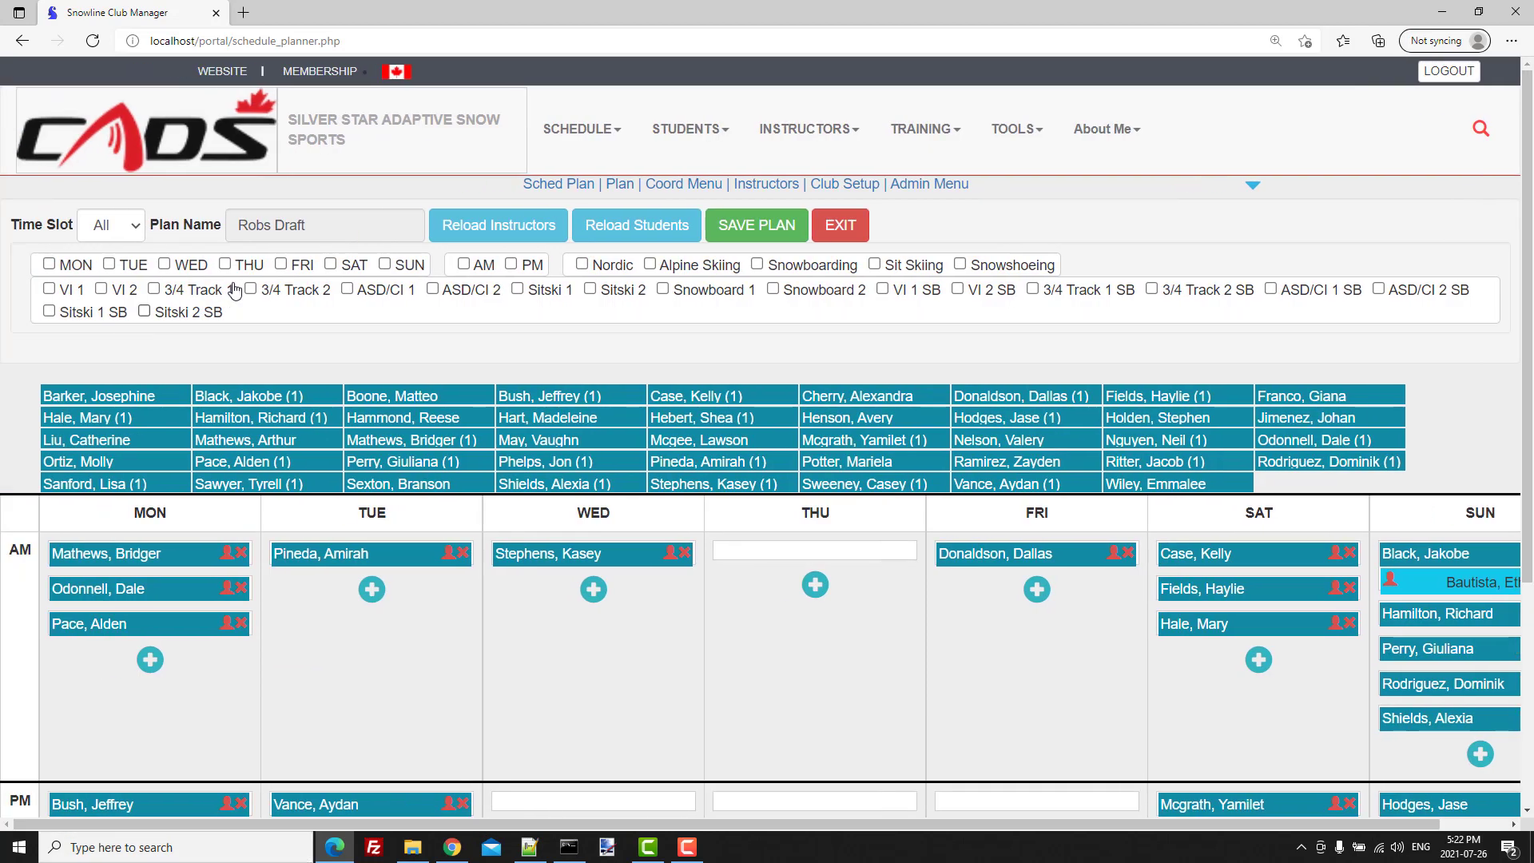
# Filter the plan's pools by the ASD/CI 1 certification and check which students and instructors stay highlighted
pyautogui.click(348, 290)
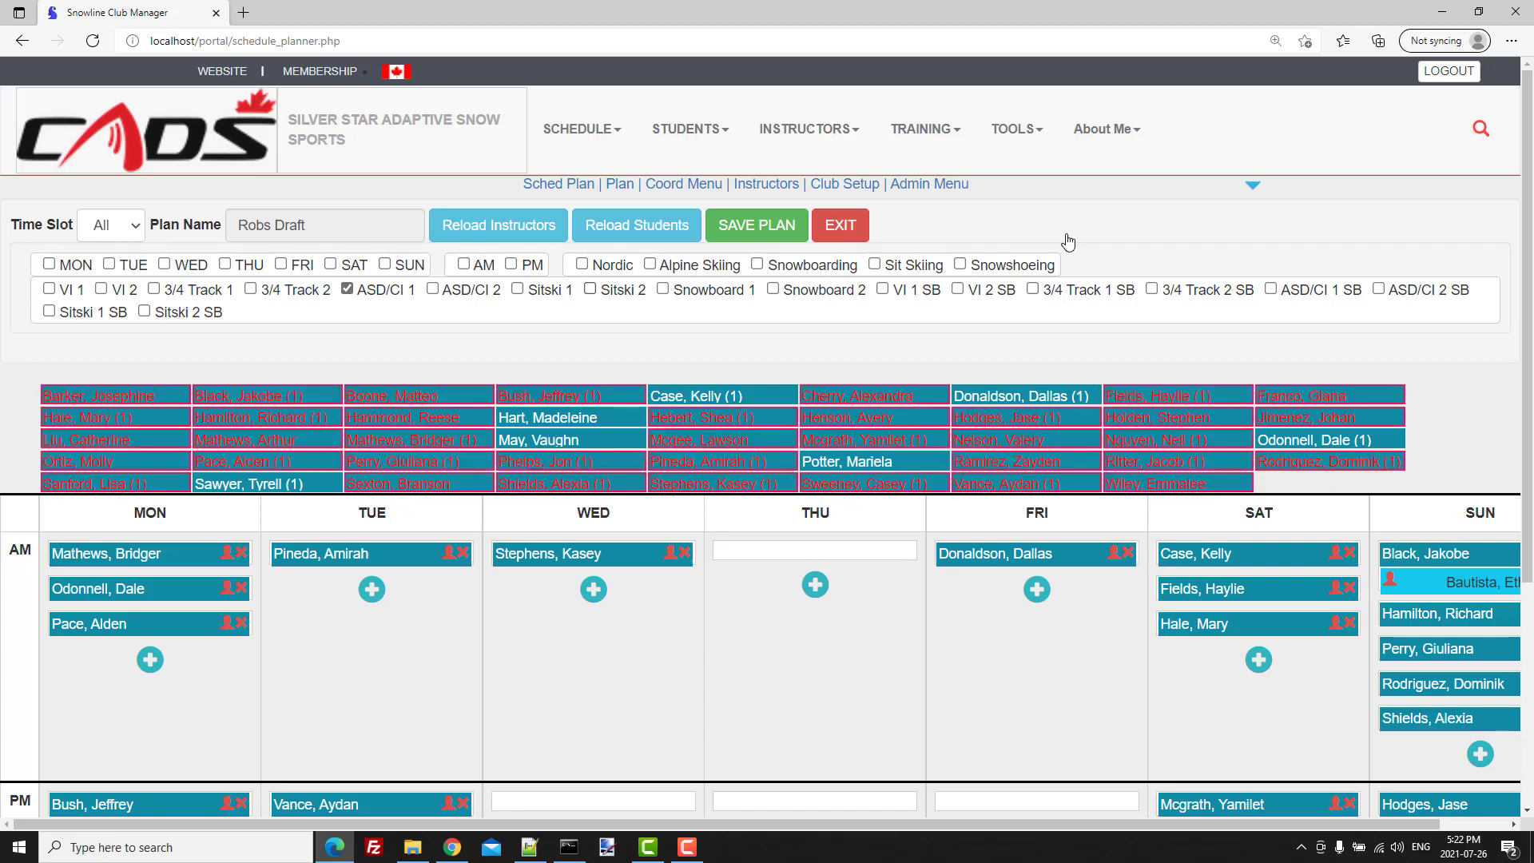
pyautogui.scroll(-4, 1529, 216)
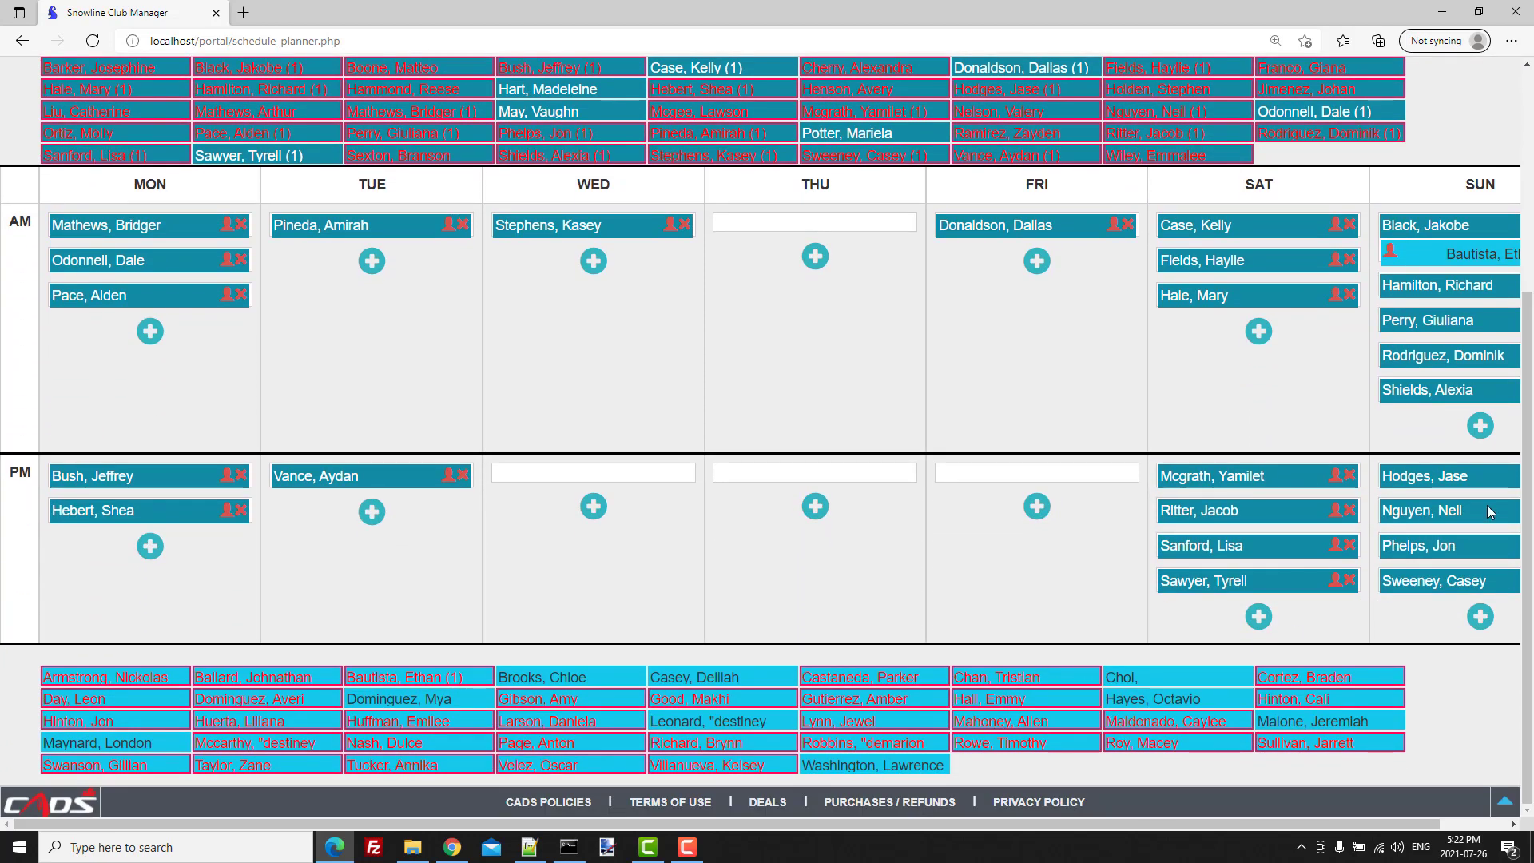
pyautogui.scroll(4, 1527, 232)
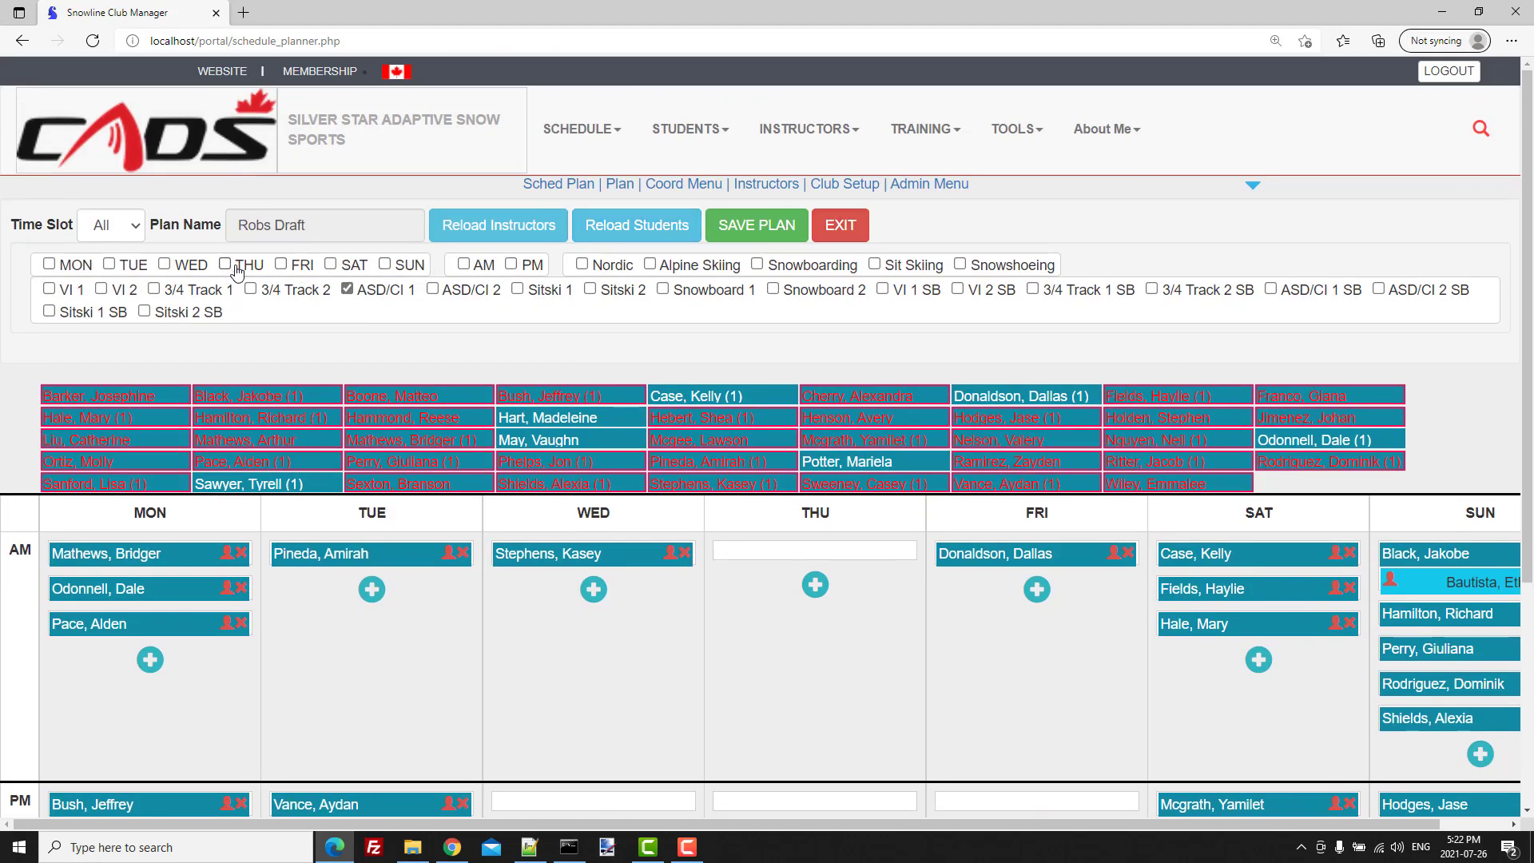
# Add the Thursday and AM filters and check which instructors in the pool match
pyautogui.click(226, 266)
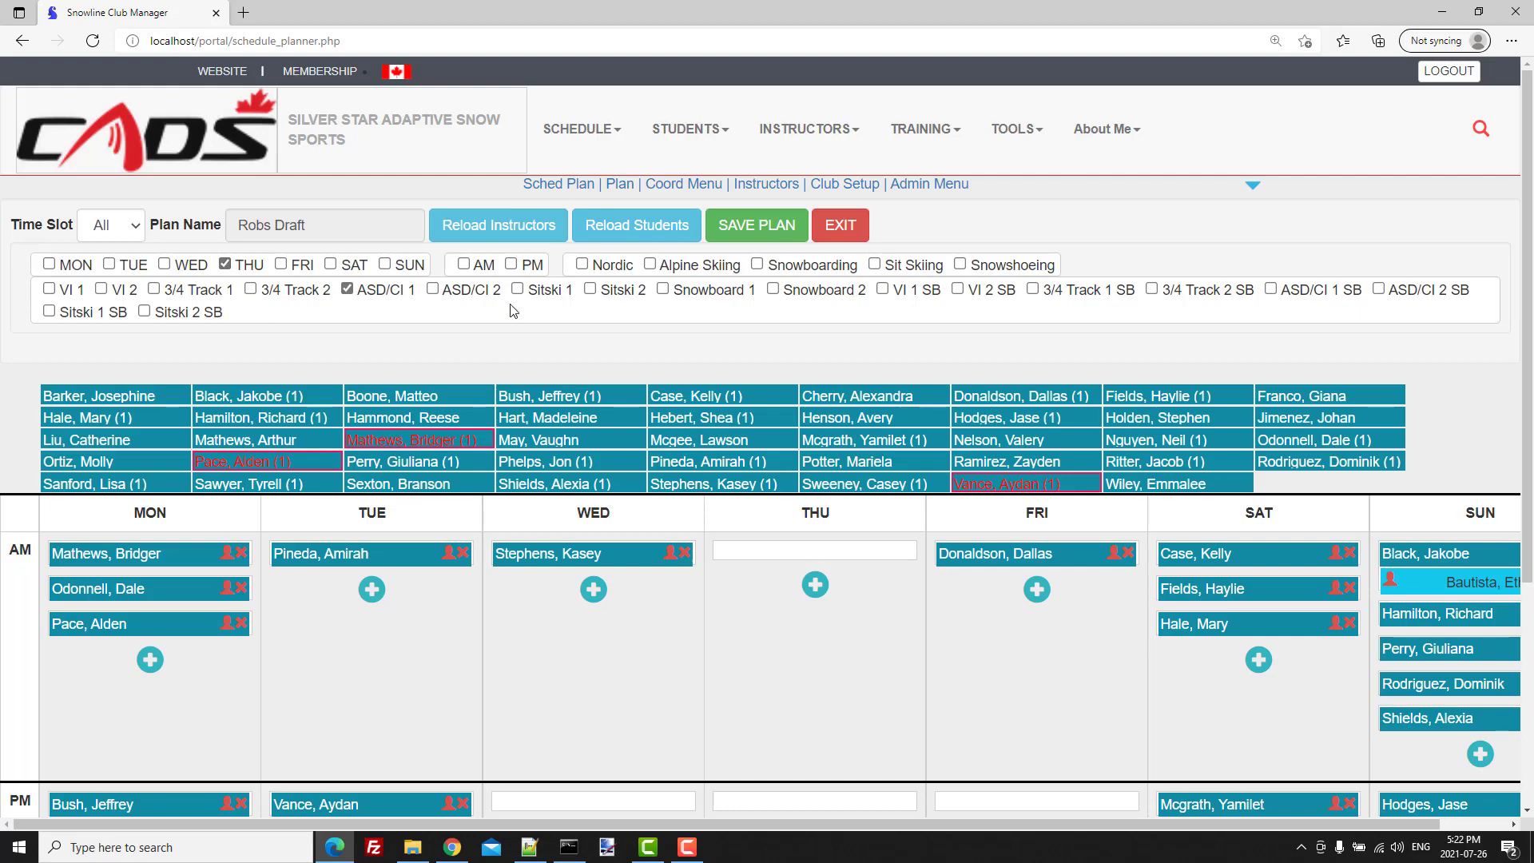
pyautogui.click(463, 264)
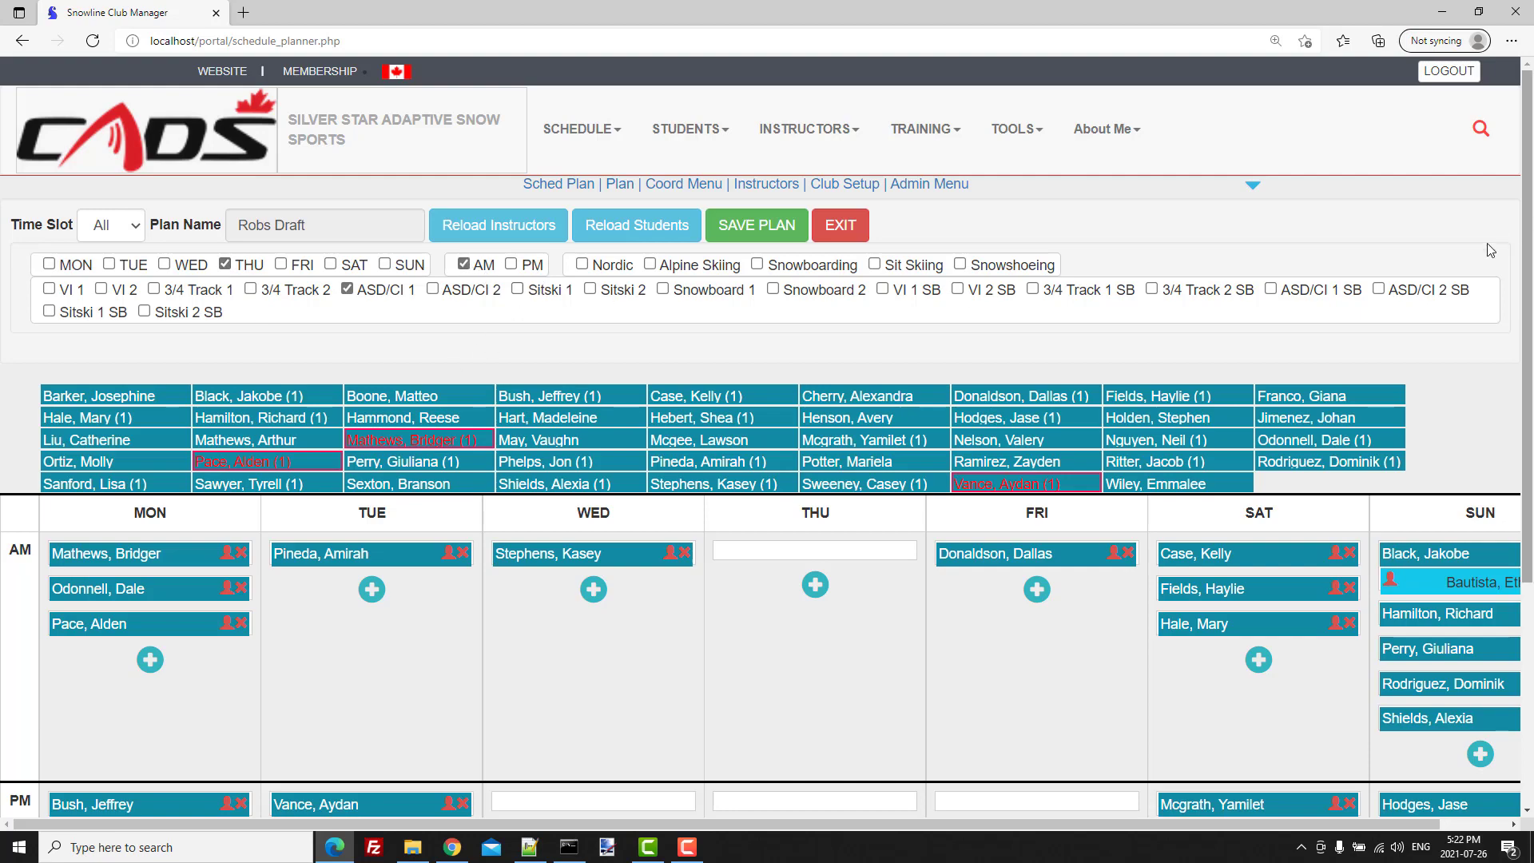
pyautogui.scroll(-5, 1527, 268)
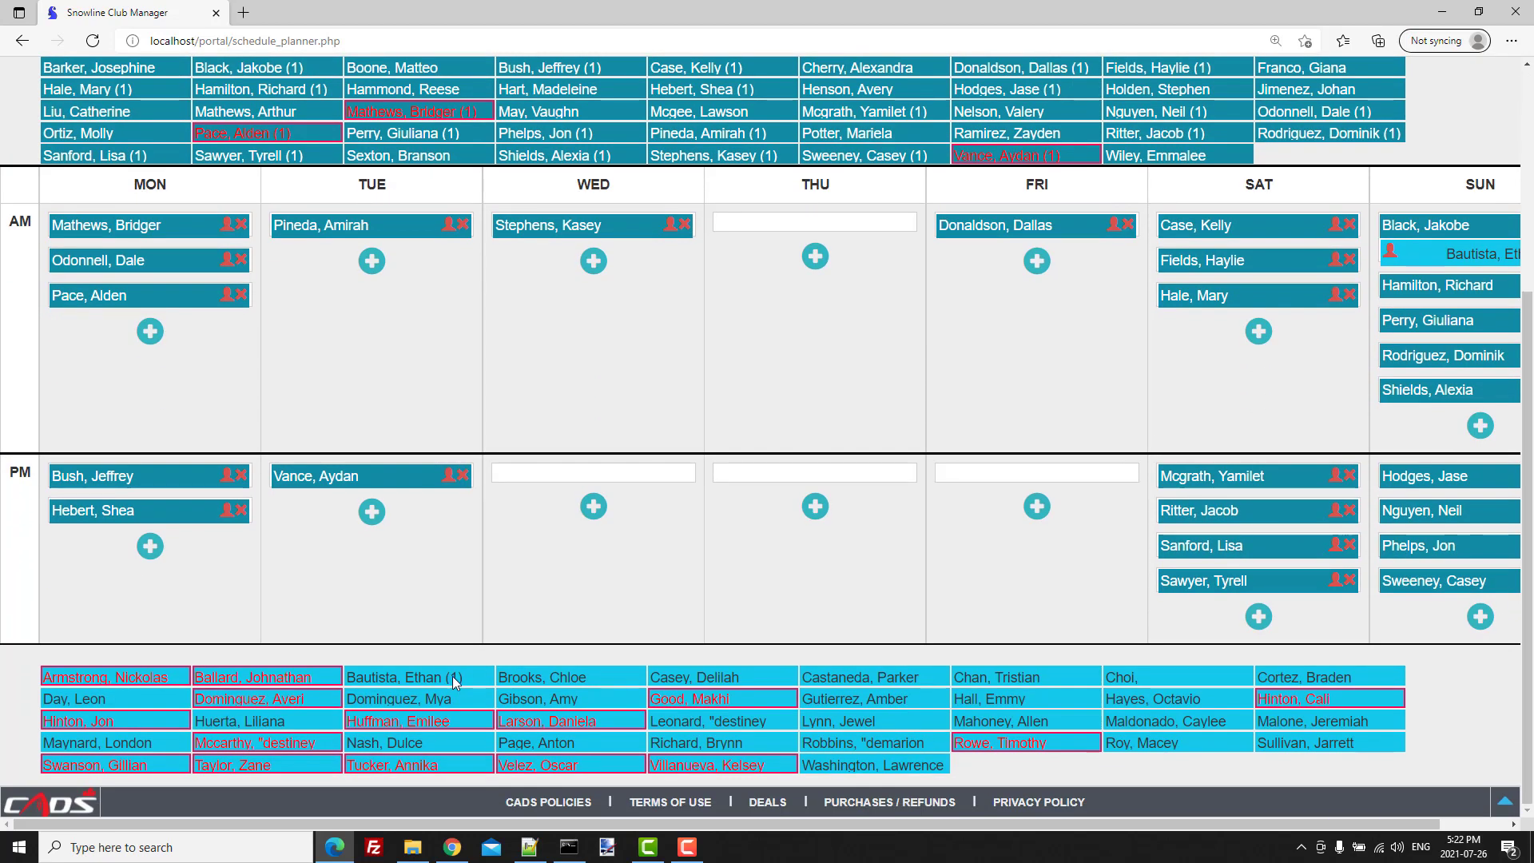
pyautogui.moveTo(1528, 593); pyautogui.dragTo(1528, 364)
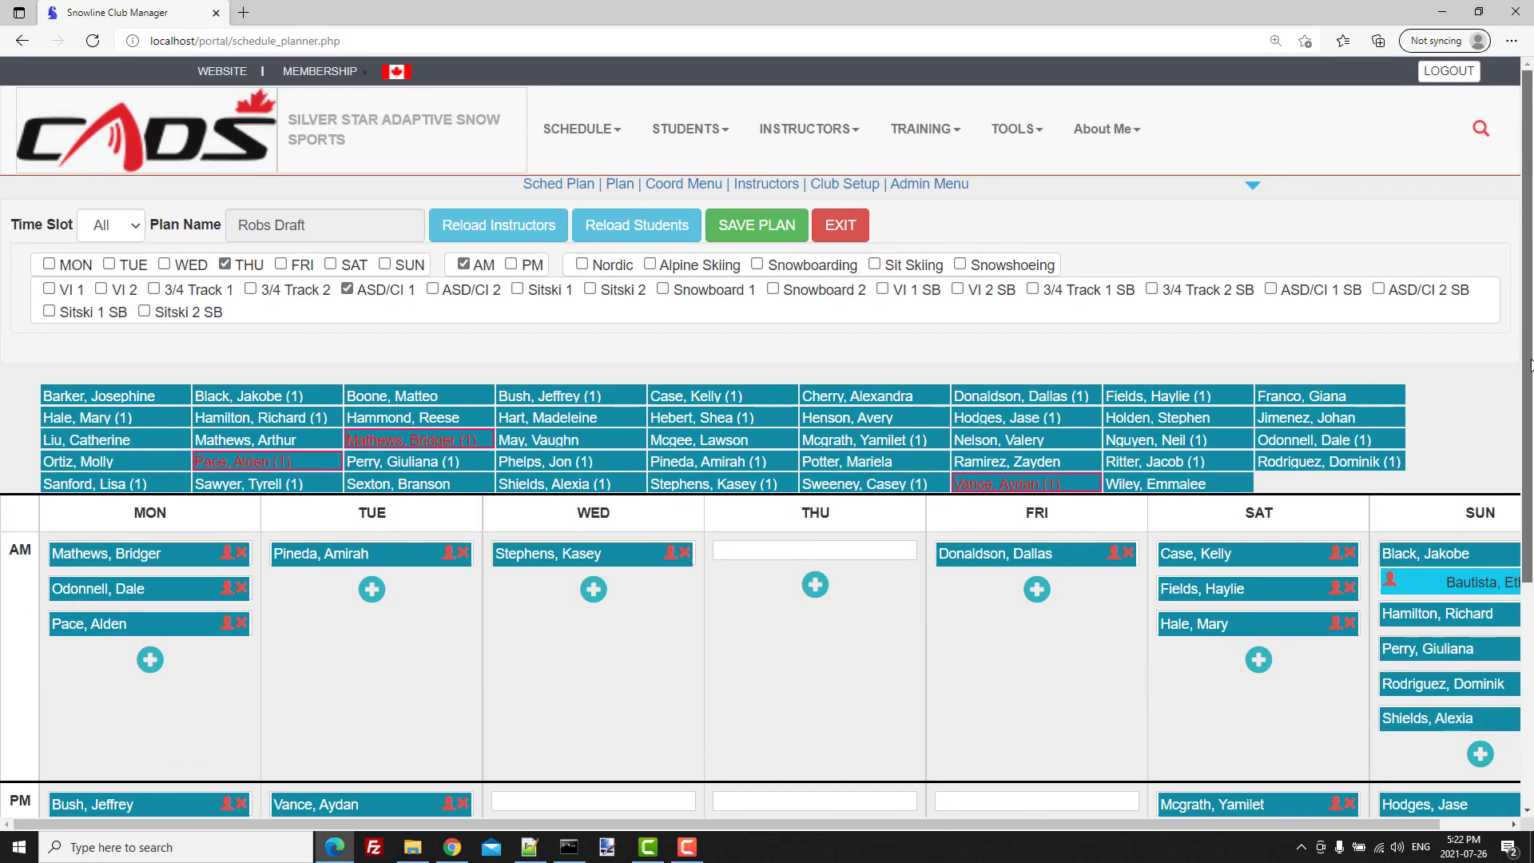